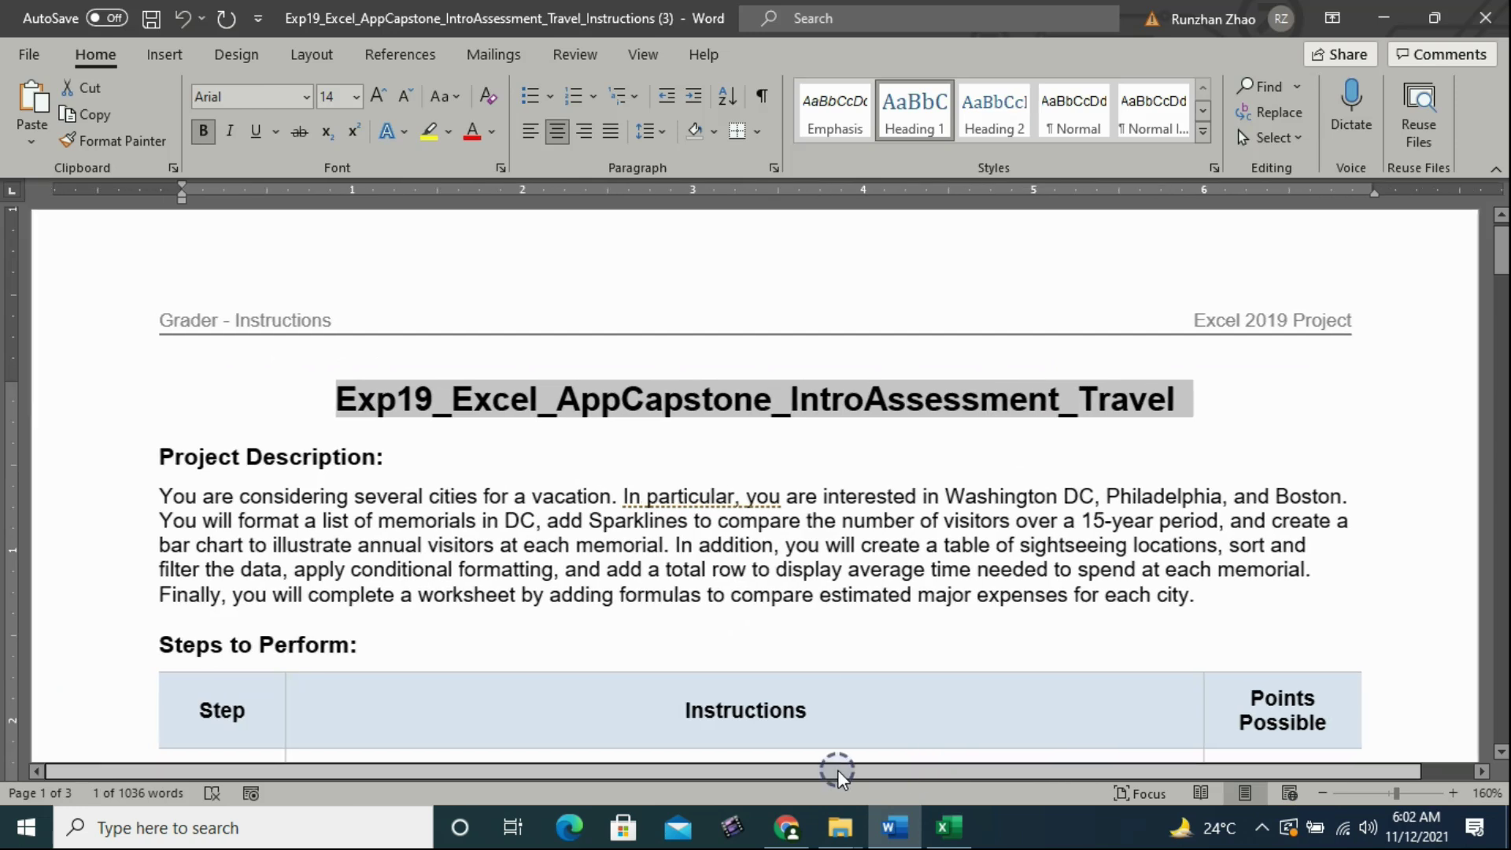
Step: Read the first two instructions in Word, and in Excel correct the DC sheet's misspelled title words to Memorial and Visitors
left_click_drag(1491, 263, 1501, 298)
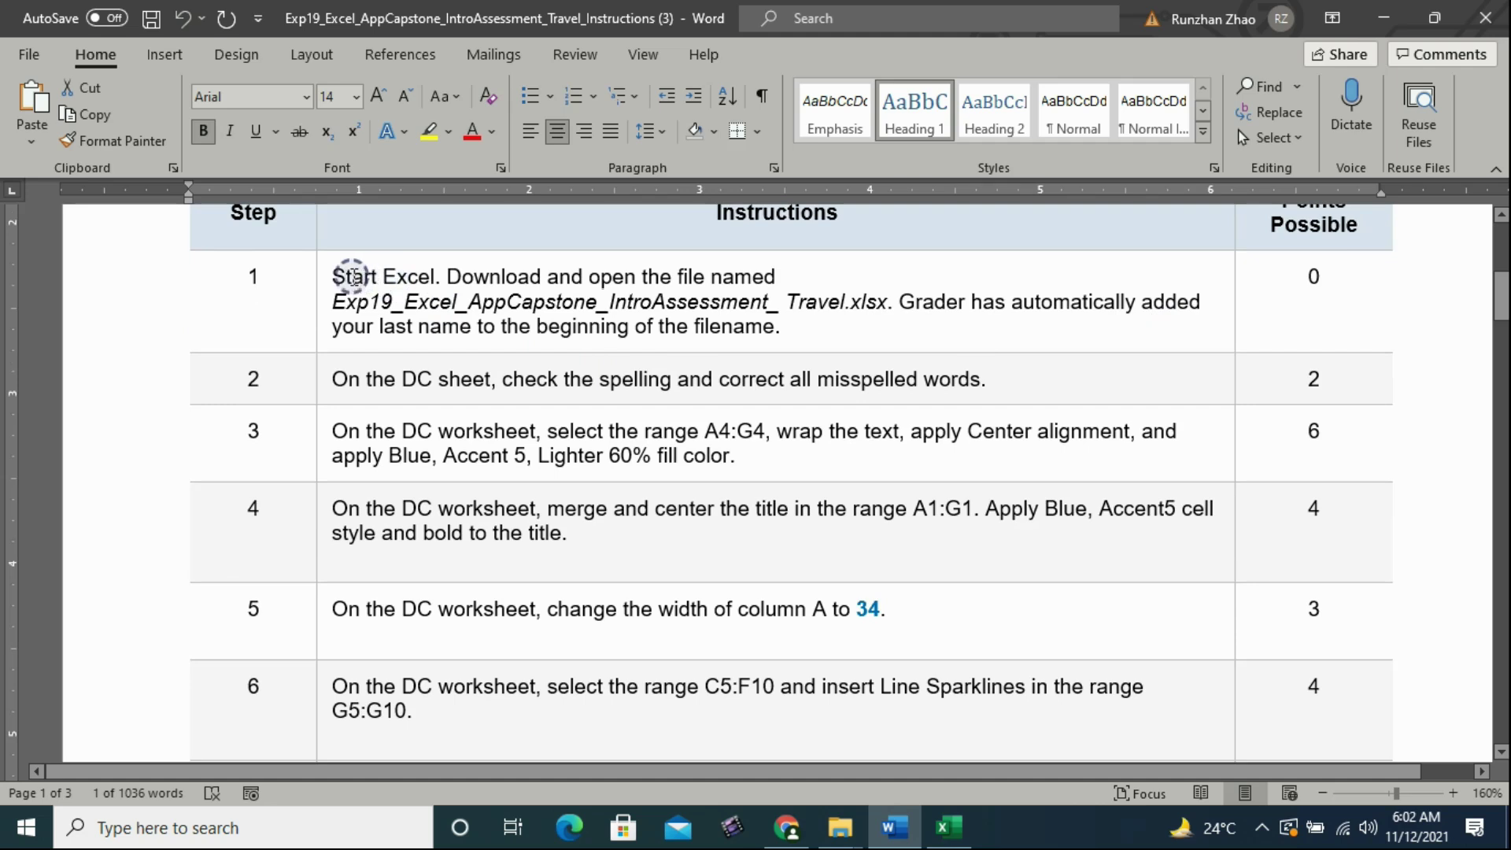
left_click_drag(377, 279, 808, 331)
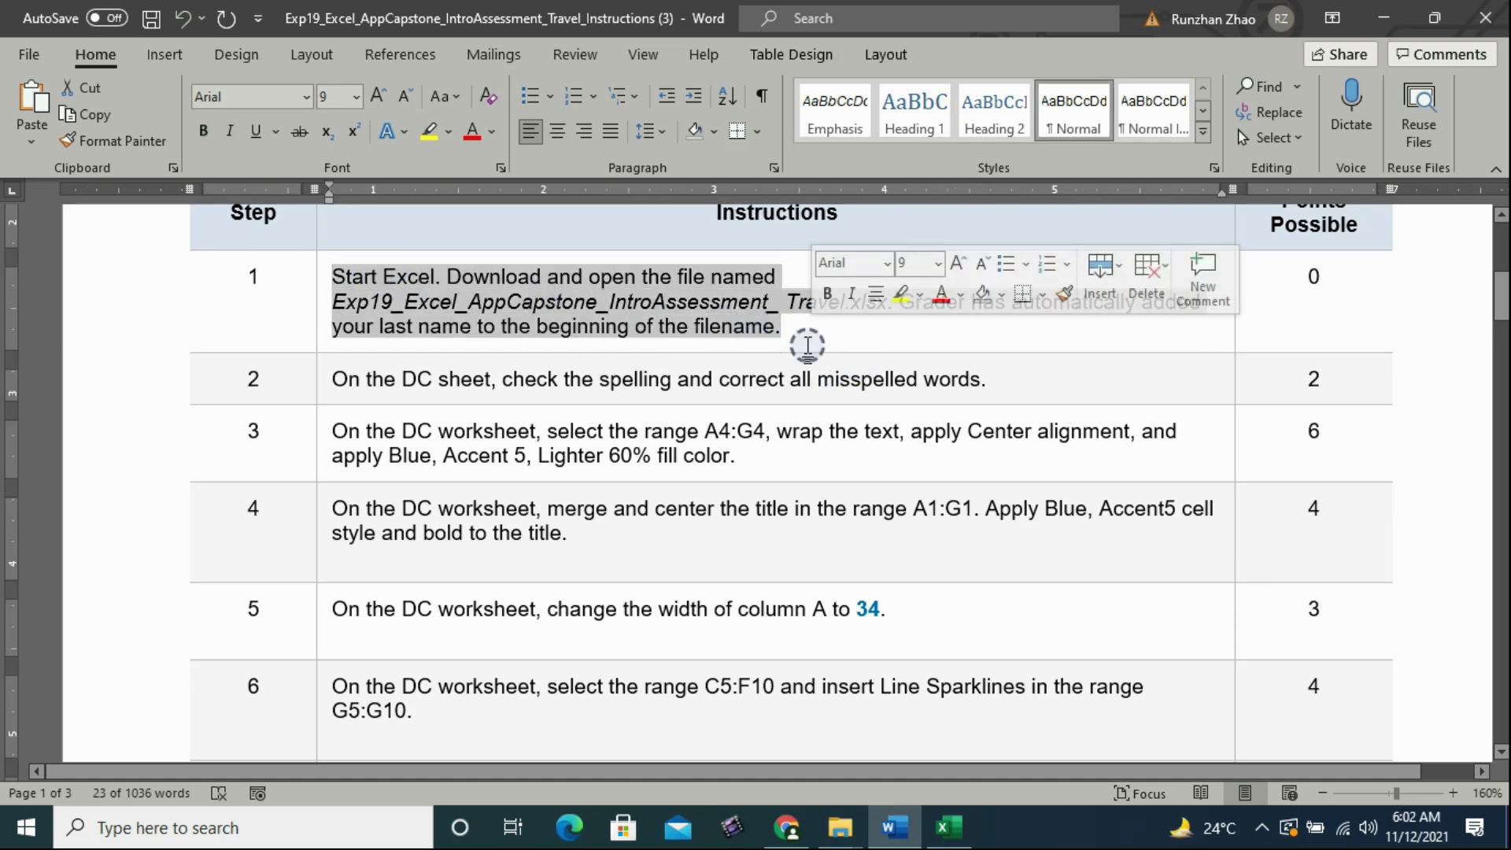
left_click(807, 343)
left_click_drag(326, 384, 1017, 381)
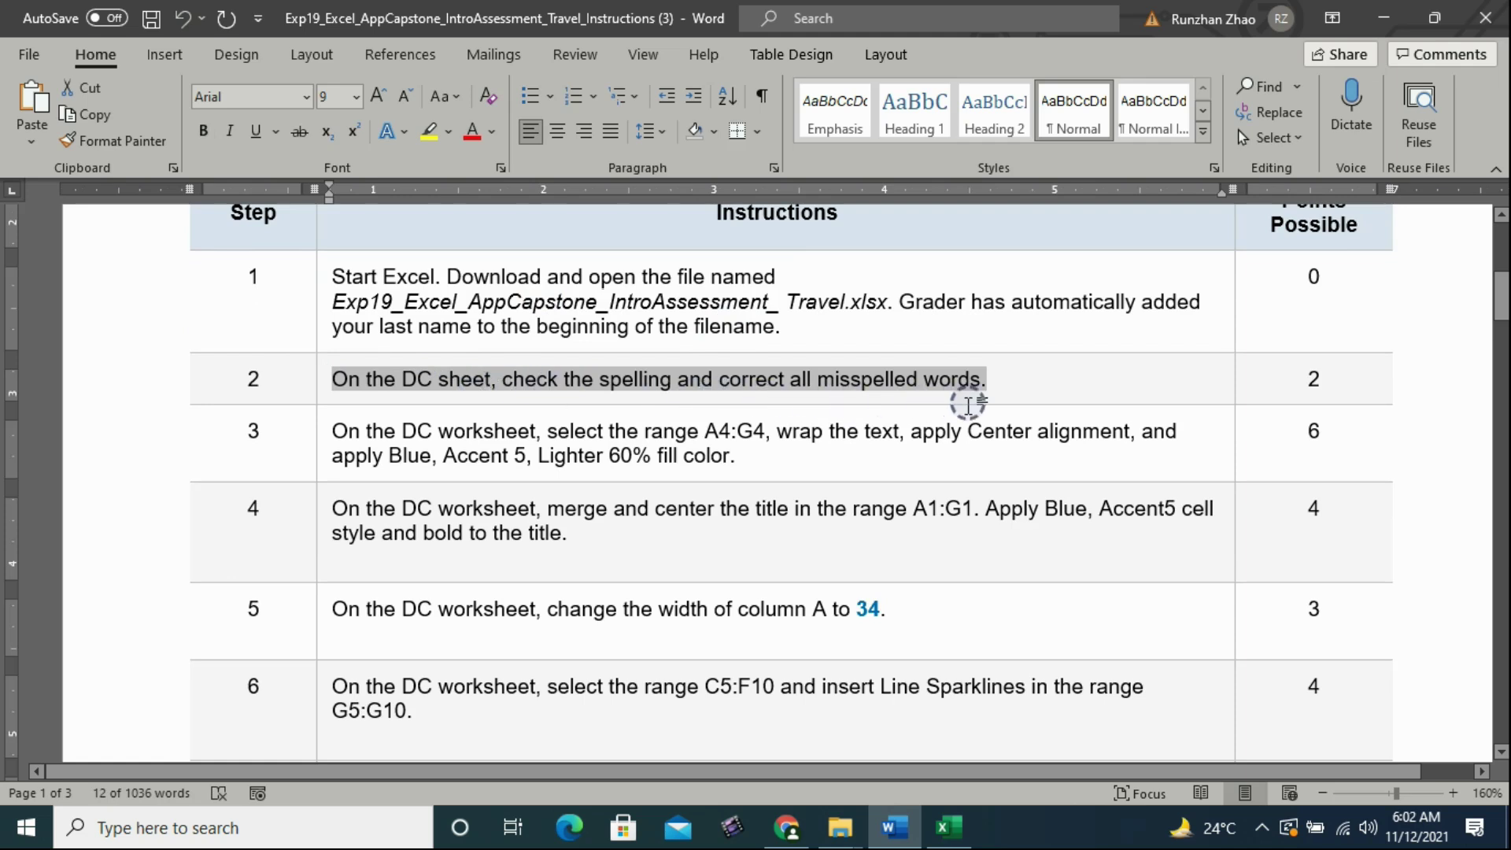
left_click(954, 832)
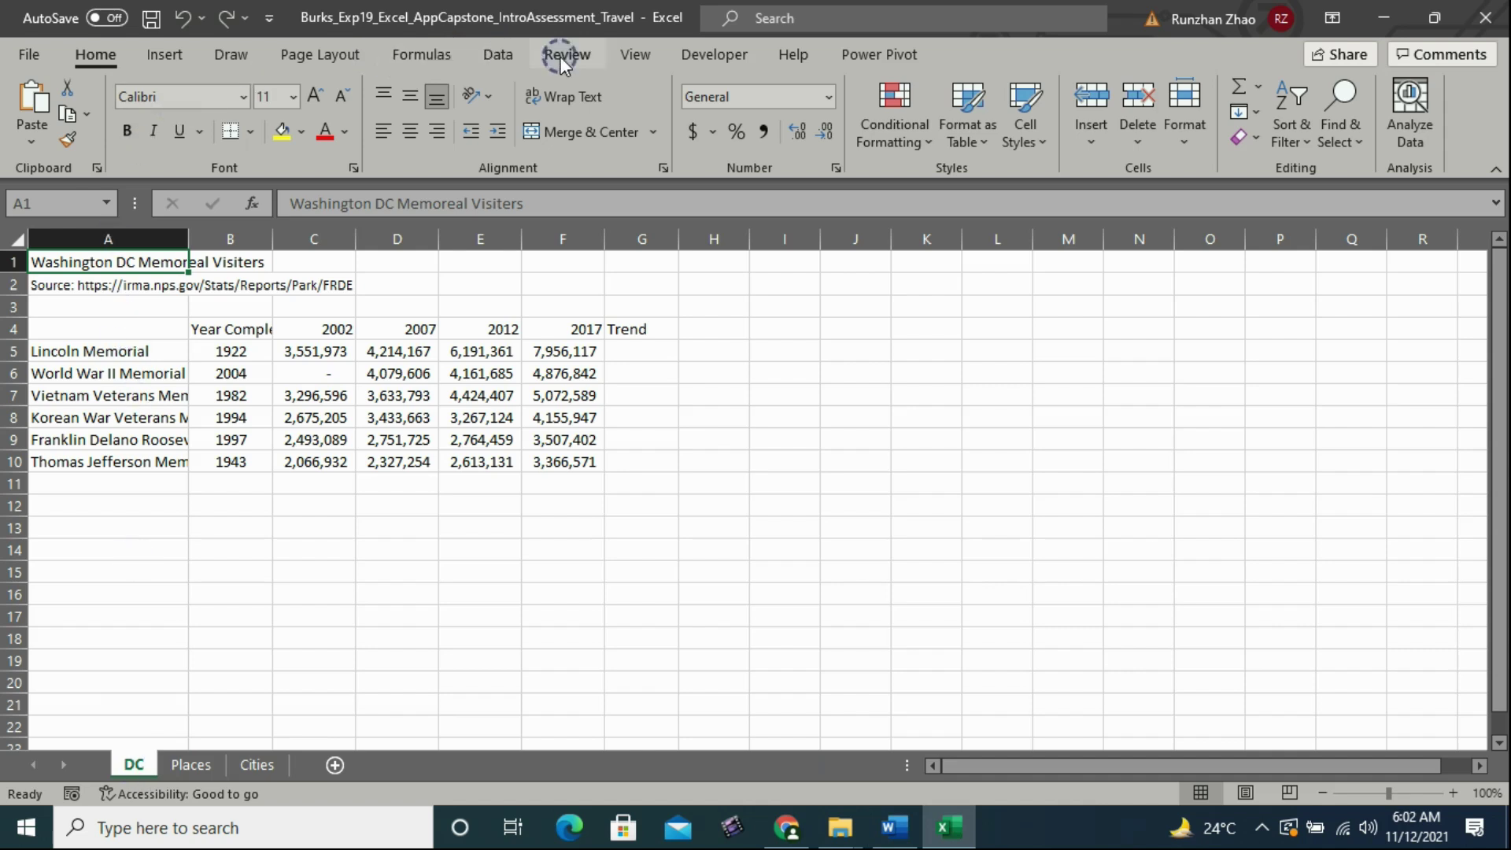
left_click(625, 54)
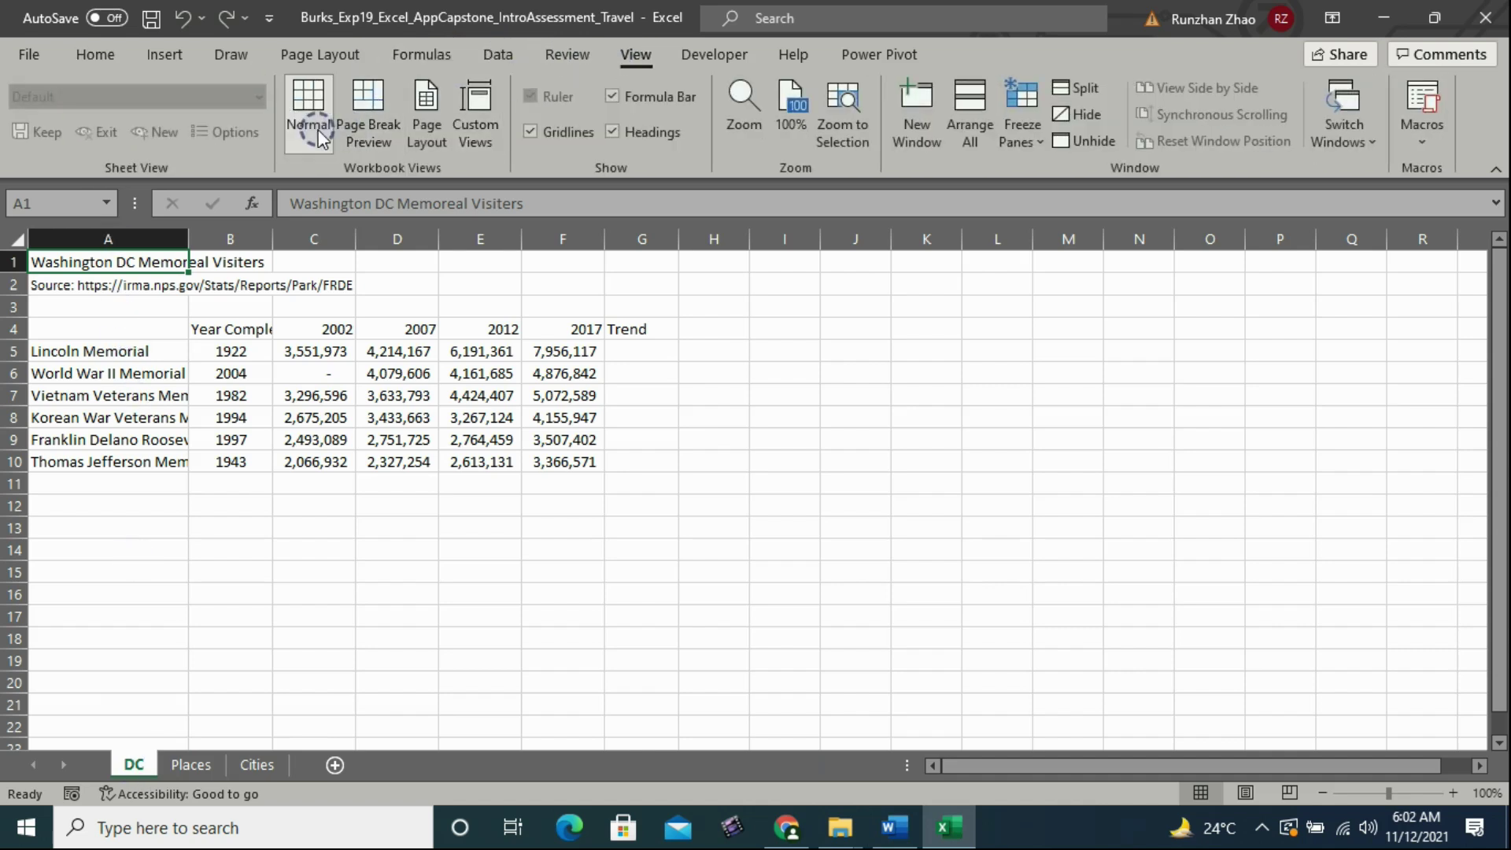
left_click(585, 58)
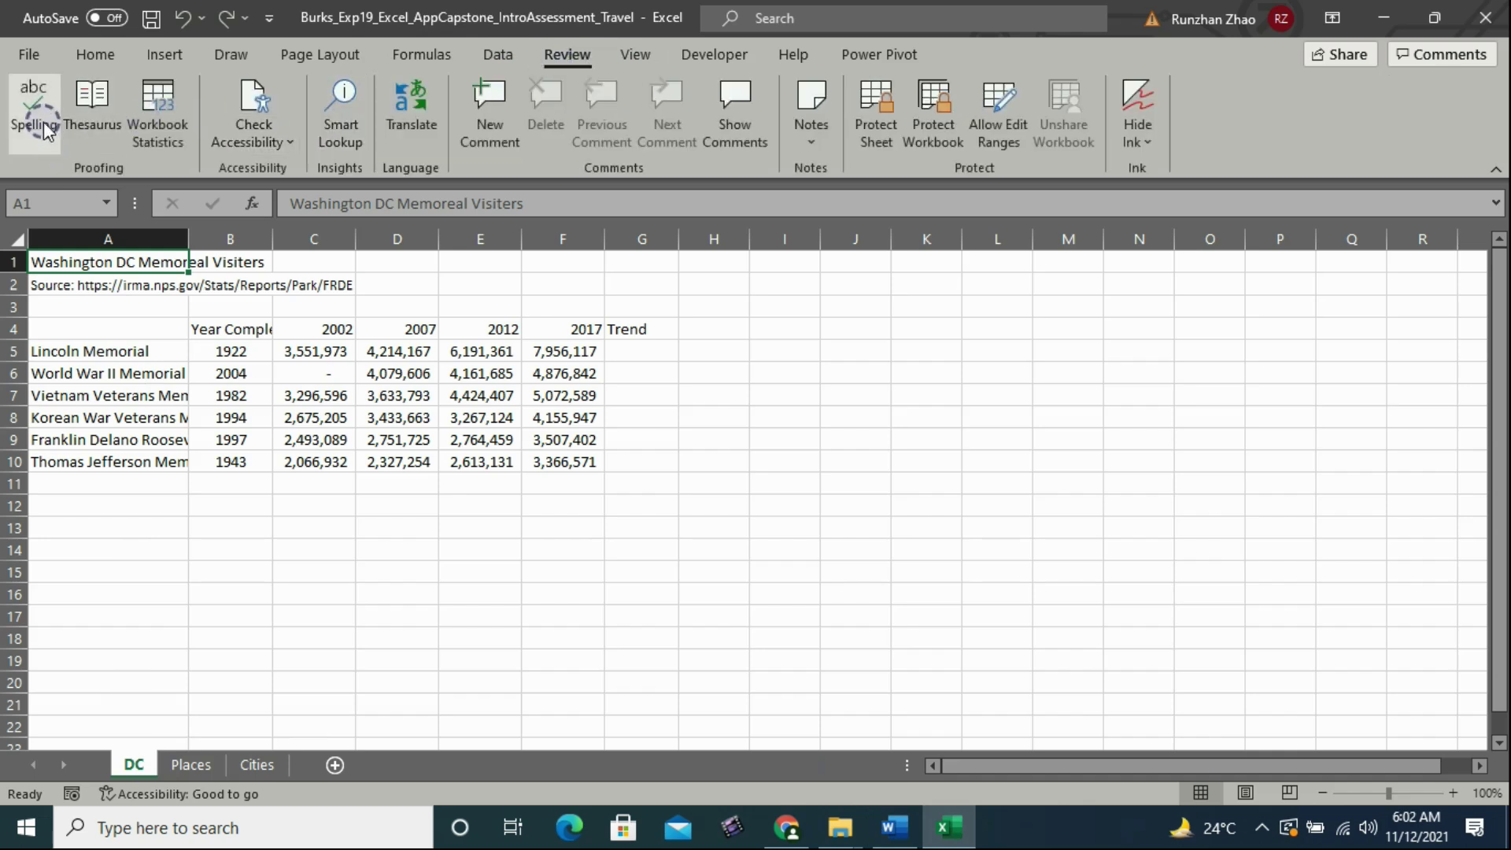
left_click(35, 111)
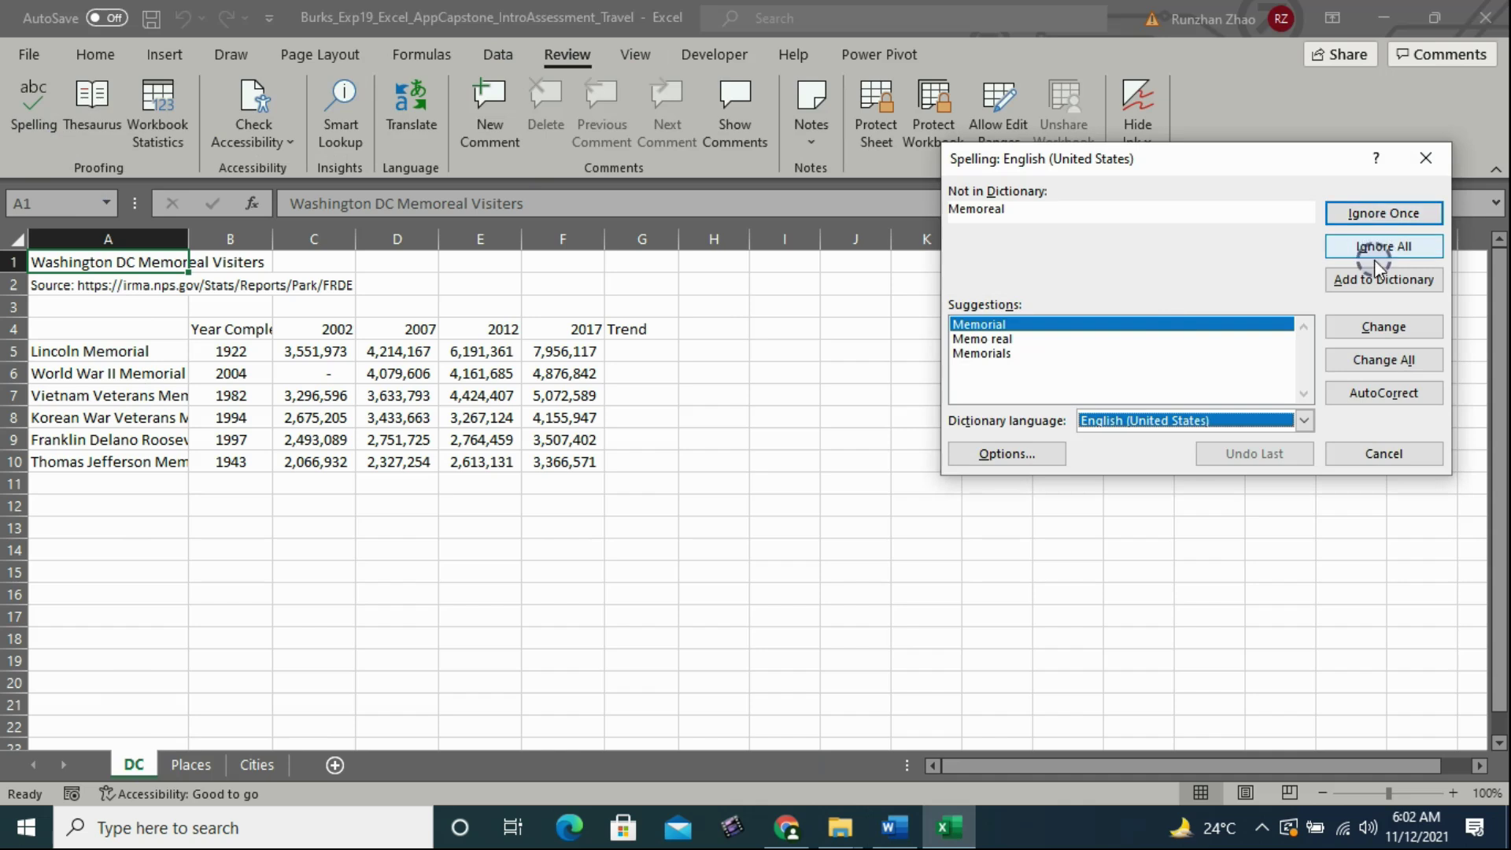
left_click(1379, 362)
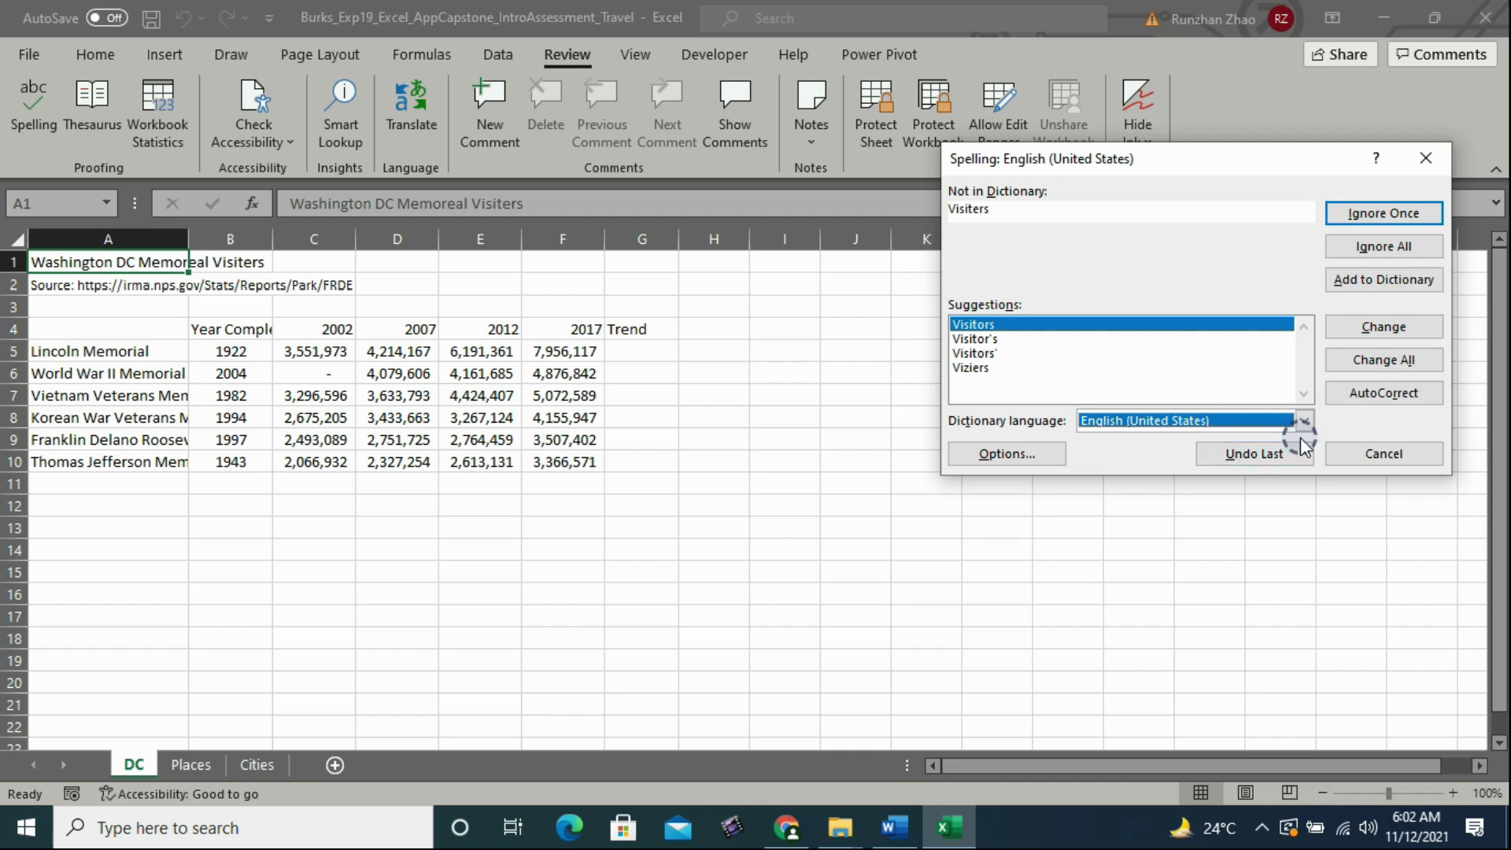
left_click(1383, 362)
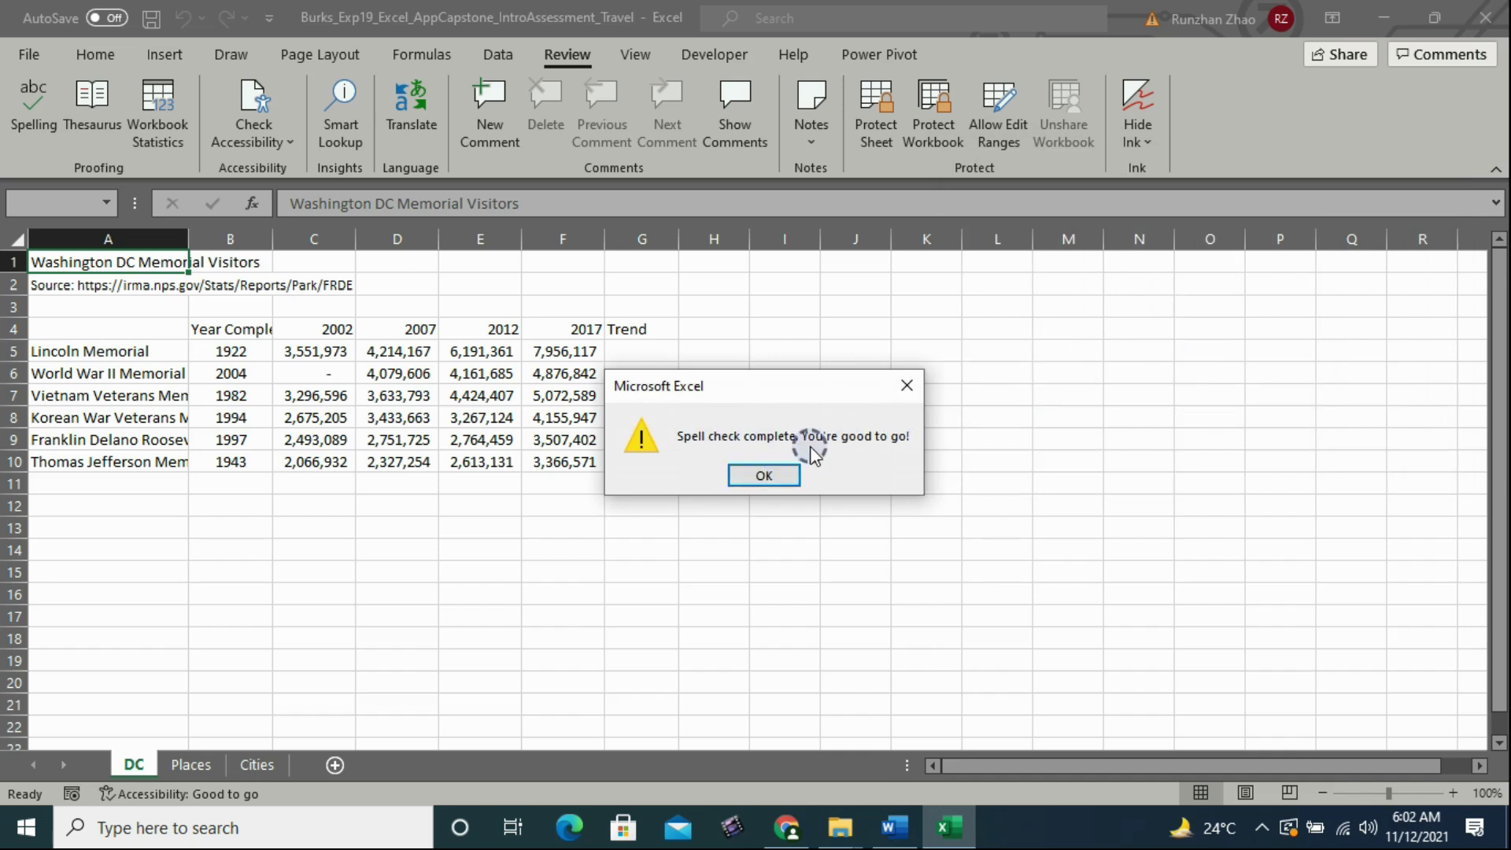
left_click(763, 475)
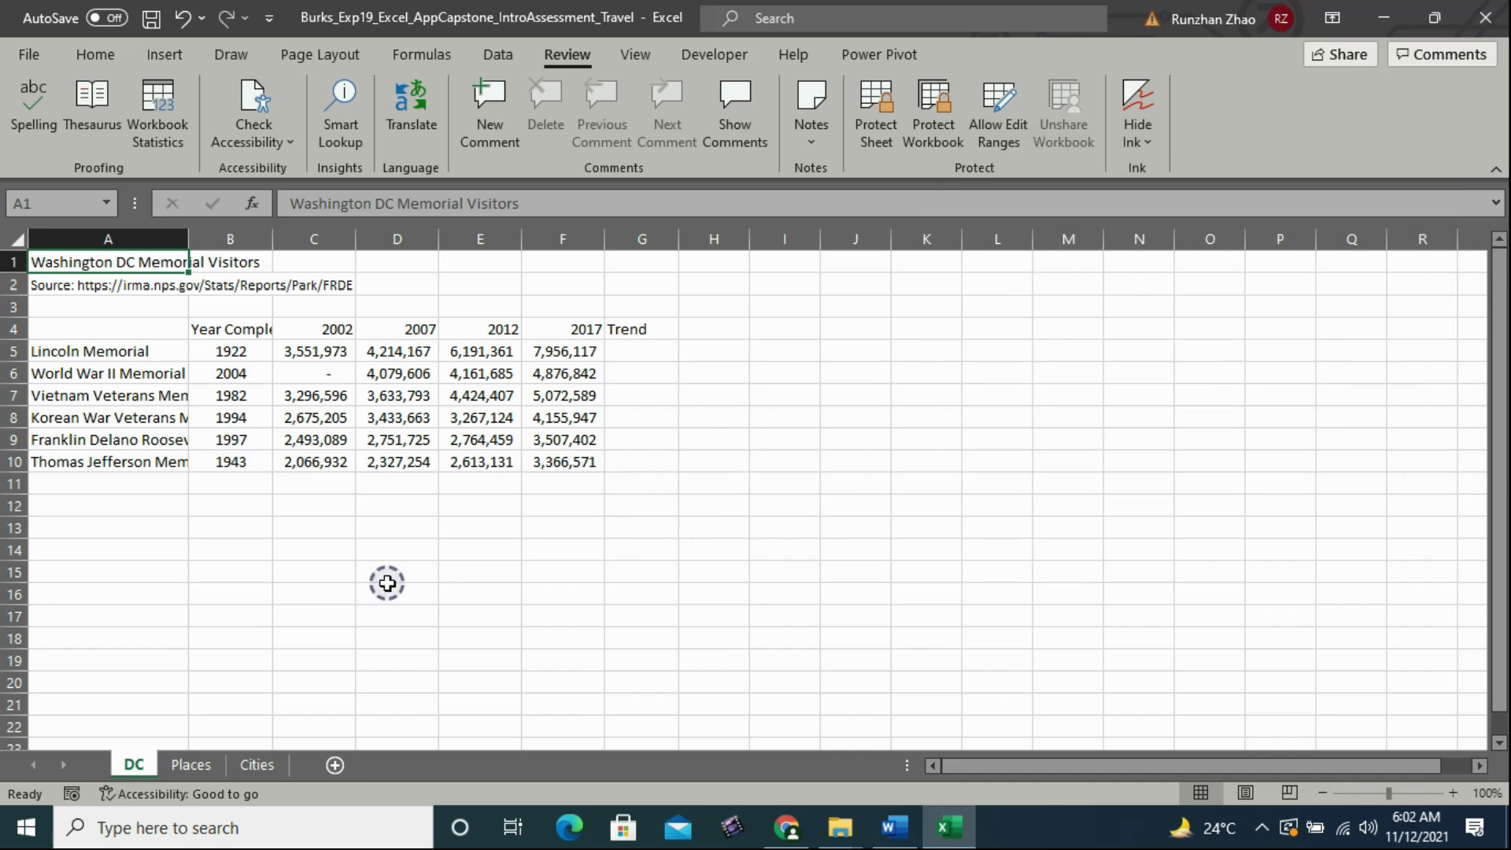
Step: Consult instruction 3 in Word, and in Excel wrap the text and apply center alignment in range A4:G4 of the DC sheet
left_click(897, 830)
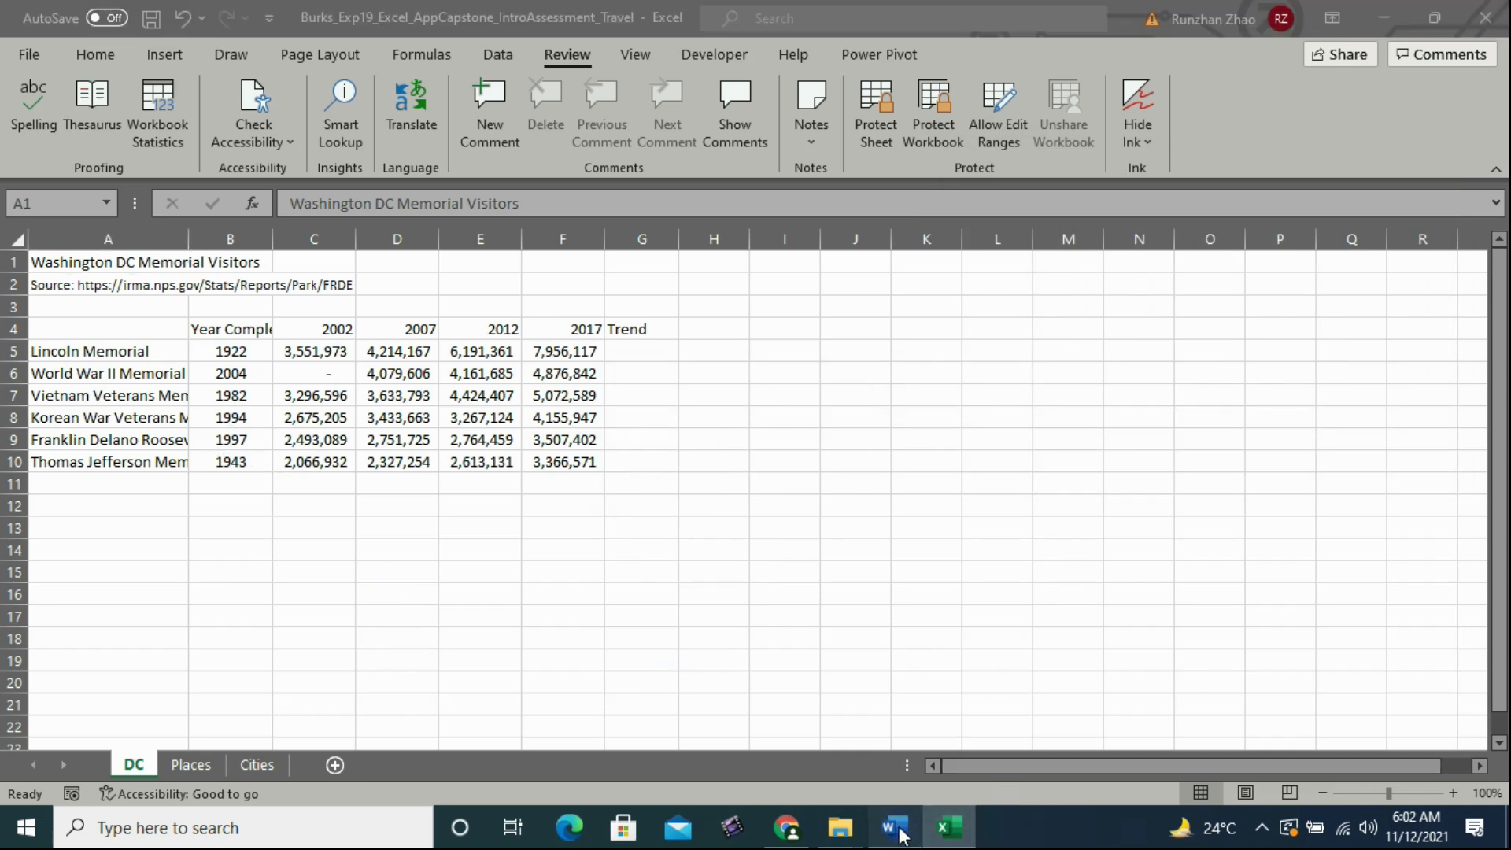
scroll(337, 350, "down", 1)
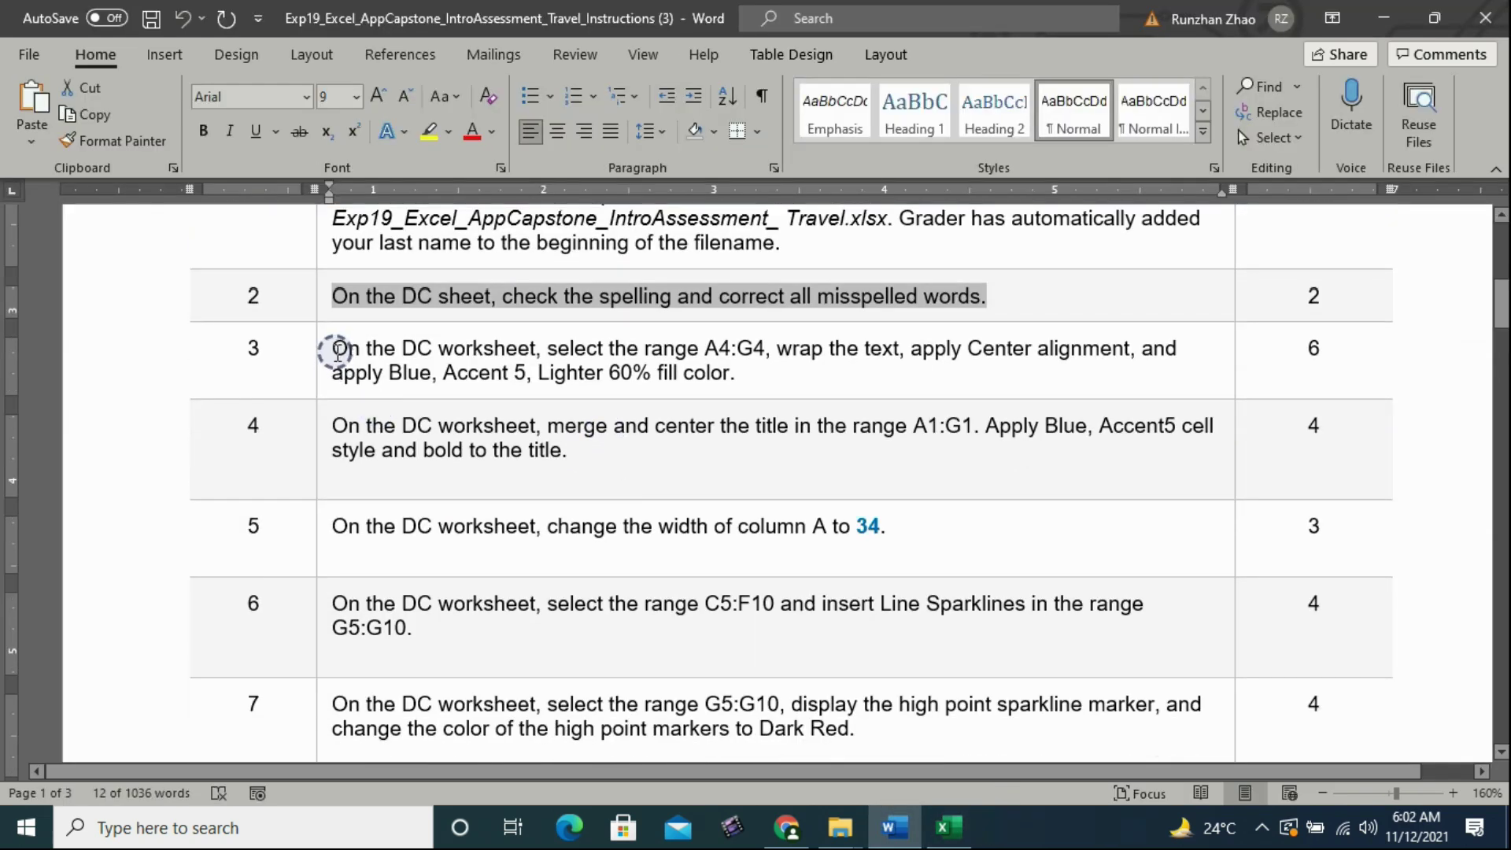
left_click_drag(336, 350, 818, 369)
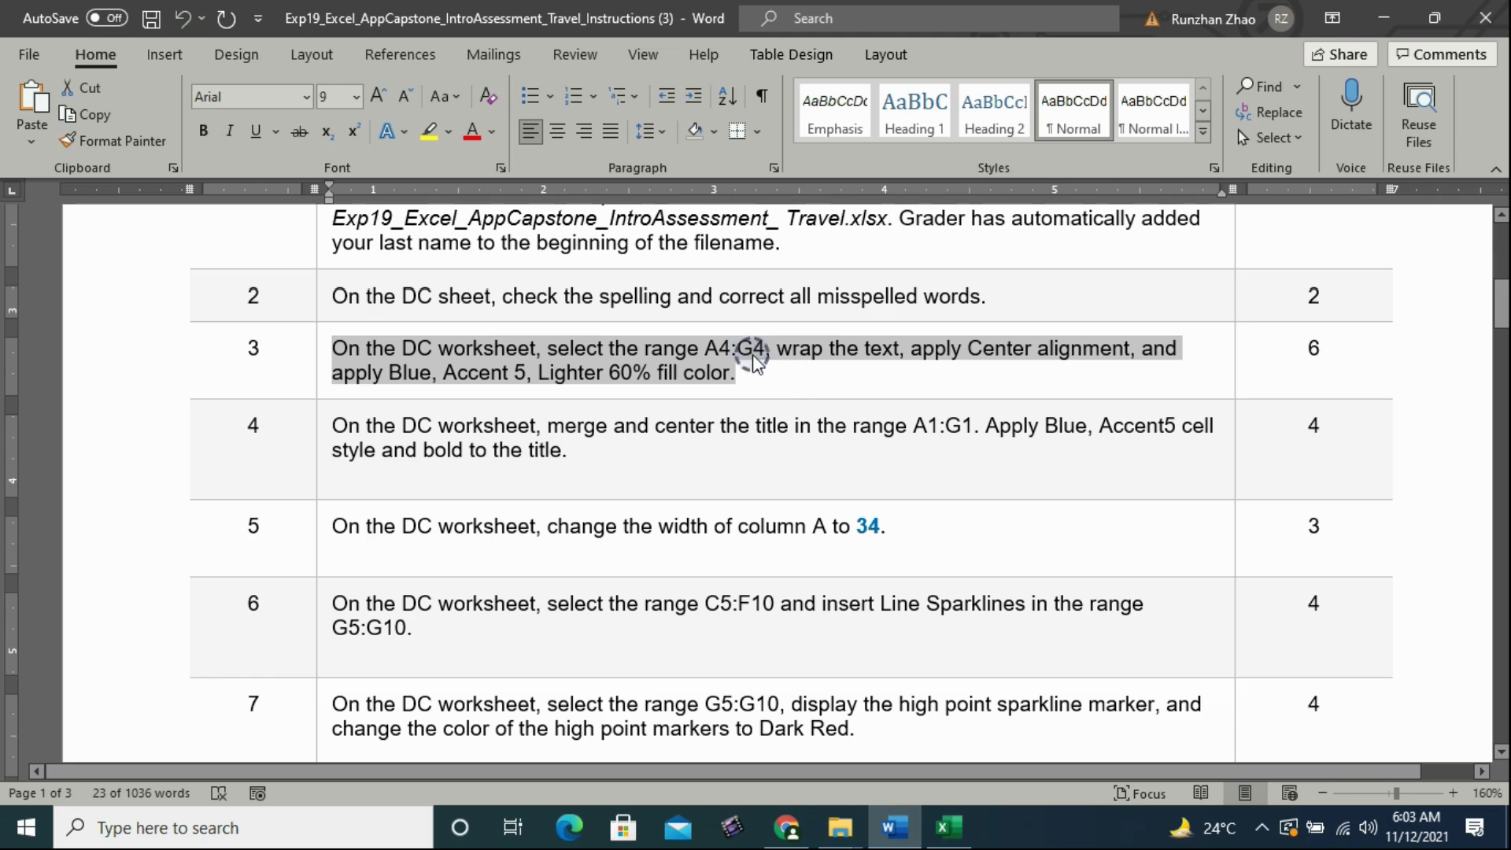
left_click(936, 836)
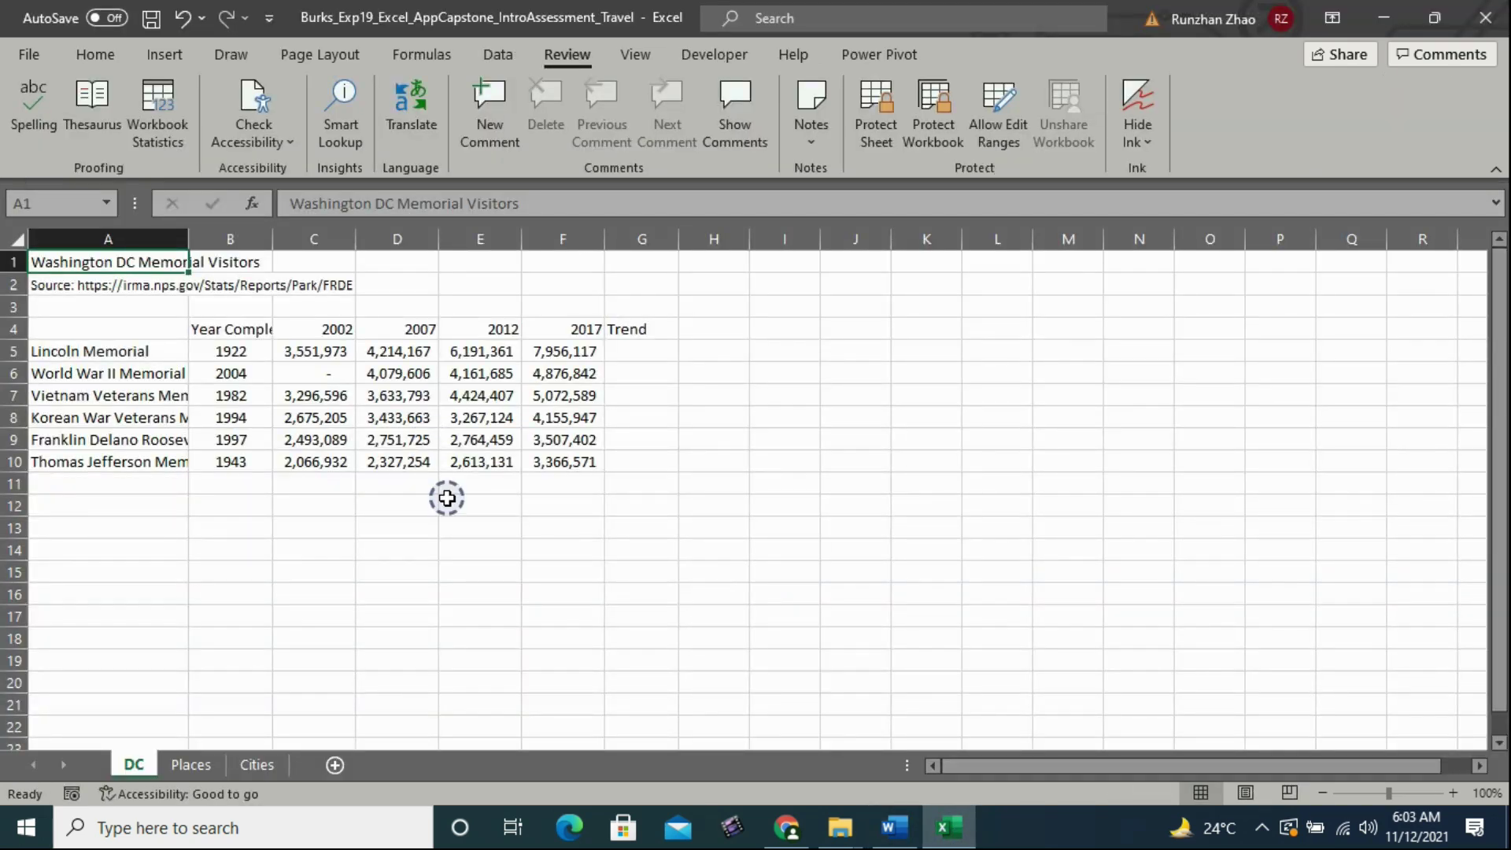
left_click(53, 333)
left_click_drag(93, 326, 626, 331)
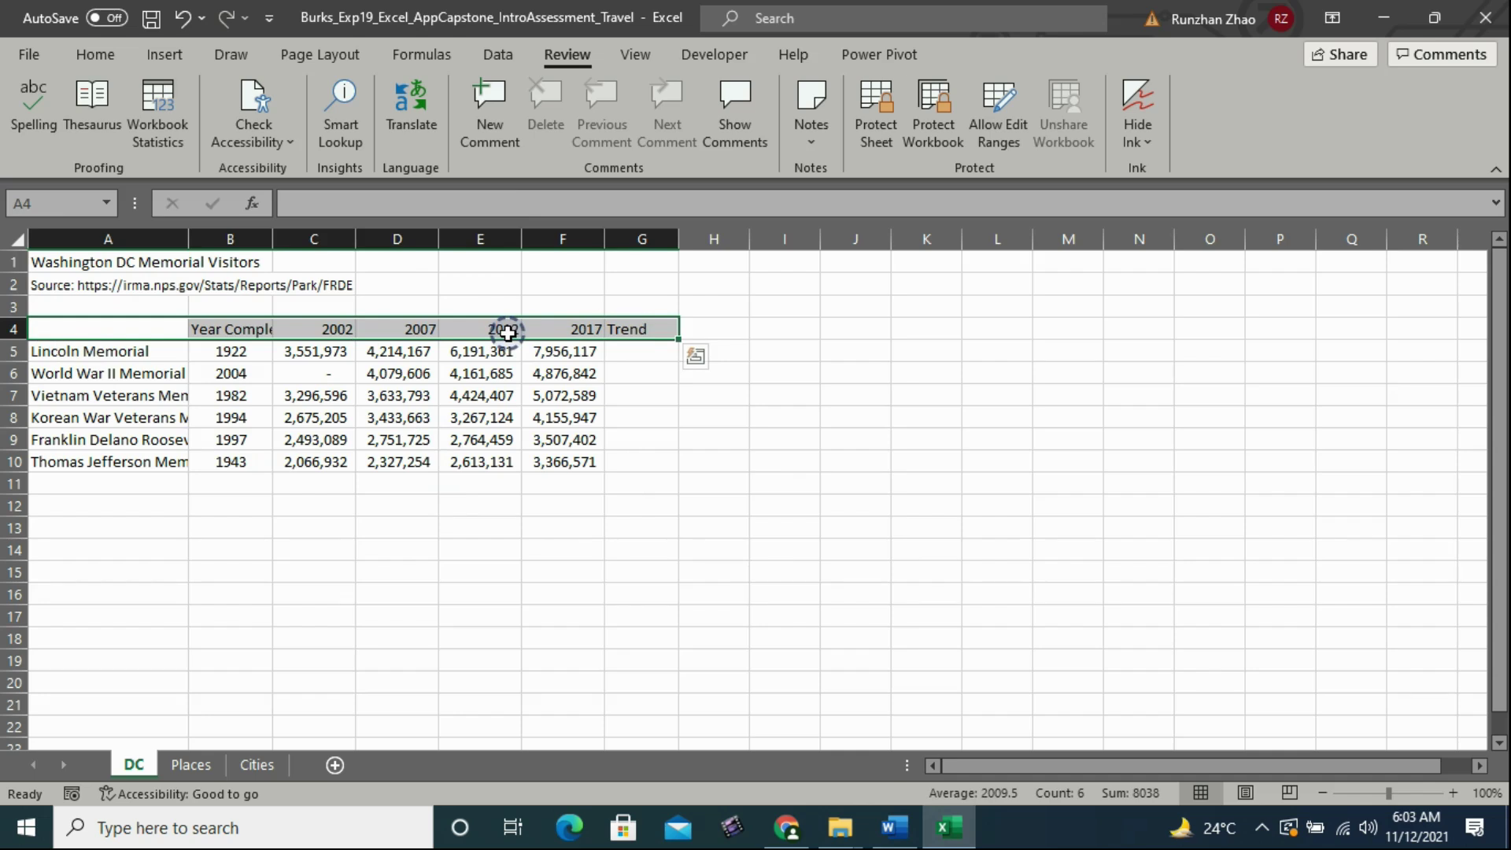
left_click(101, 60)
left_click(584, 96)
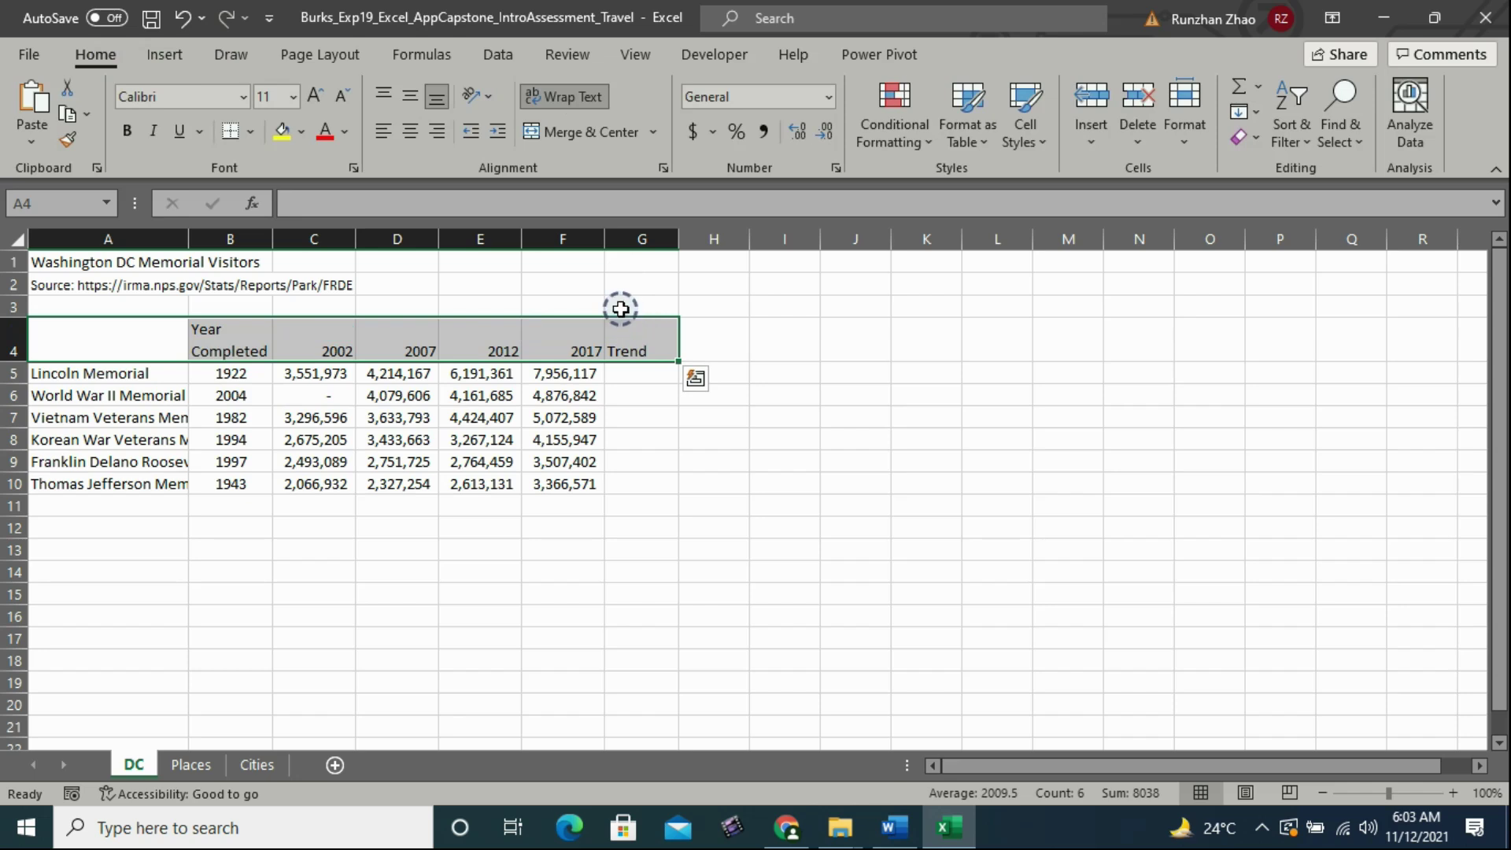
left_click(410, 133)
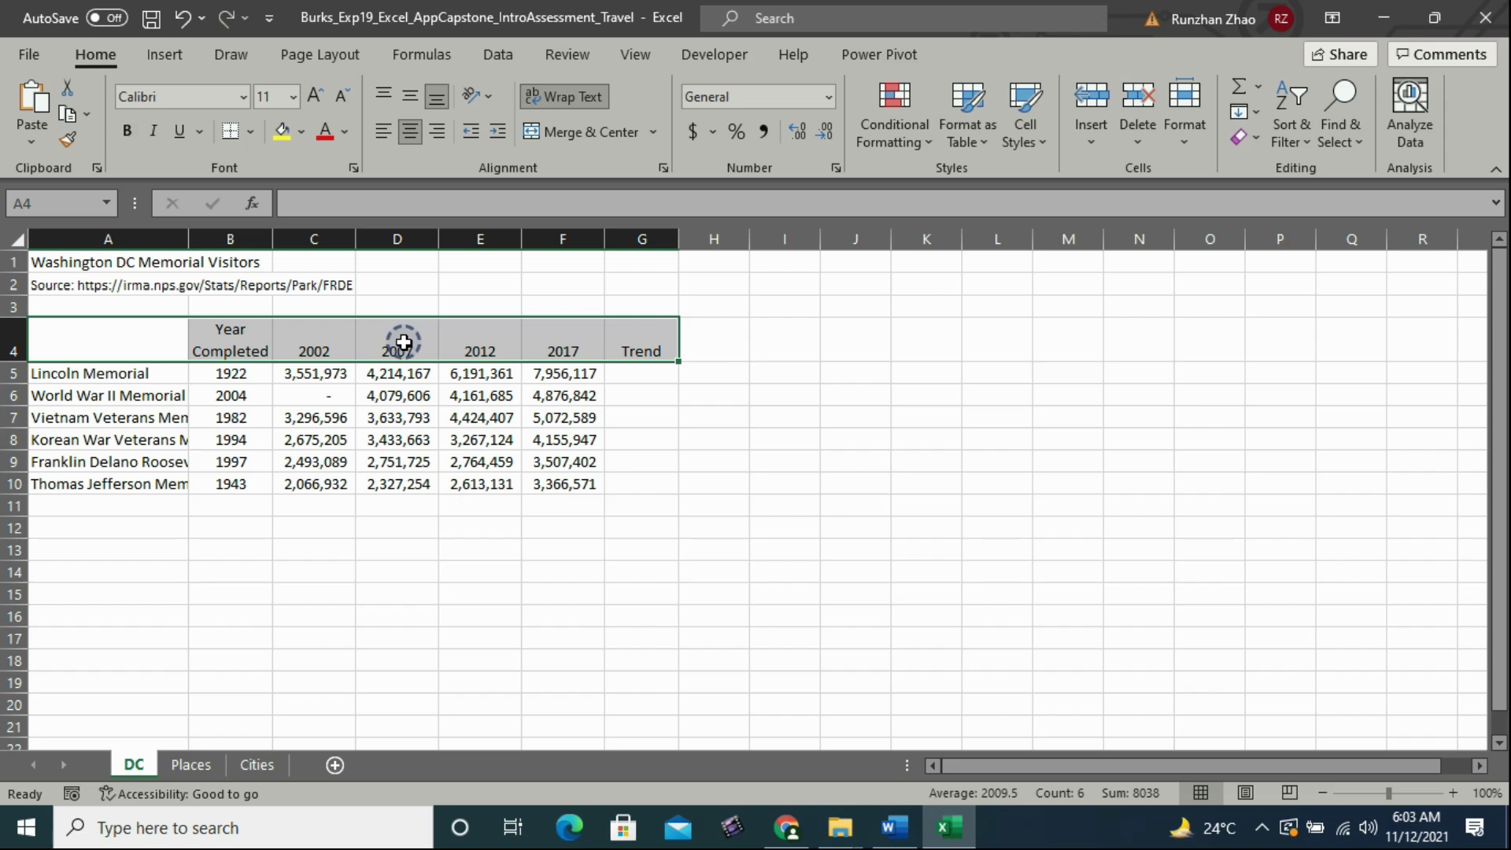
Step: Fill the header range A4:G4 with Blue, Accent 5, Lighter 60% and save the workbook
left_click(302, 132)
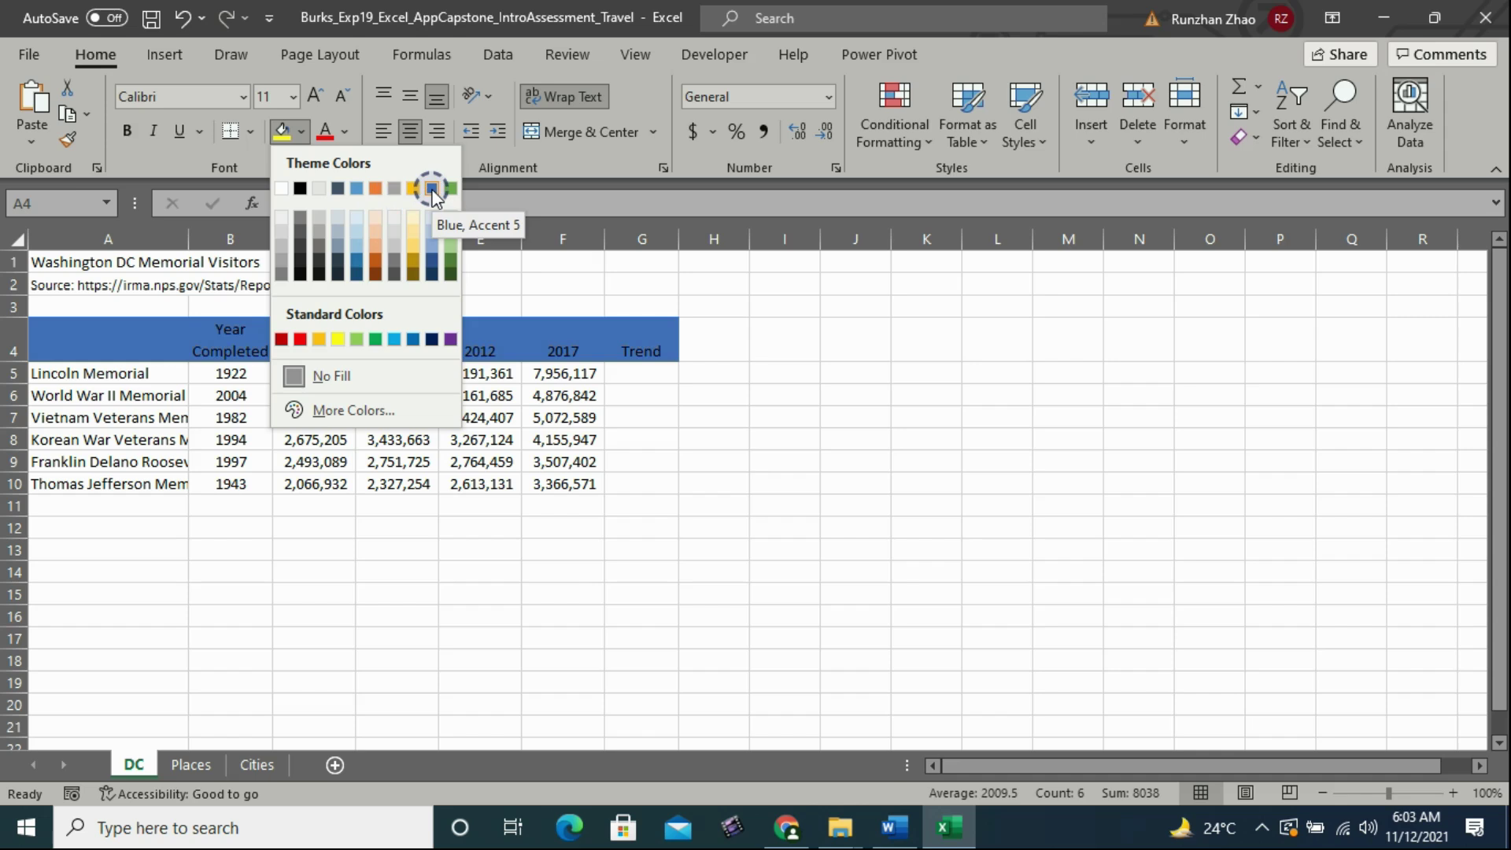
left_click(431, 233)
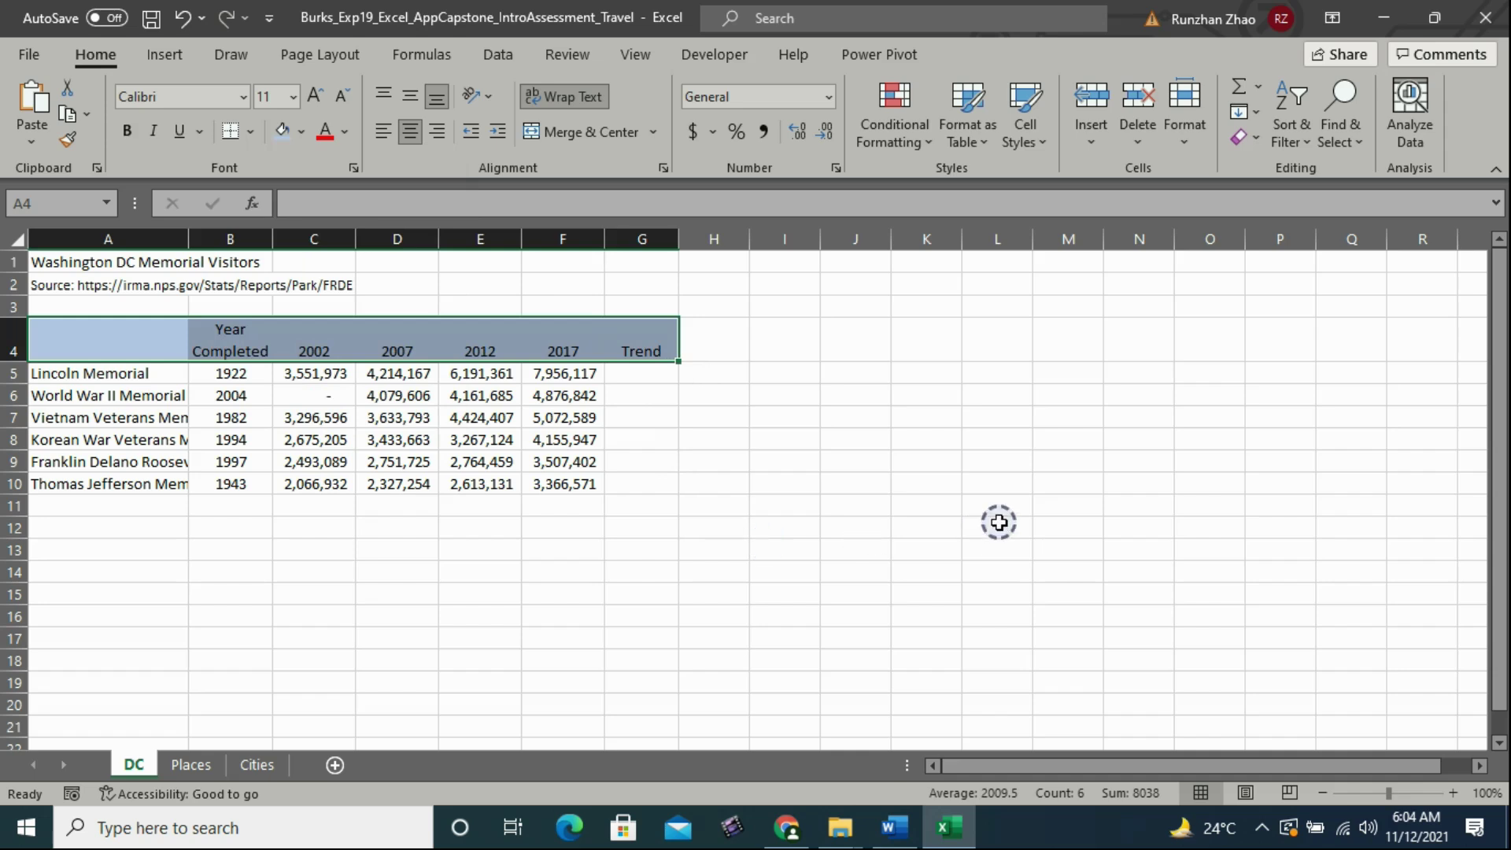
left_click(865, 438)
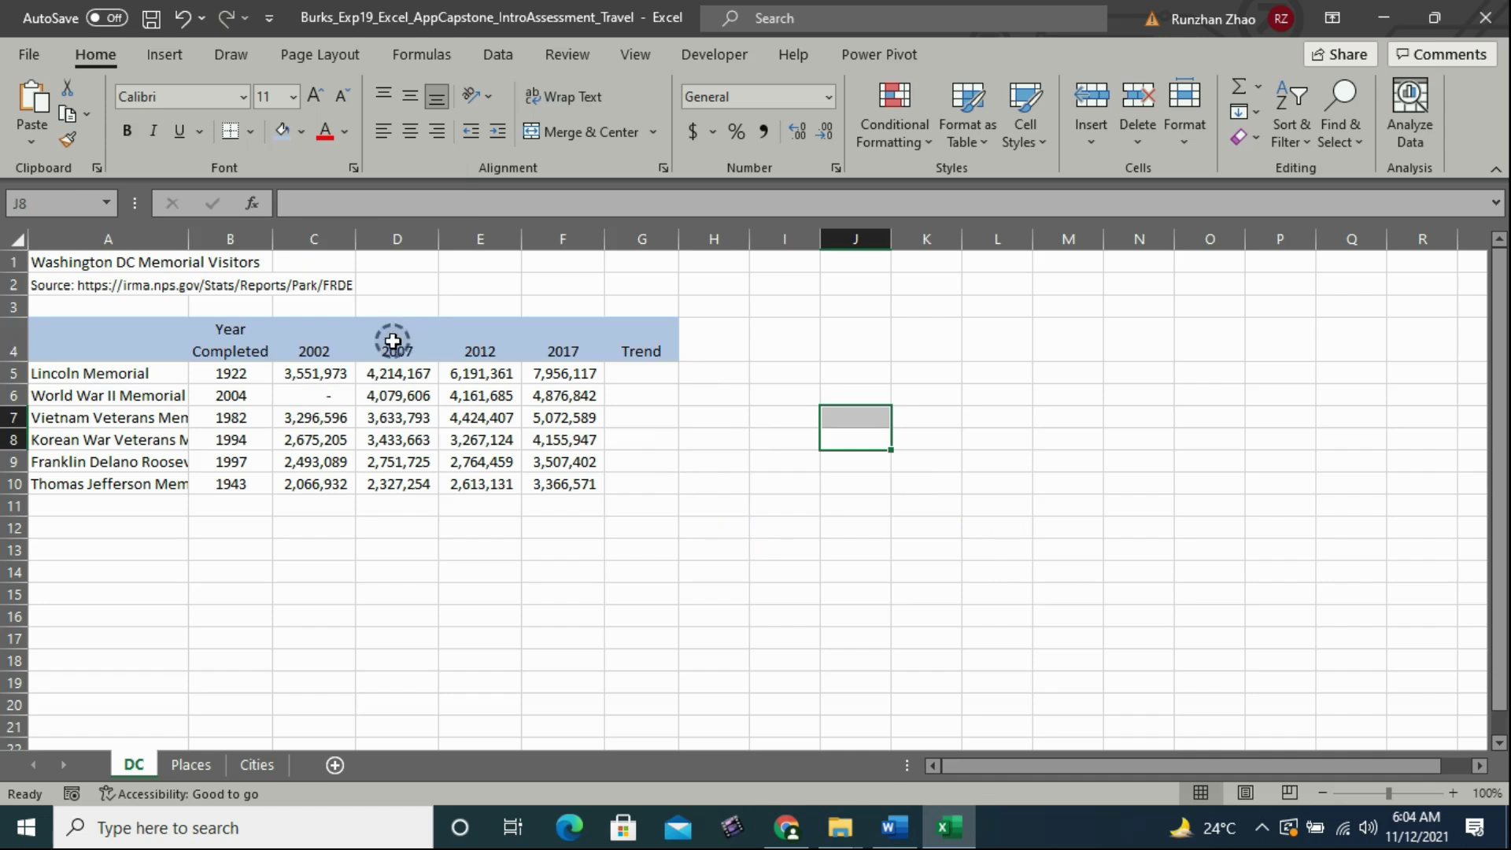
left_click(152, 22)
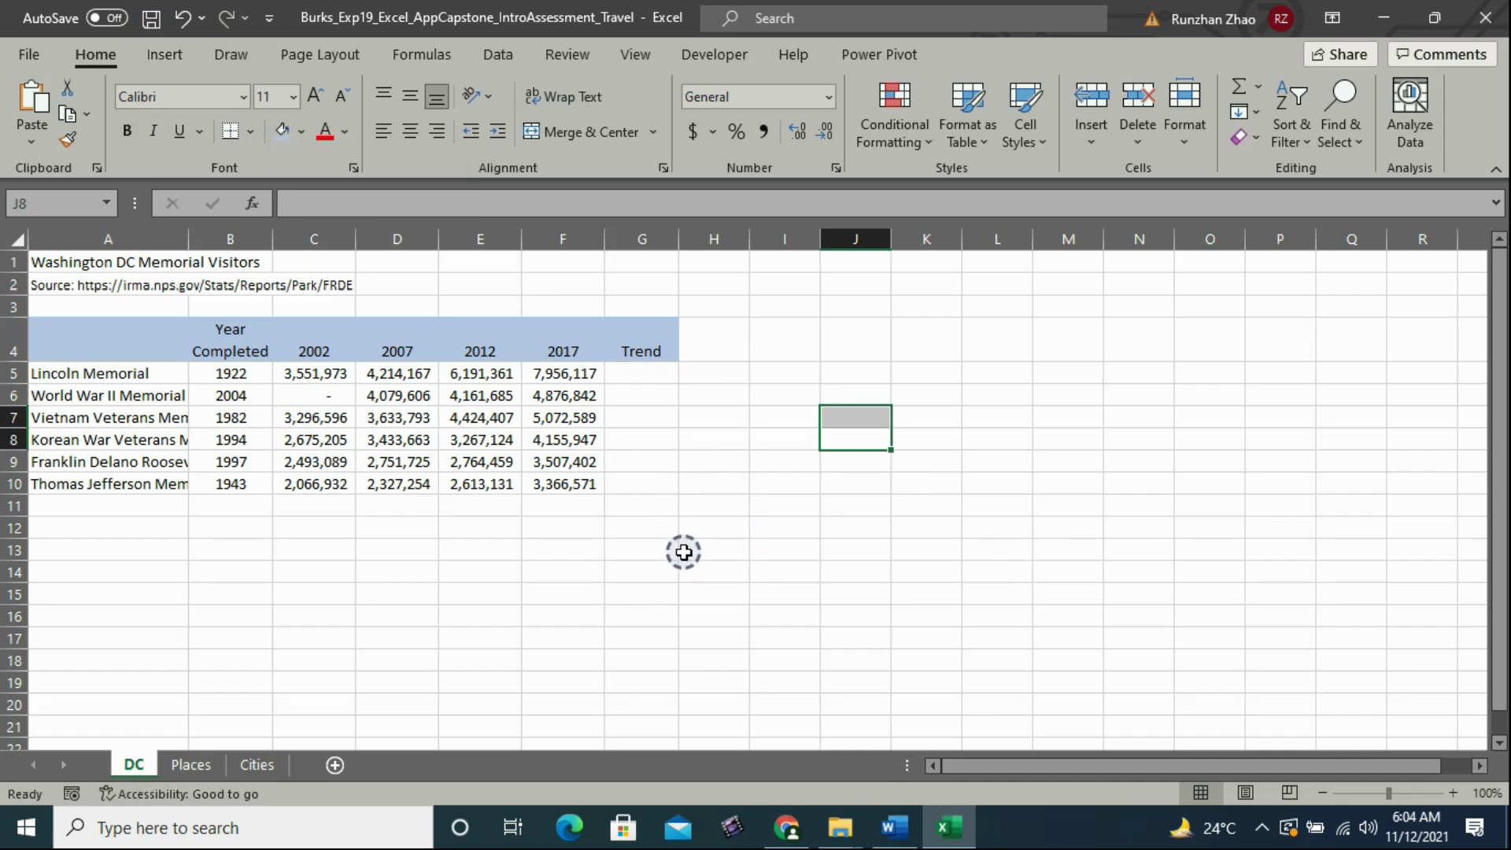
Step: Consult instruction 4 in Word, and in Excel merge and center the DC sheet's title across A1:G1
left_click(893, 827)
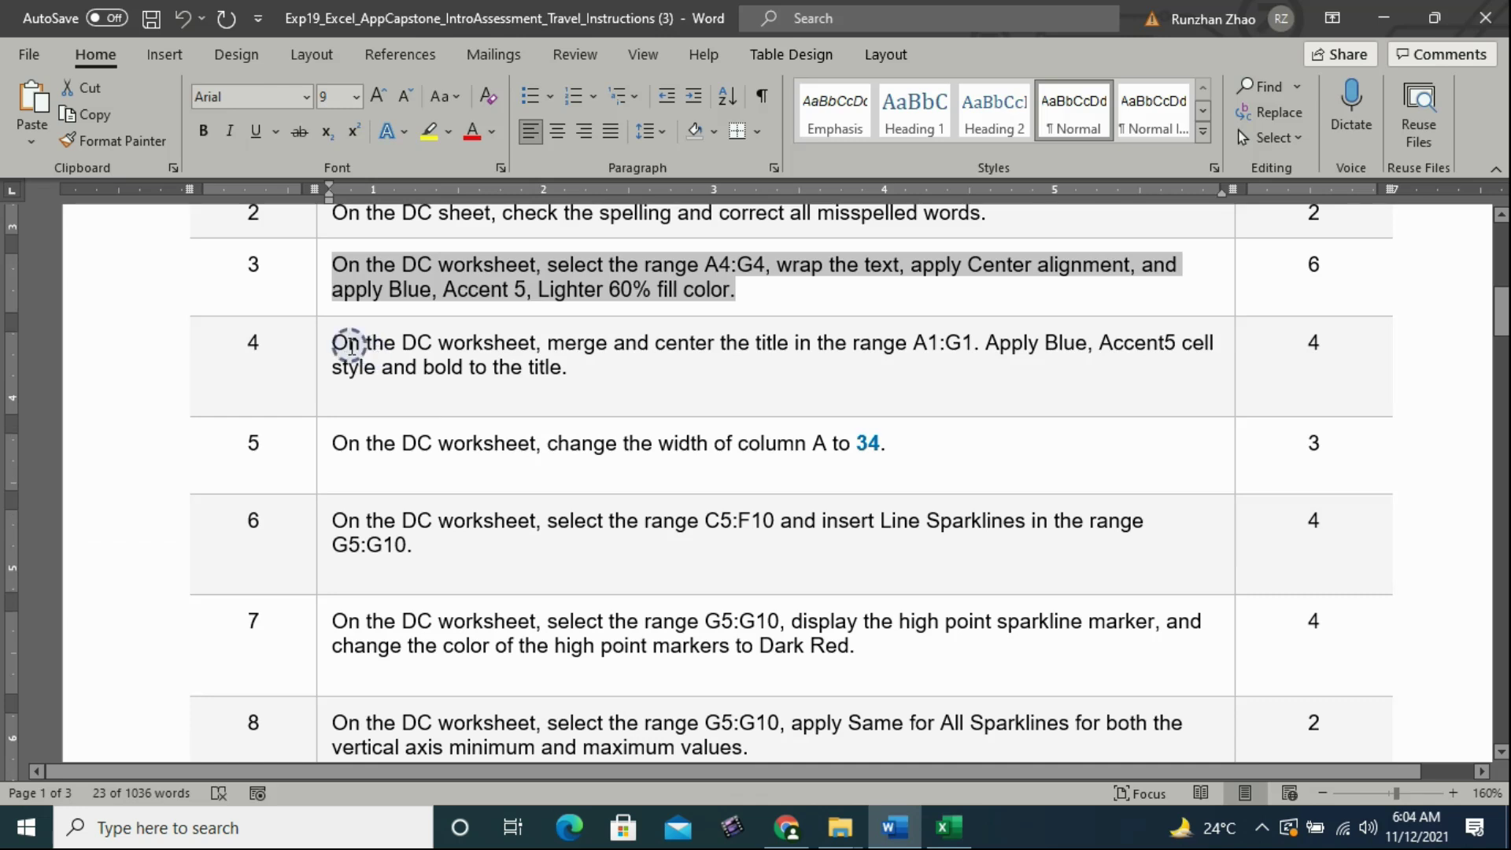
left_click_drag(333, 342, 606, 371)
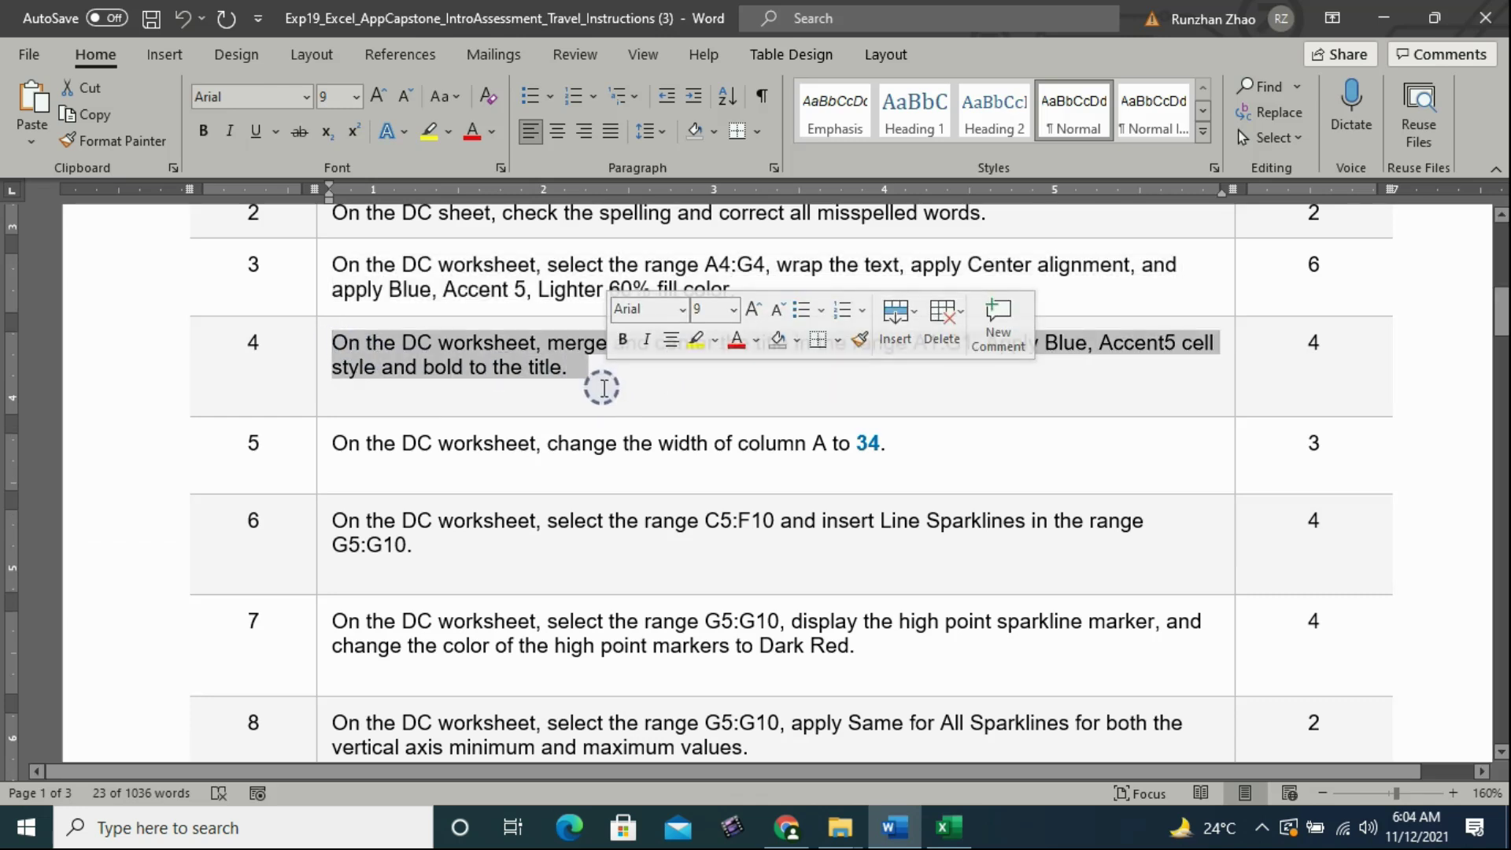
left_click_drag(602, 388, 327, 334)
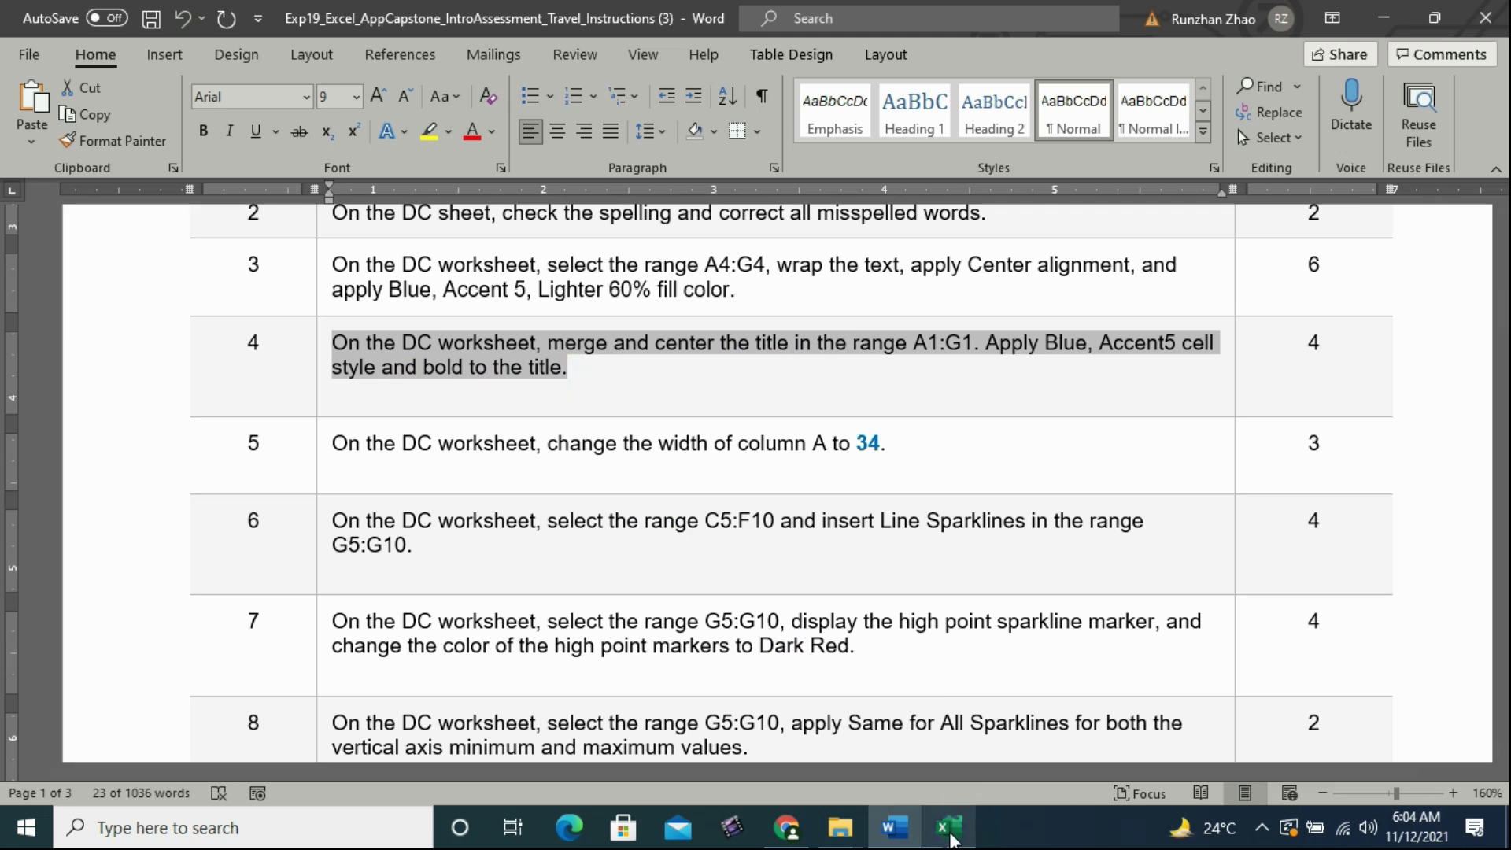
left_click(948, 828)
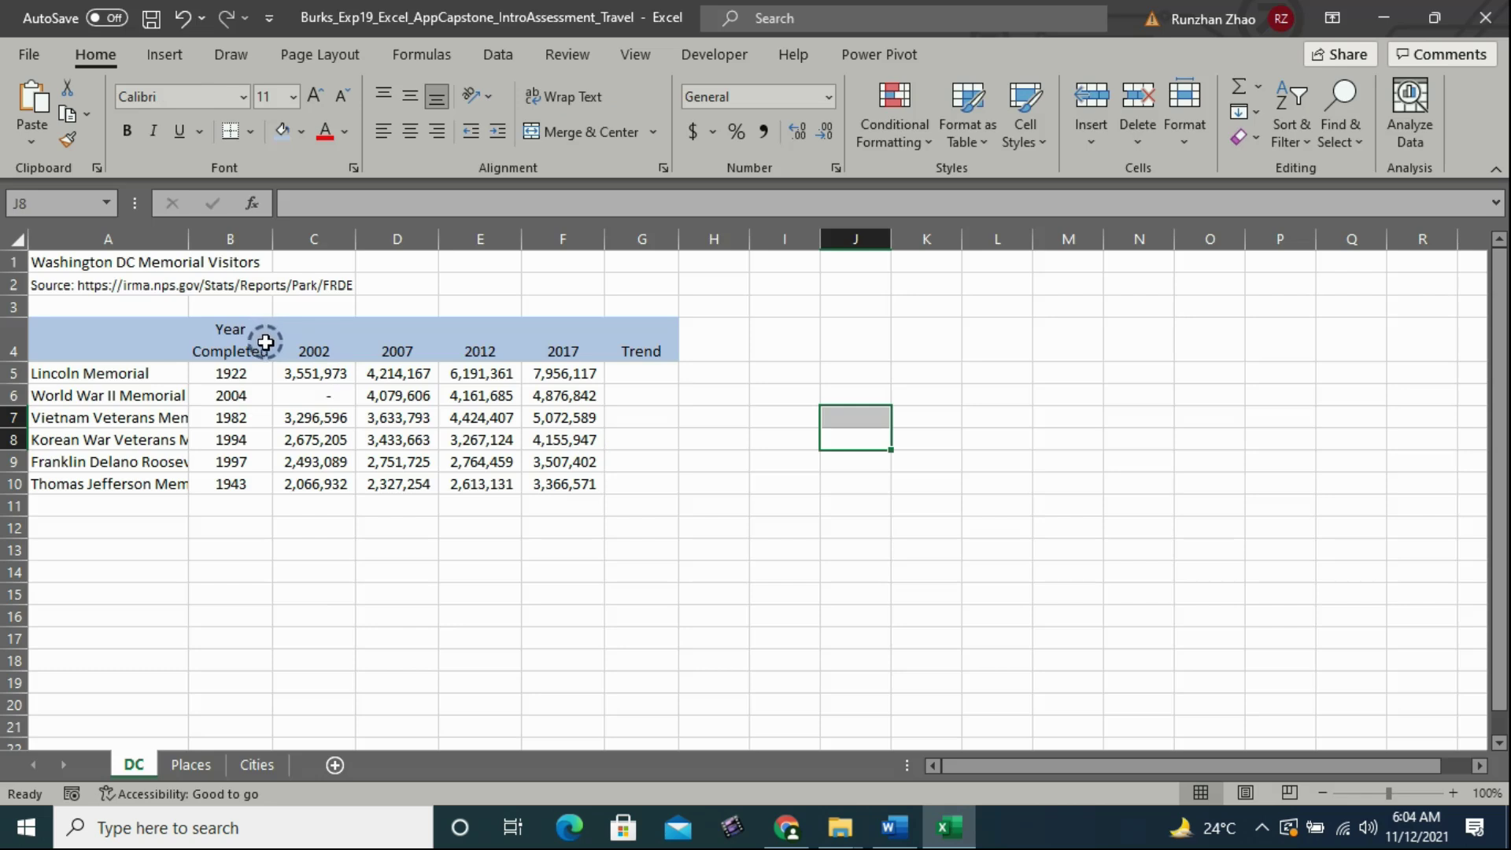
left_click(51, 260)
left_click_drag(101, 261, 625, 262)
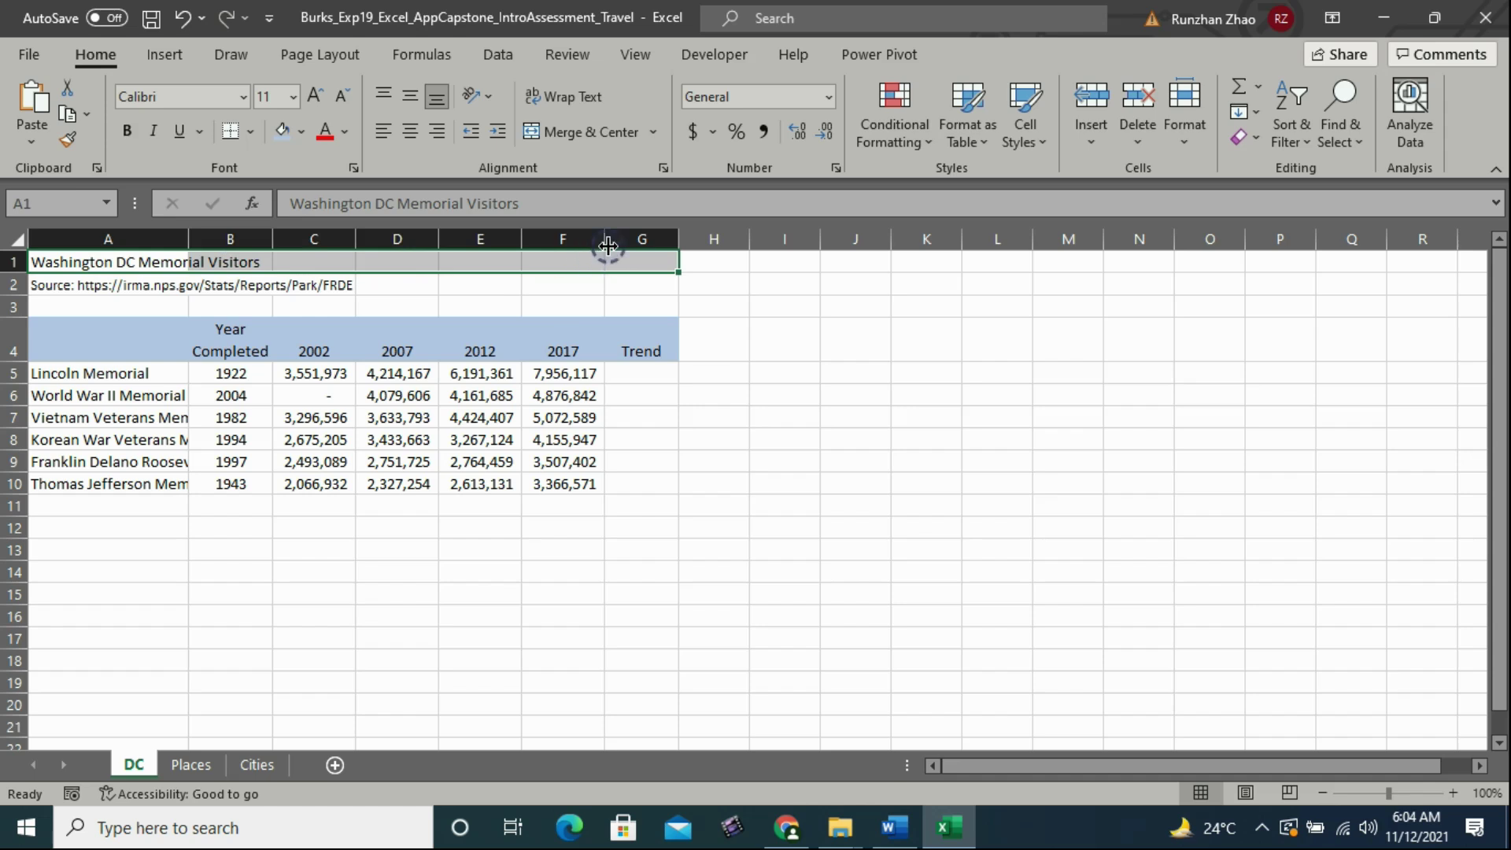
left_click(578, 133)
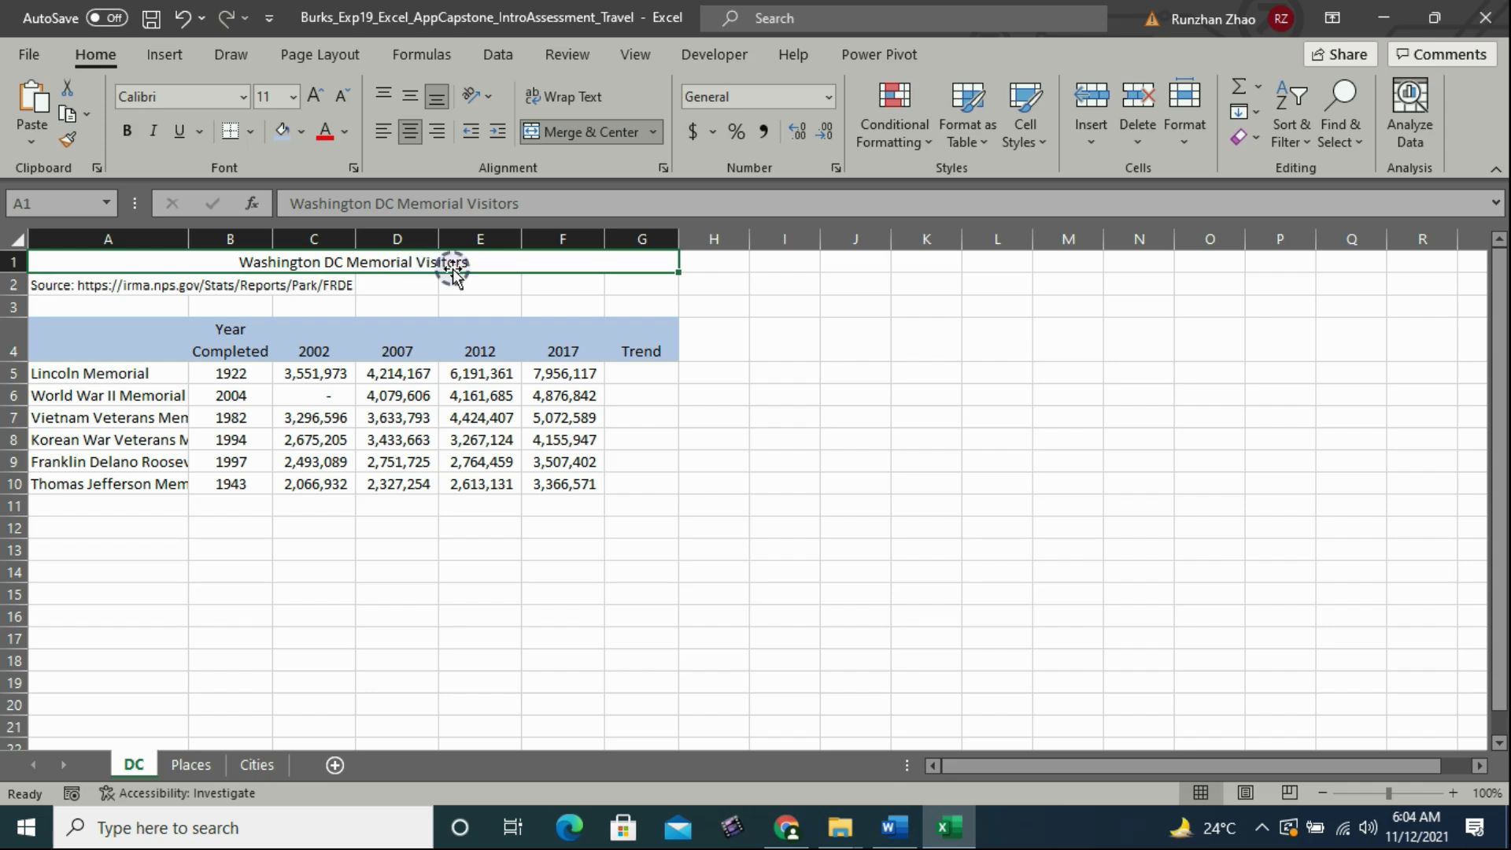
Step: Apply the Accent5 cell style and bold to the merged title, and save the workbook
left_click(1041, 143)
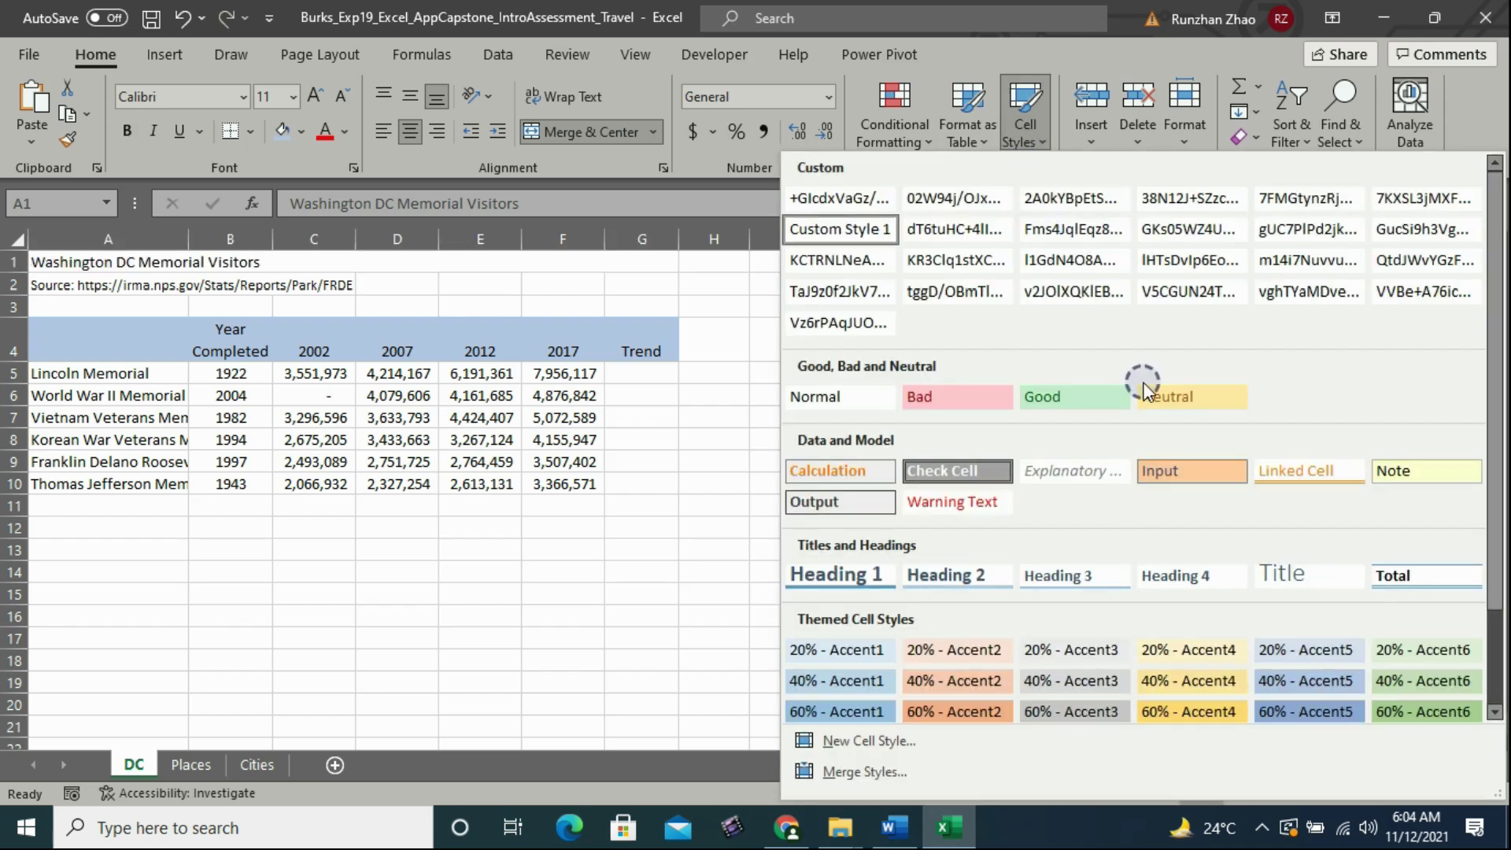
scroll(1499, 472, "down", 3)
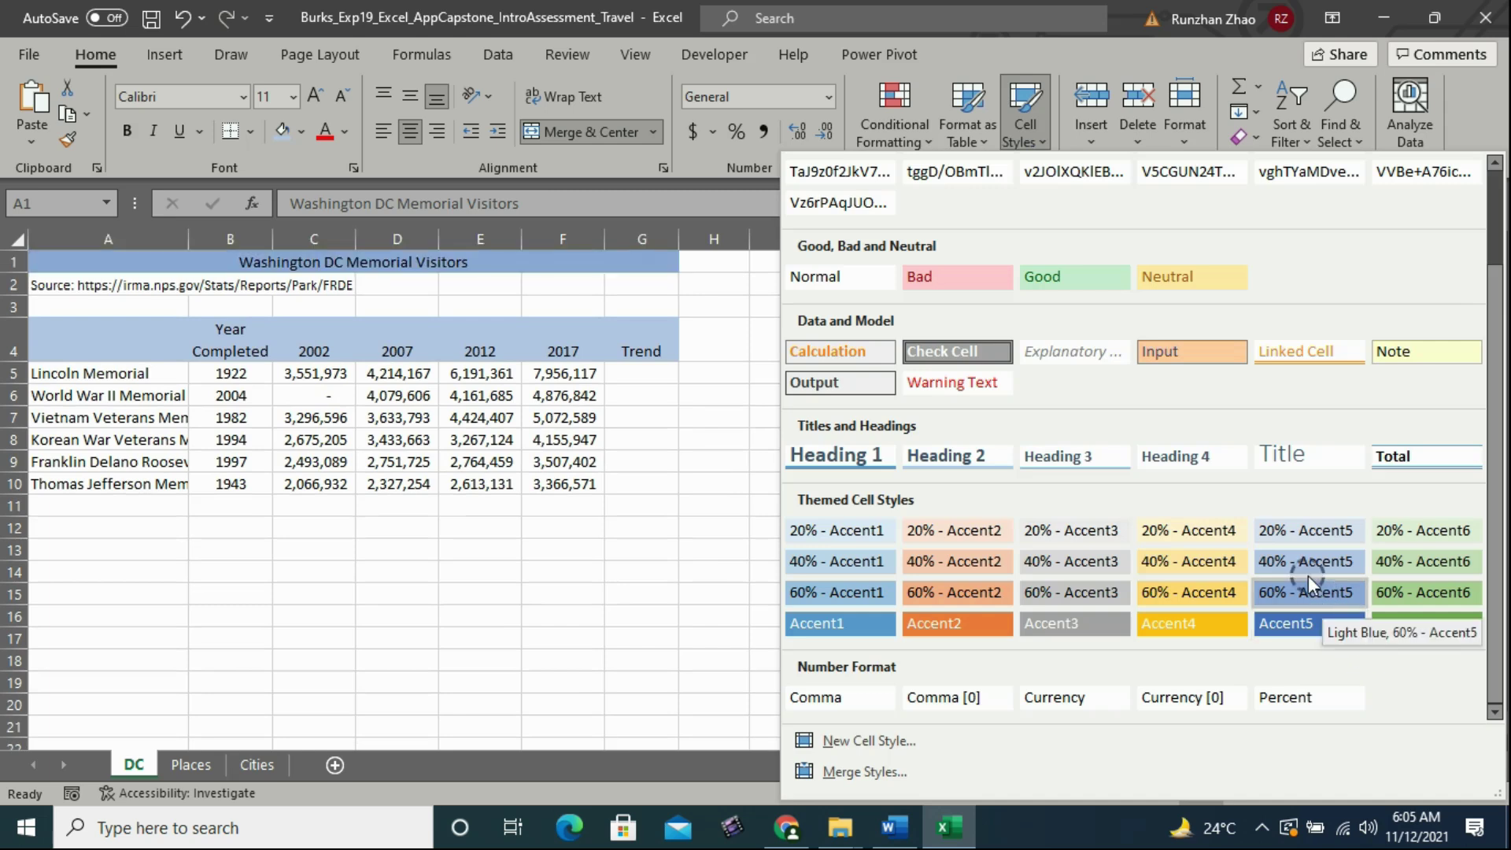
left_click(1295, 622)
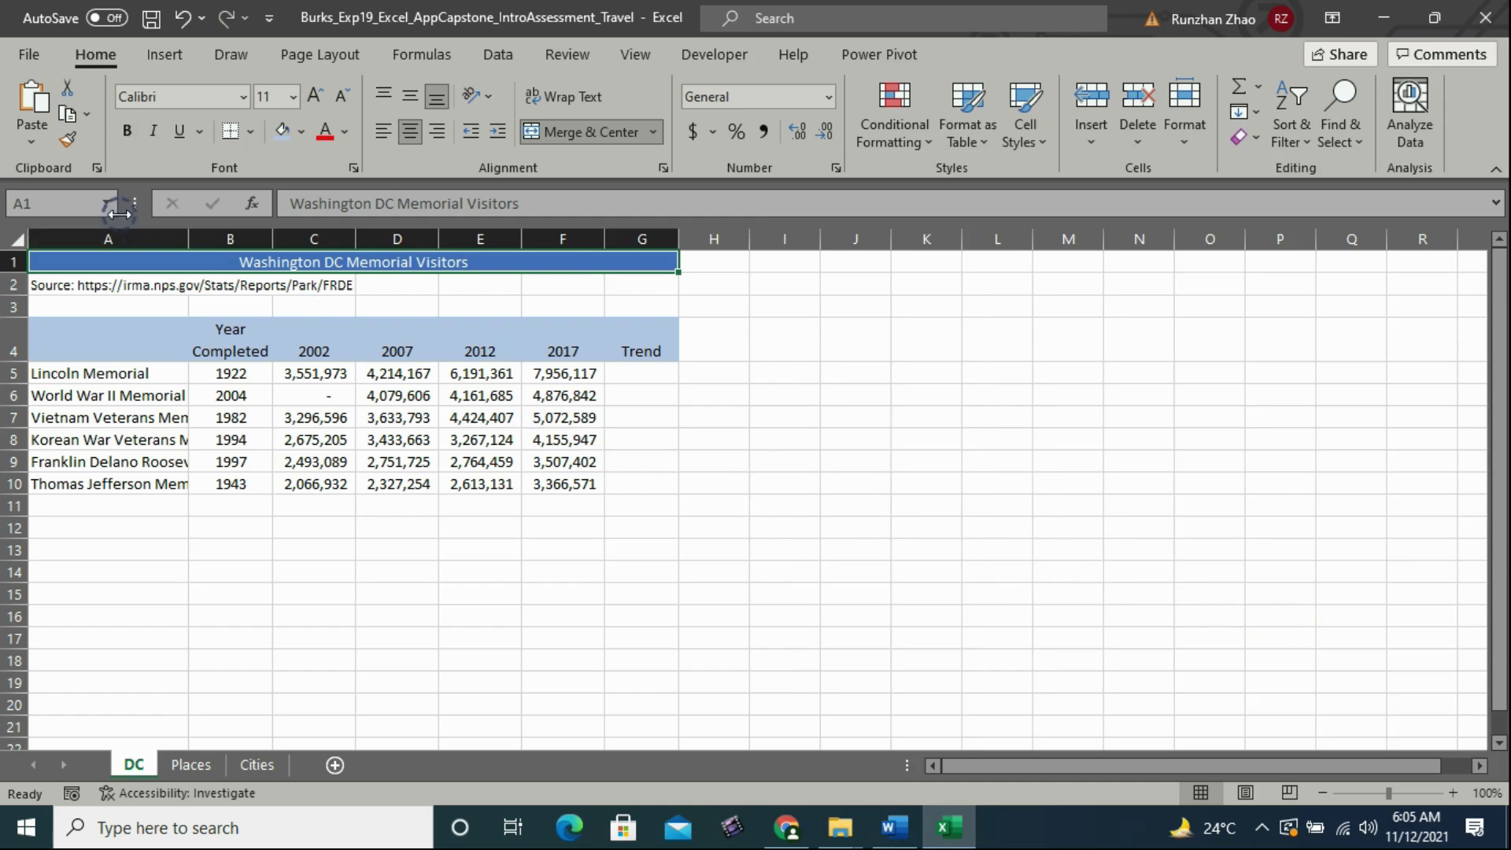
left_click(123, 132)
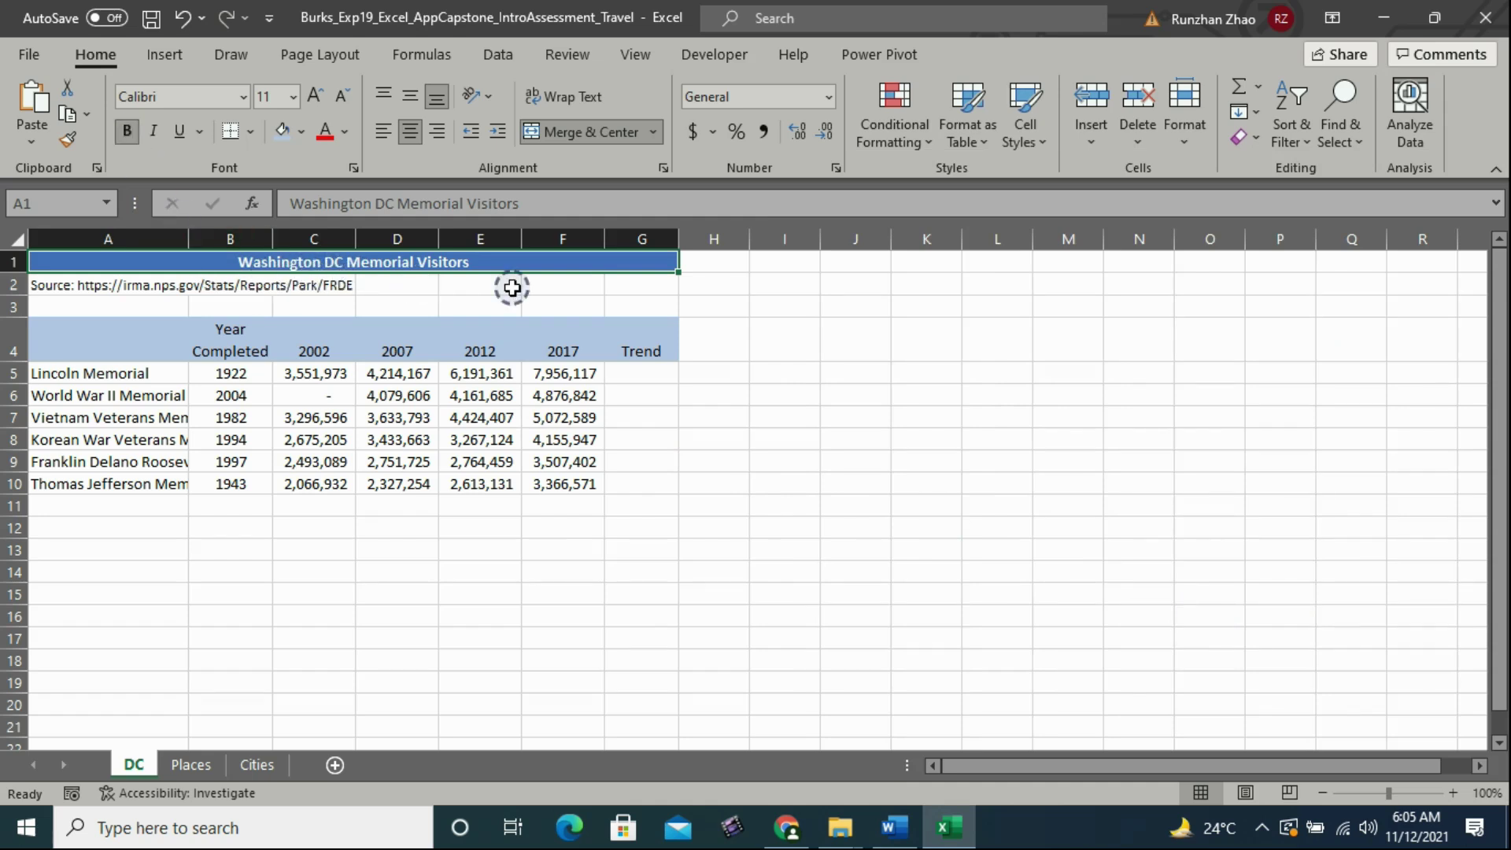
left_click(804, 417)
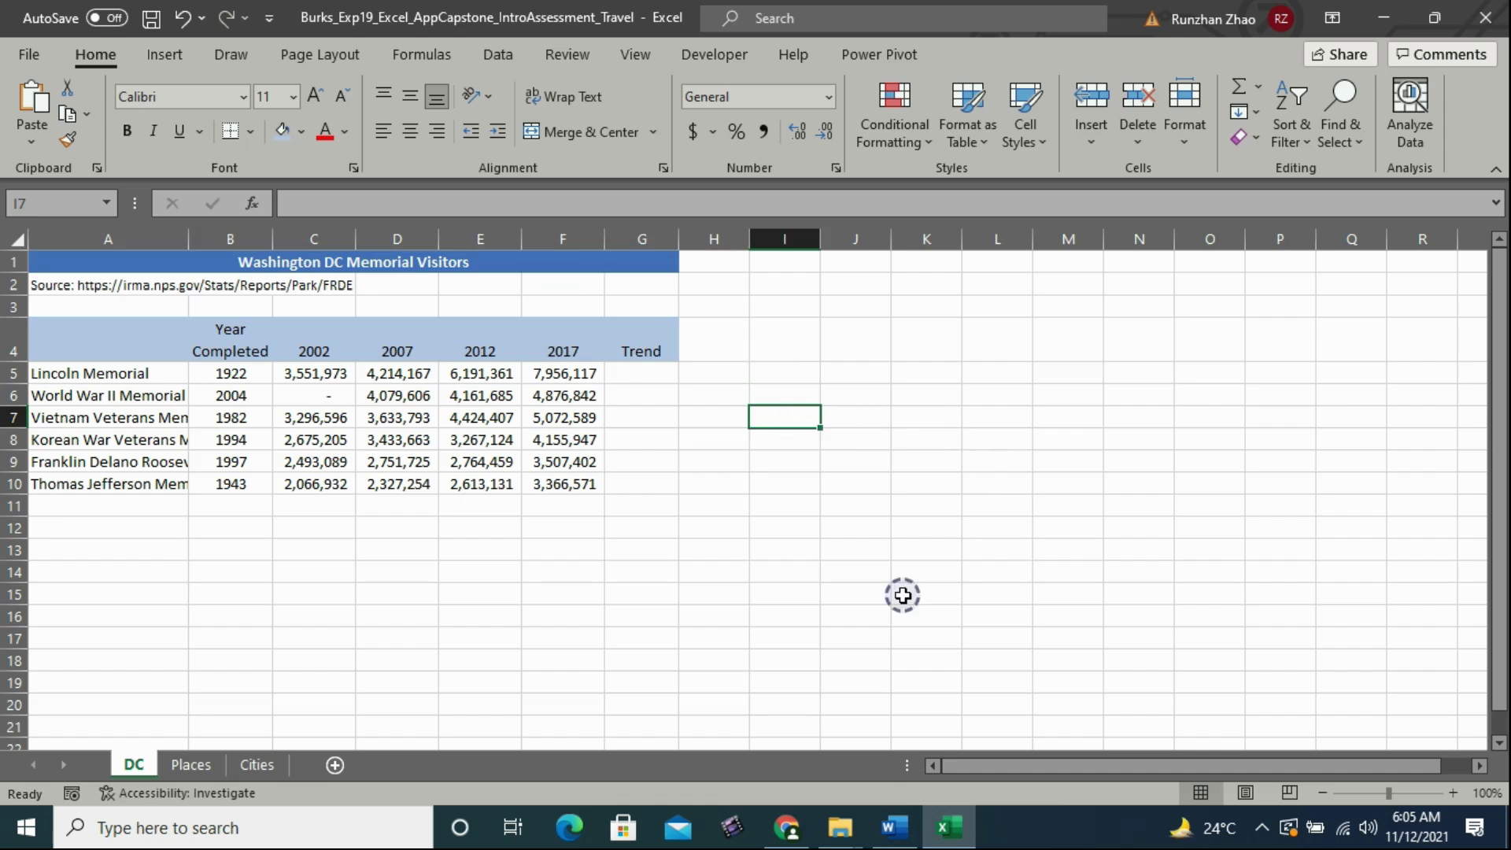
left_click(149, 21)
Step: Consult instruction 5 in Word, and in Excel widen column A of the DC sheet to 34
left_click(894, 826)
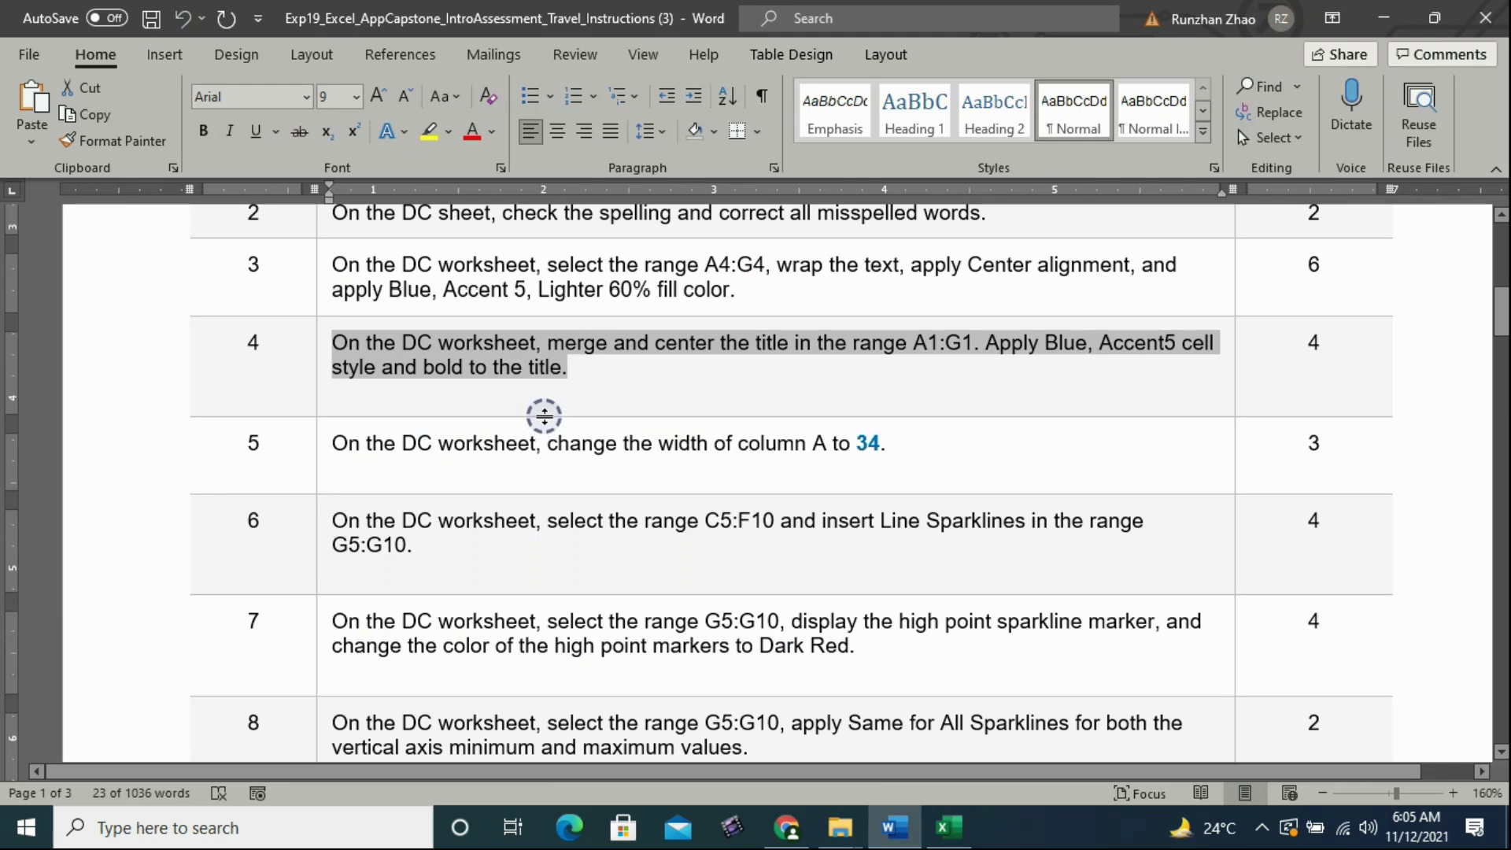
scroll(347, 343, "down", 1)
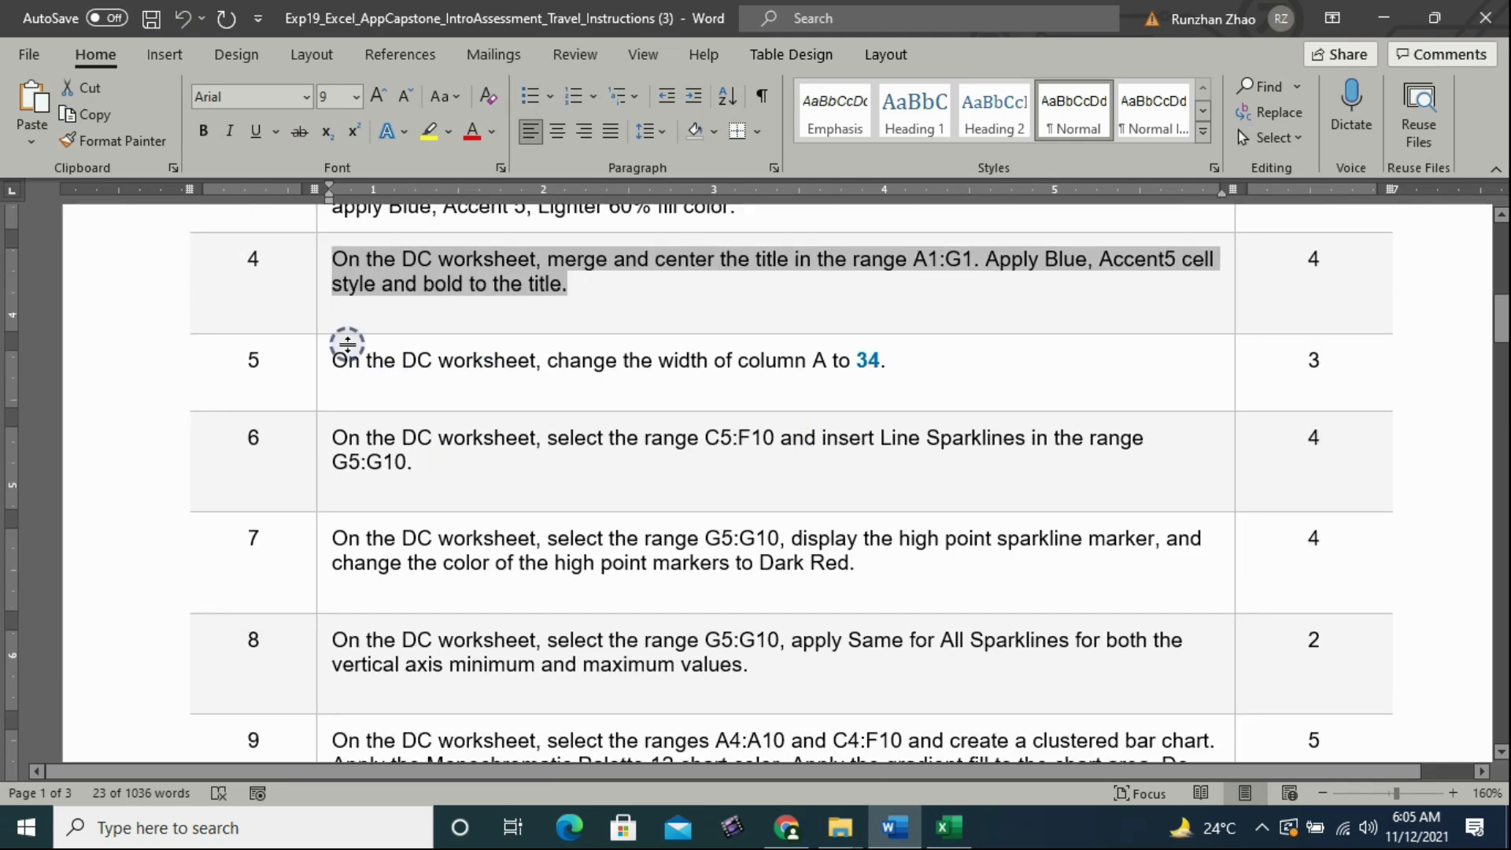
left_click_drag(336, 363, 844, 391)
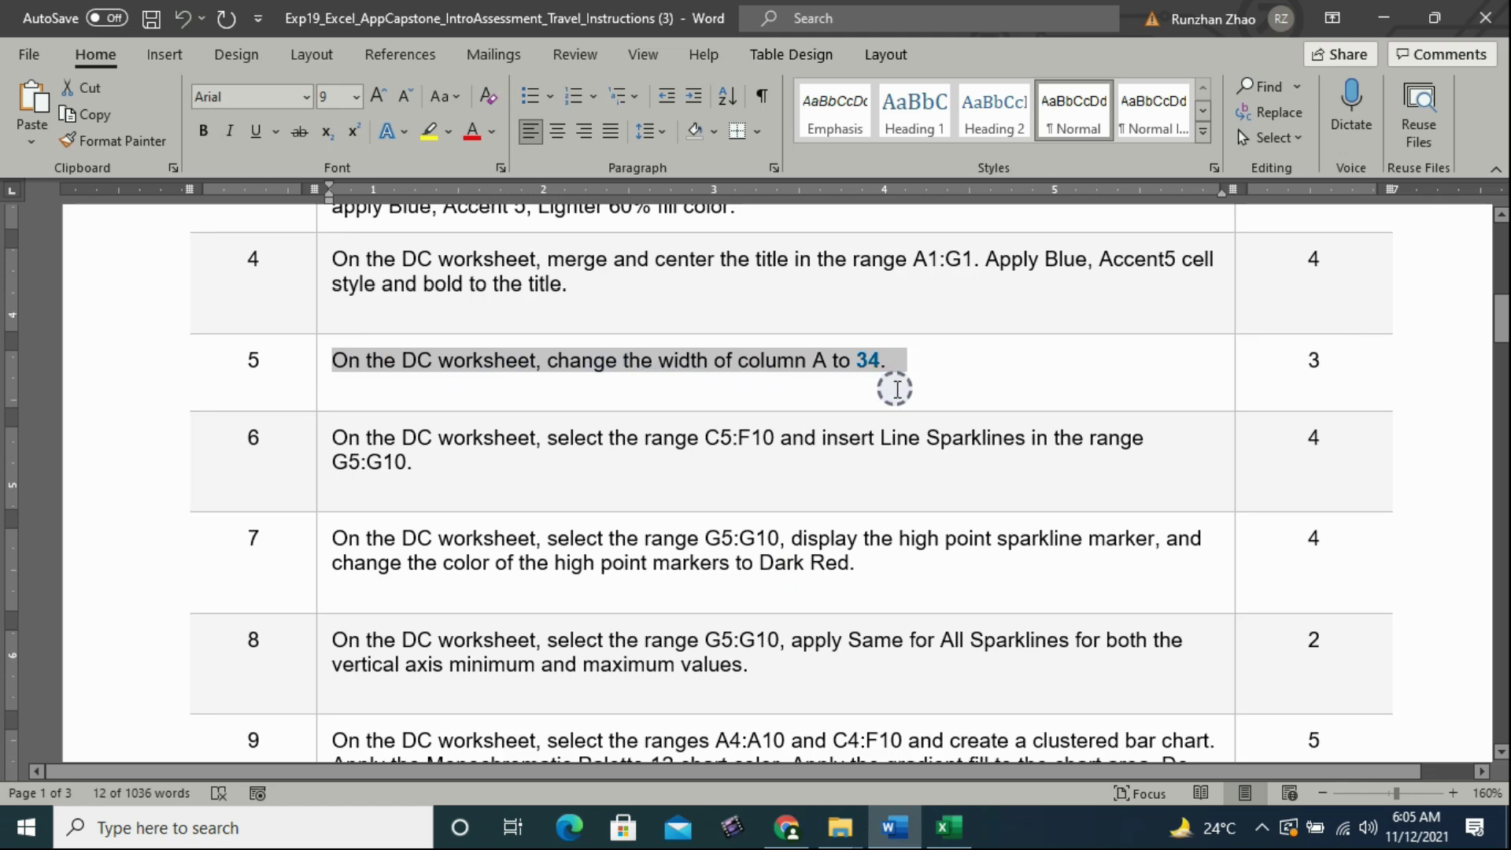
left_click(950, 828)
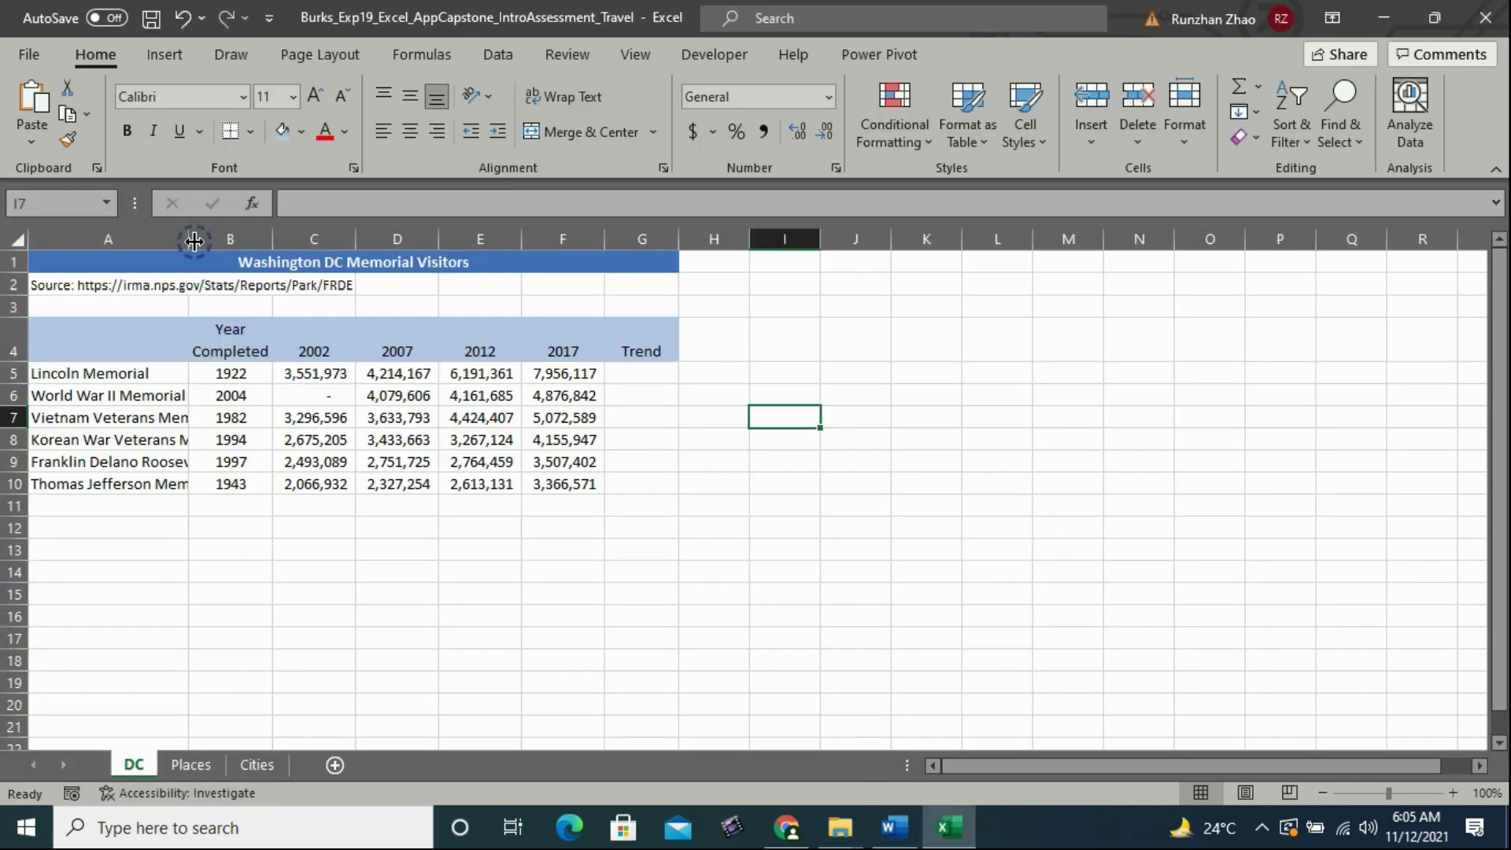
left_click_drag(189, 237, 298, 247)
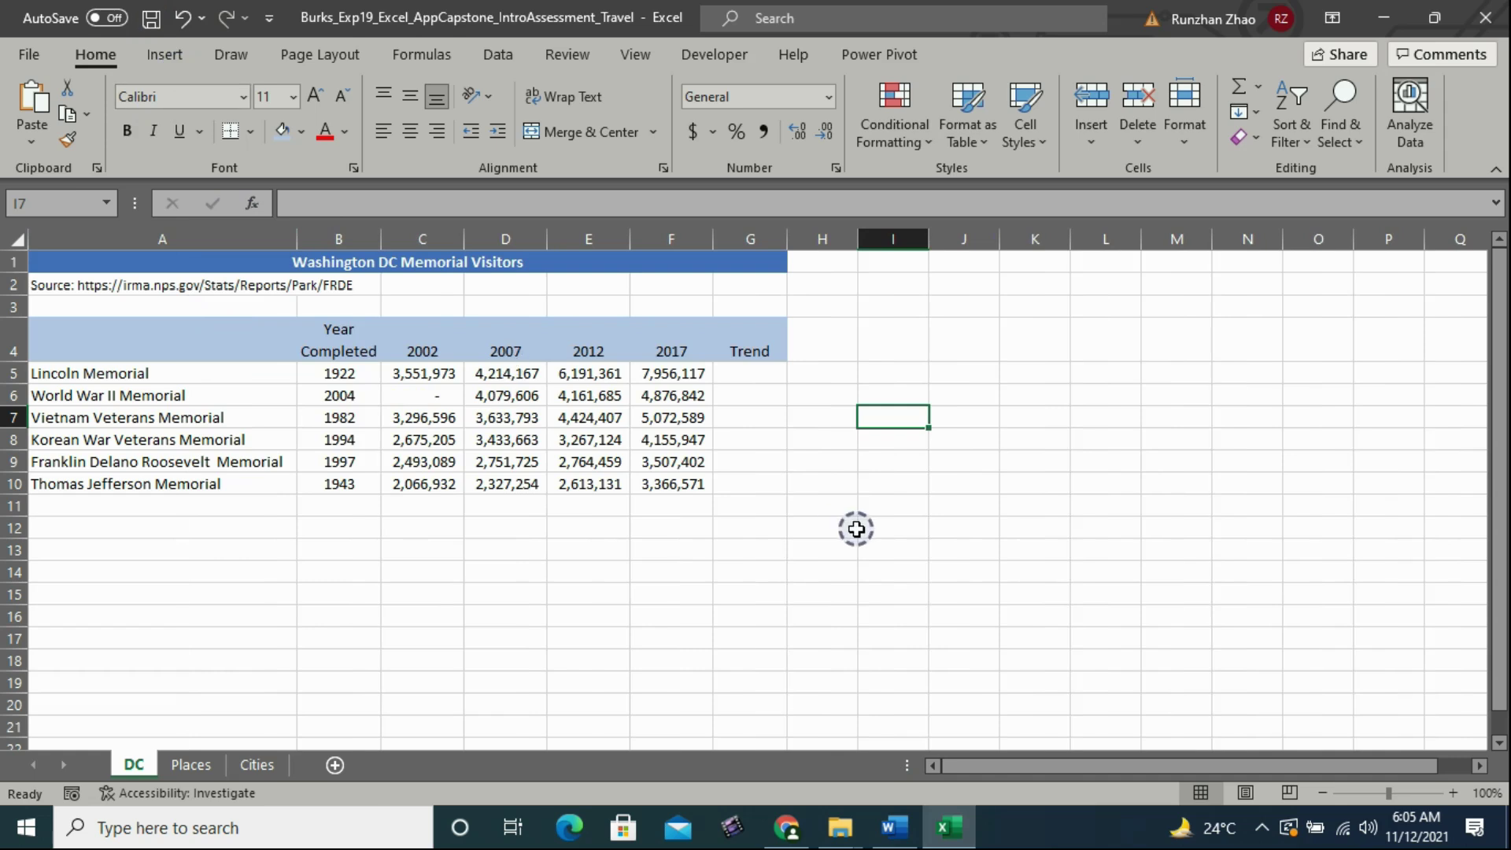
left_click(881, 529)
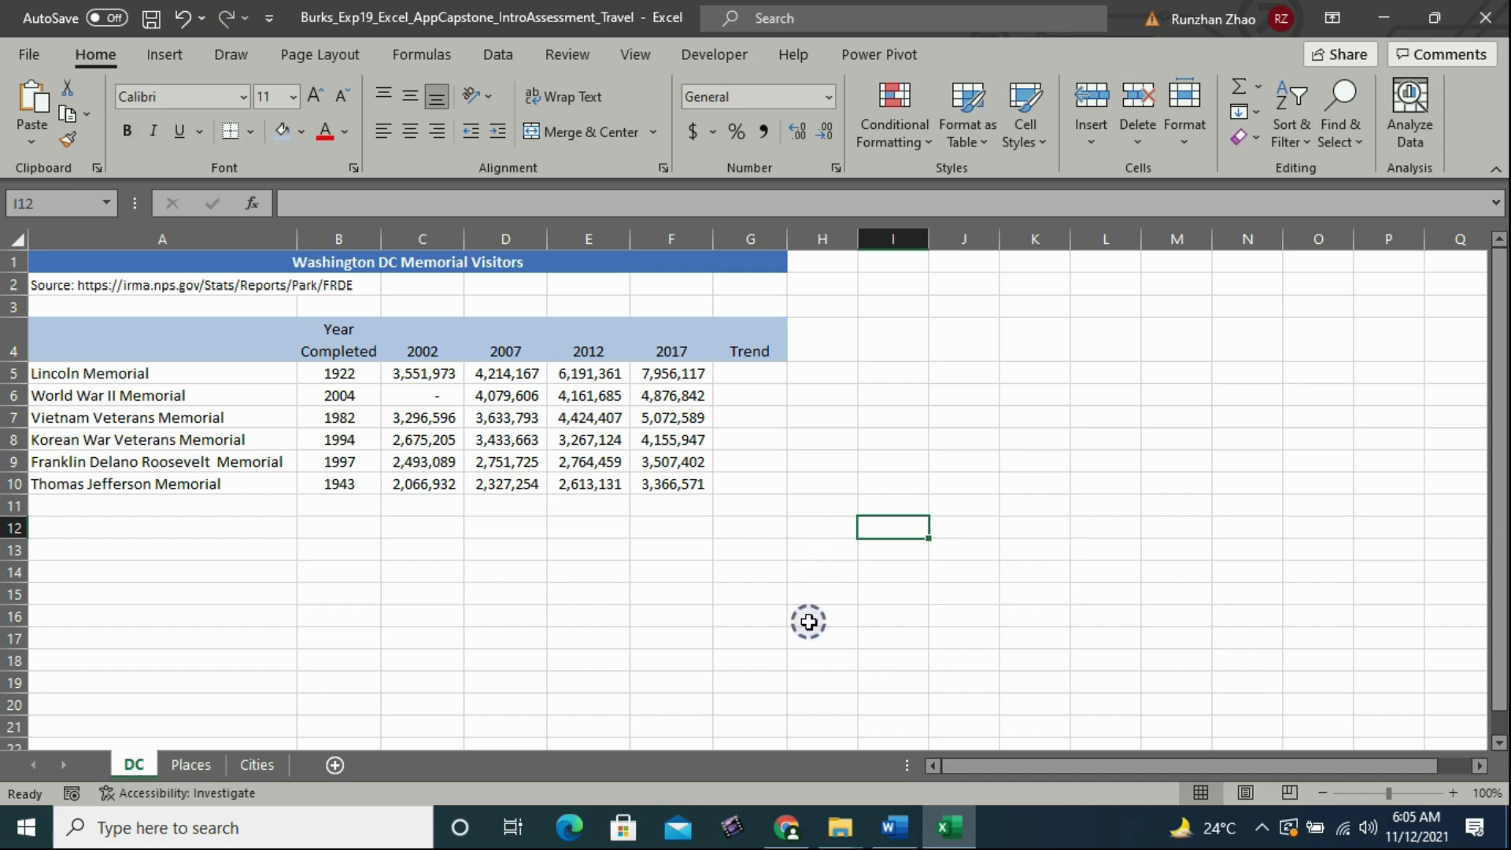
Step: Consult instruction 6 in Word, and in Excel insert Line sparklines in G5:G10 from the data range C5:F10 on the DC sheet
left_click(894, 828)
scroll(351, 366, "down", 2)
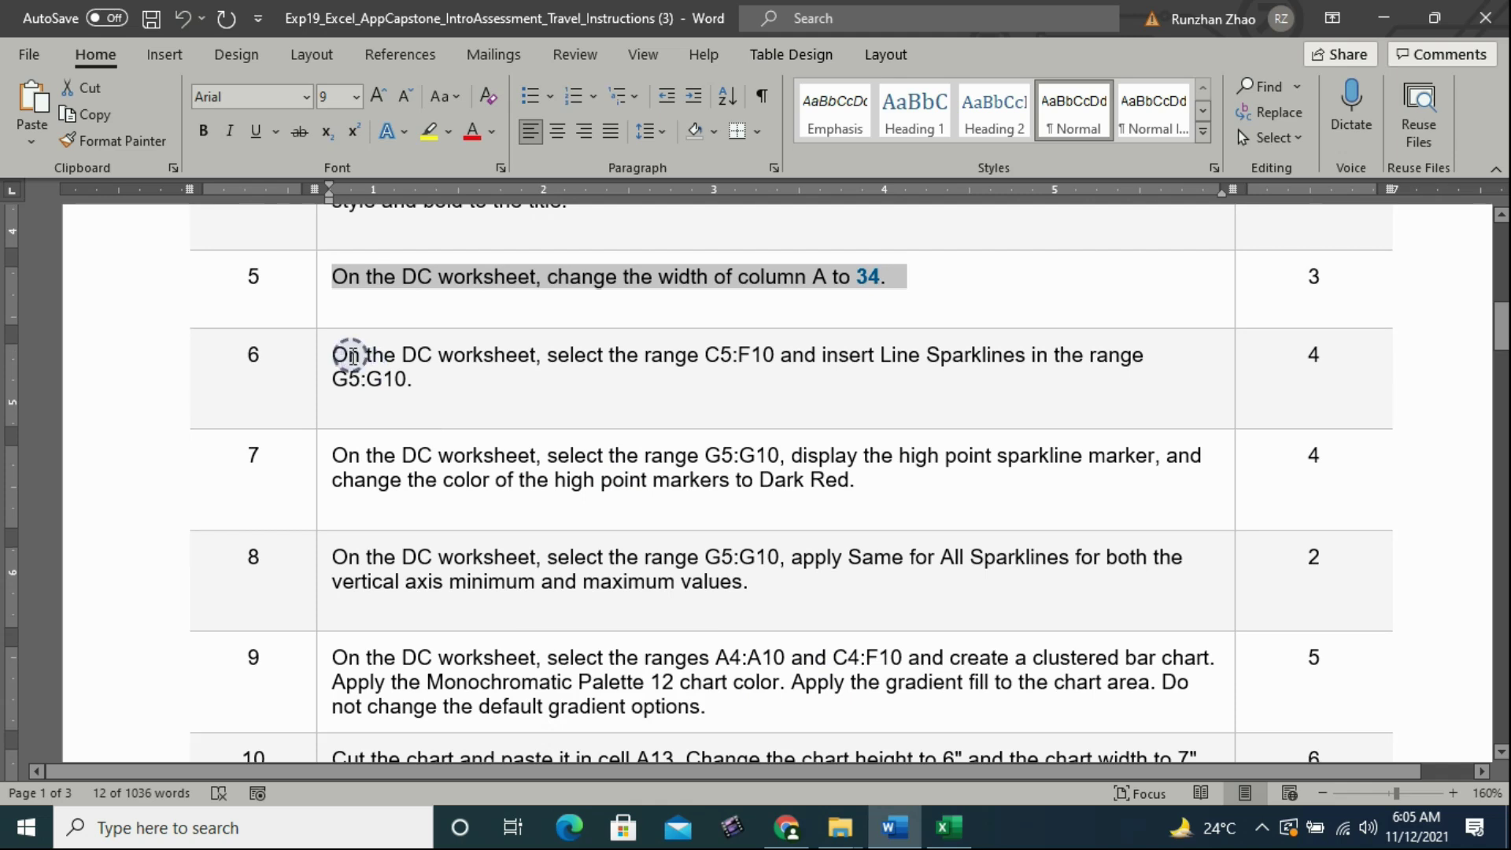
left_click(327, 351)
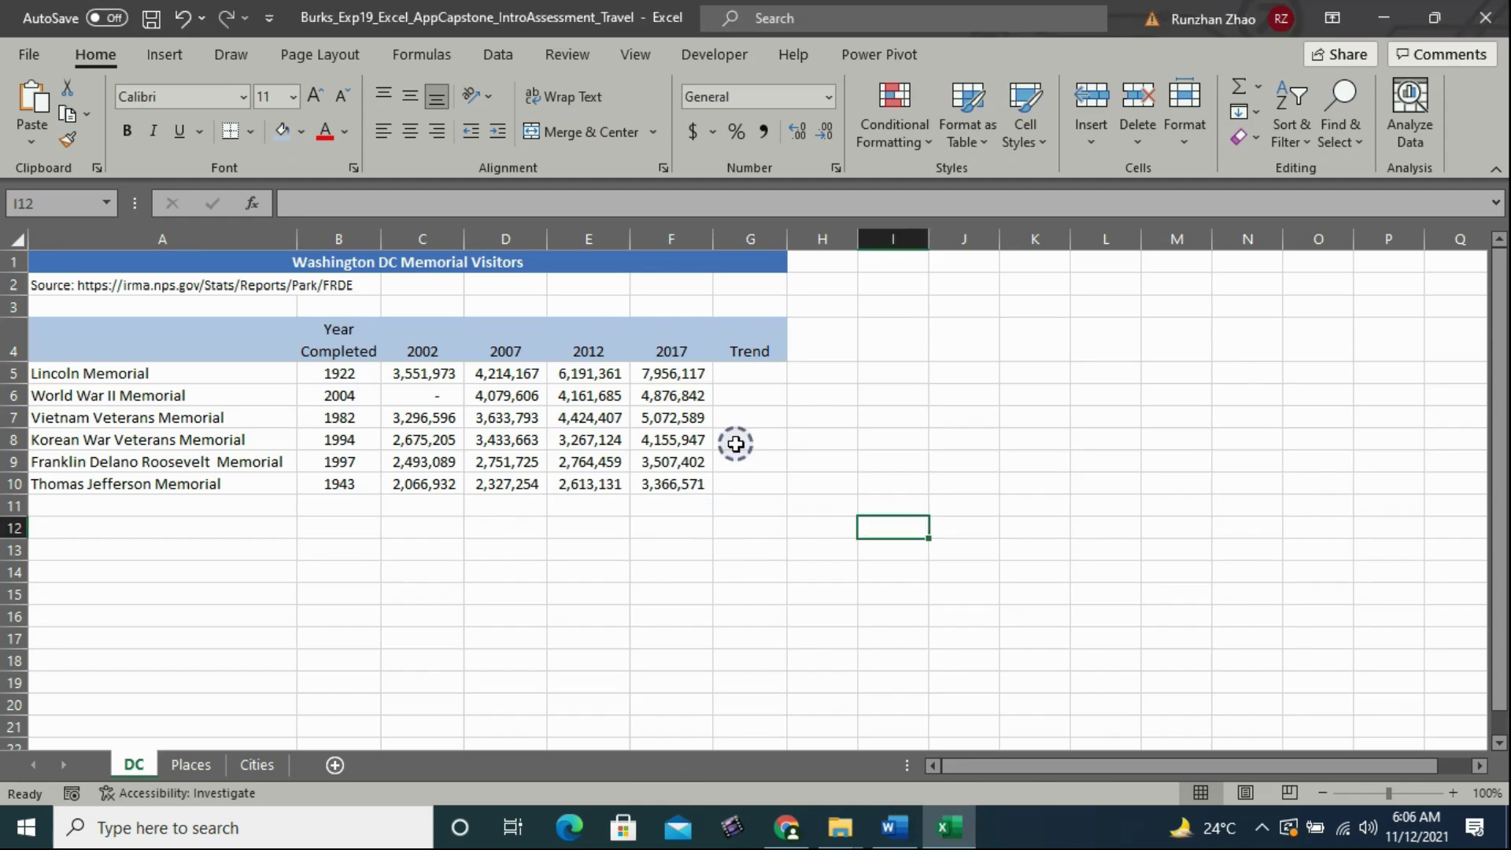
left_click(760, 382)
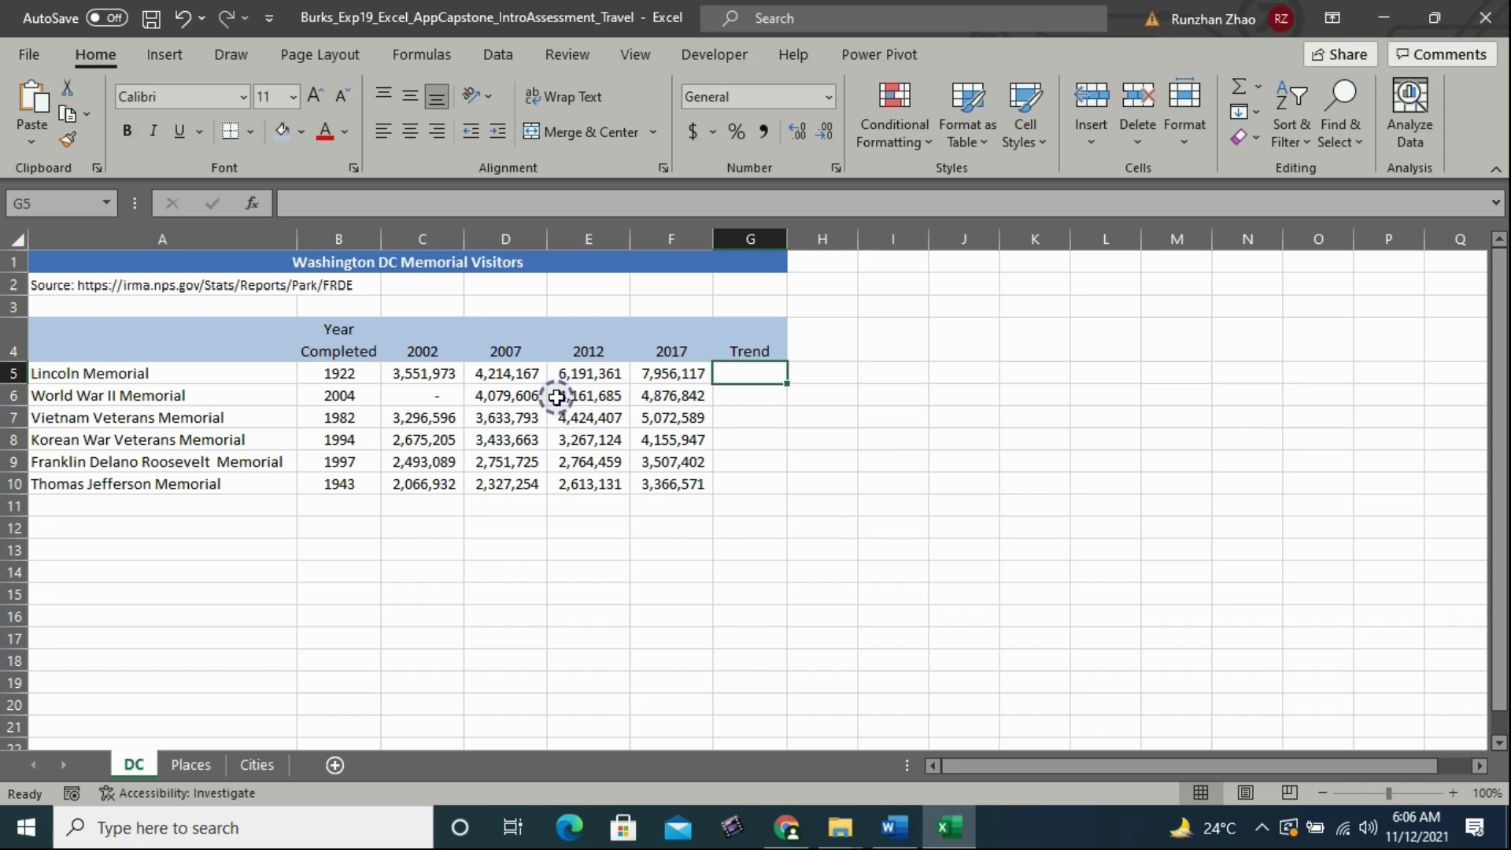
left_click(417, 373)
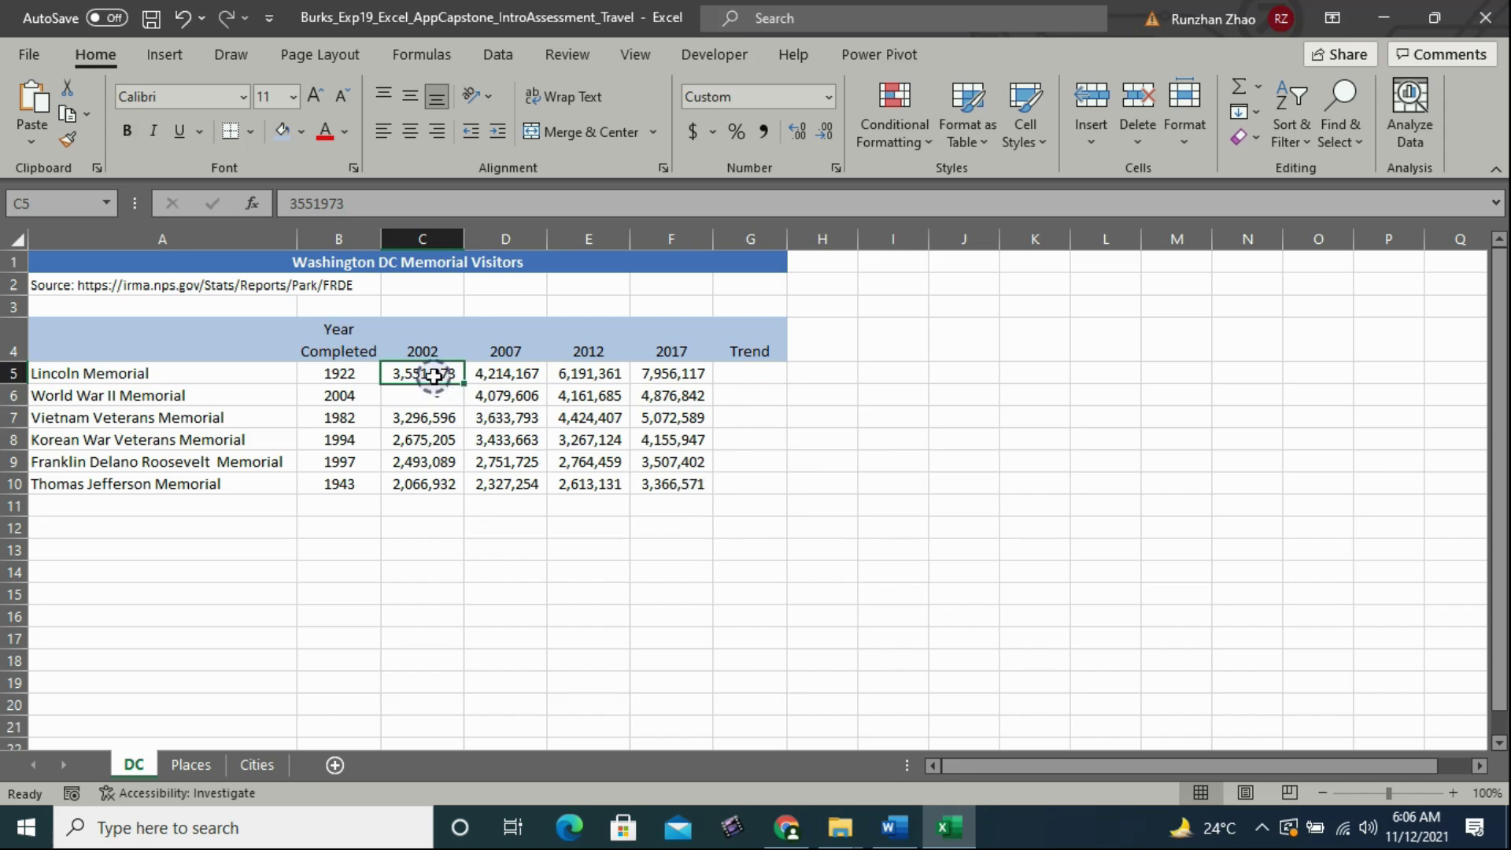
left_click_drag(434, 376, 666, 482)
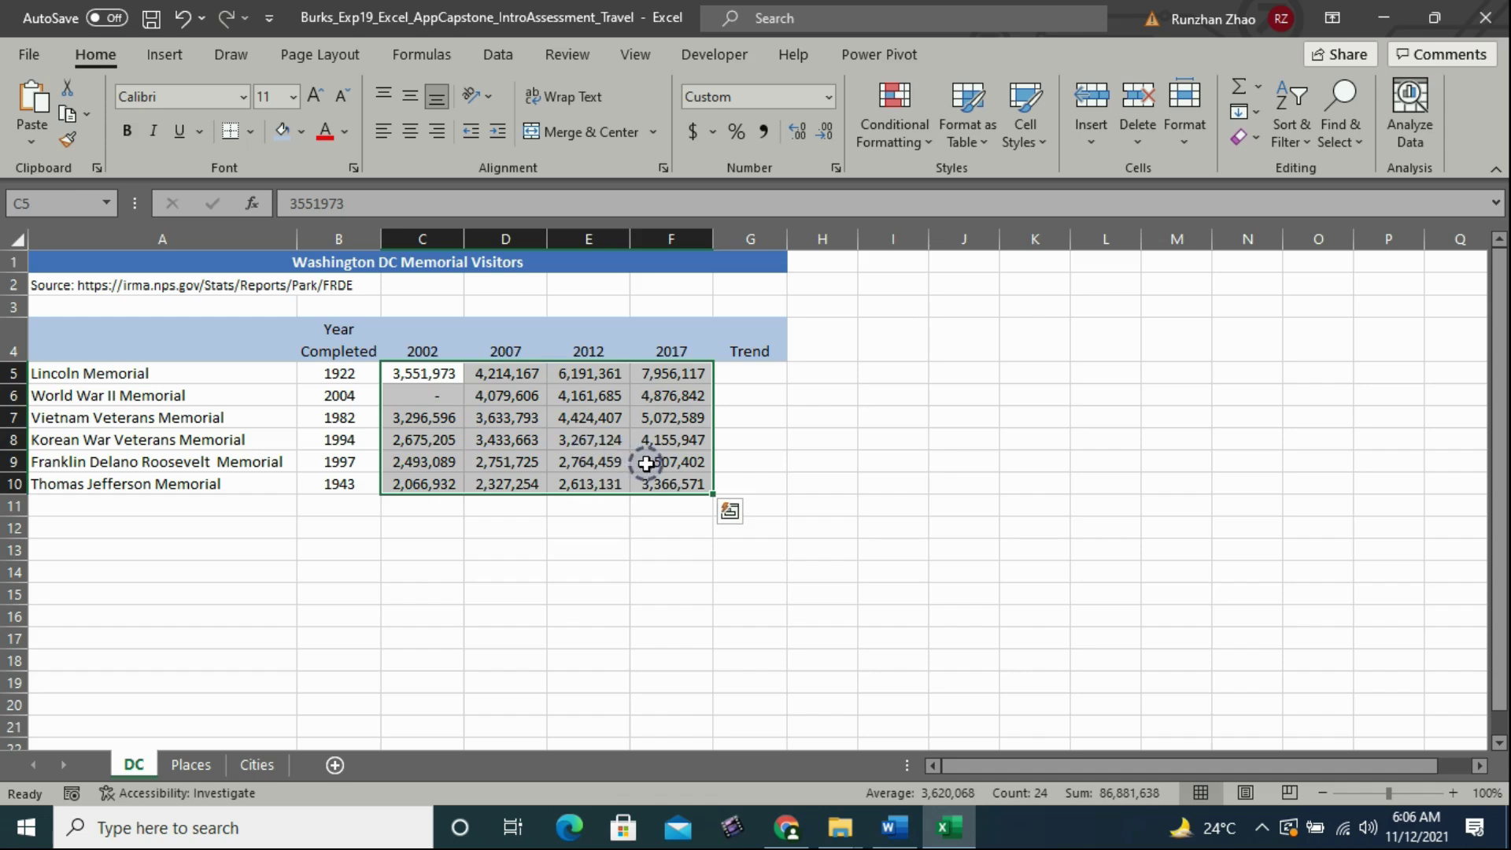
left_click(168, 55)
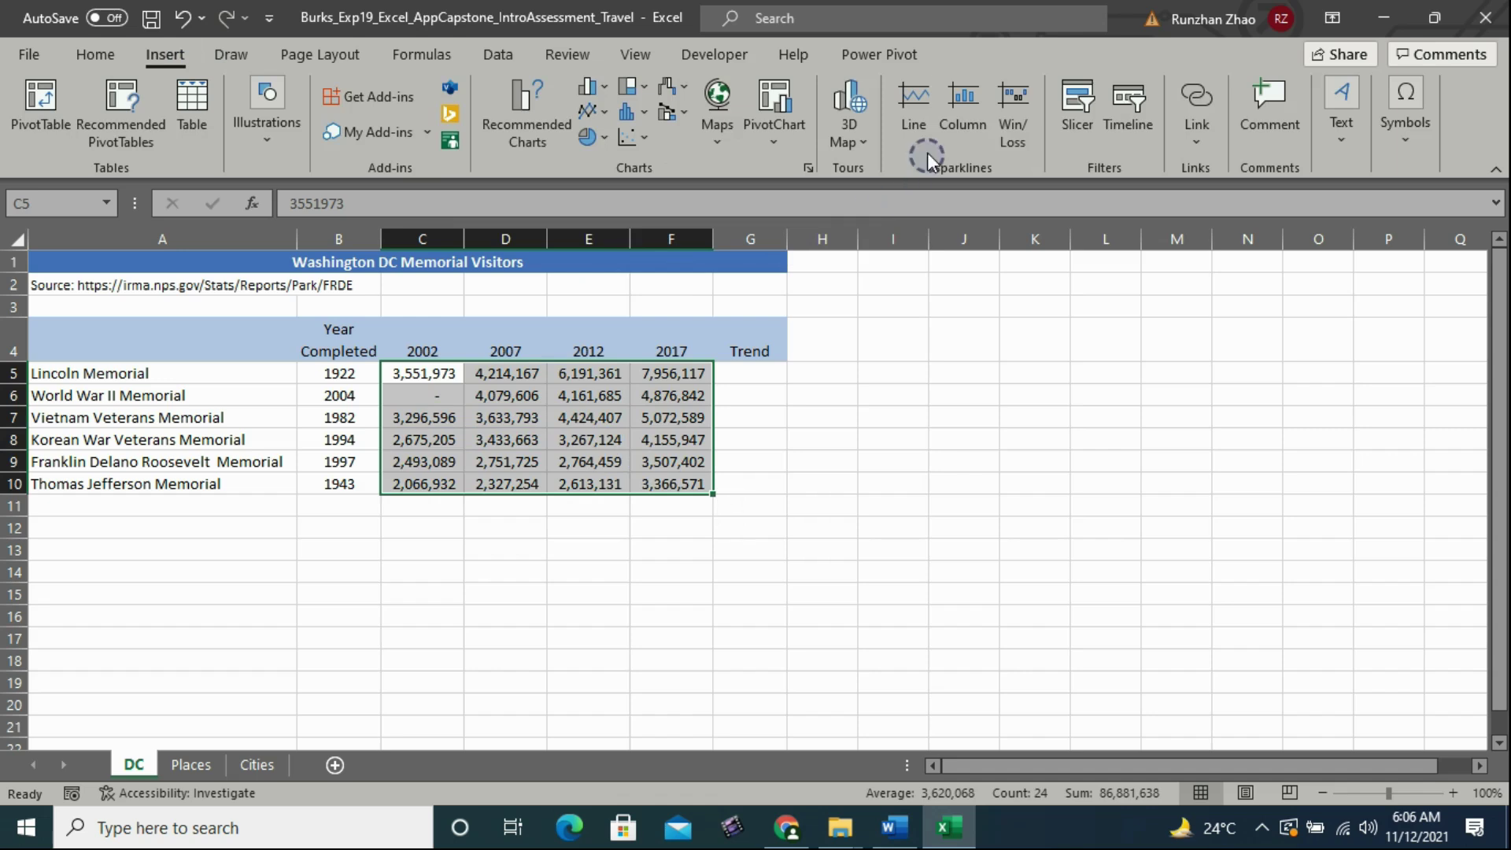
left_click(908, 107)
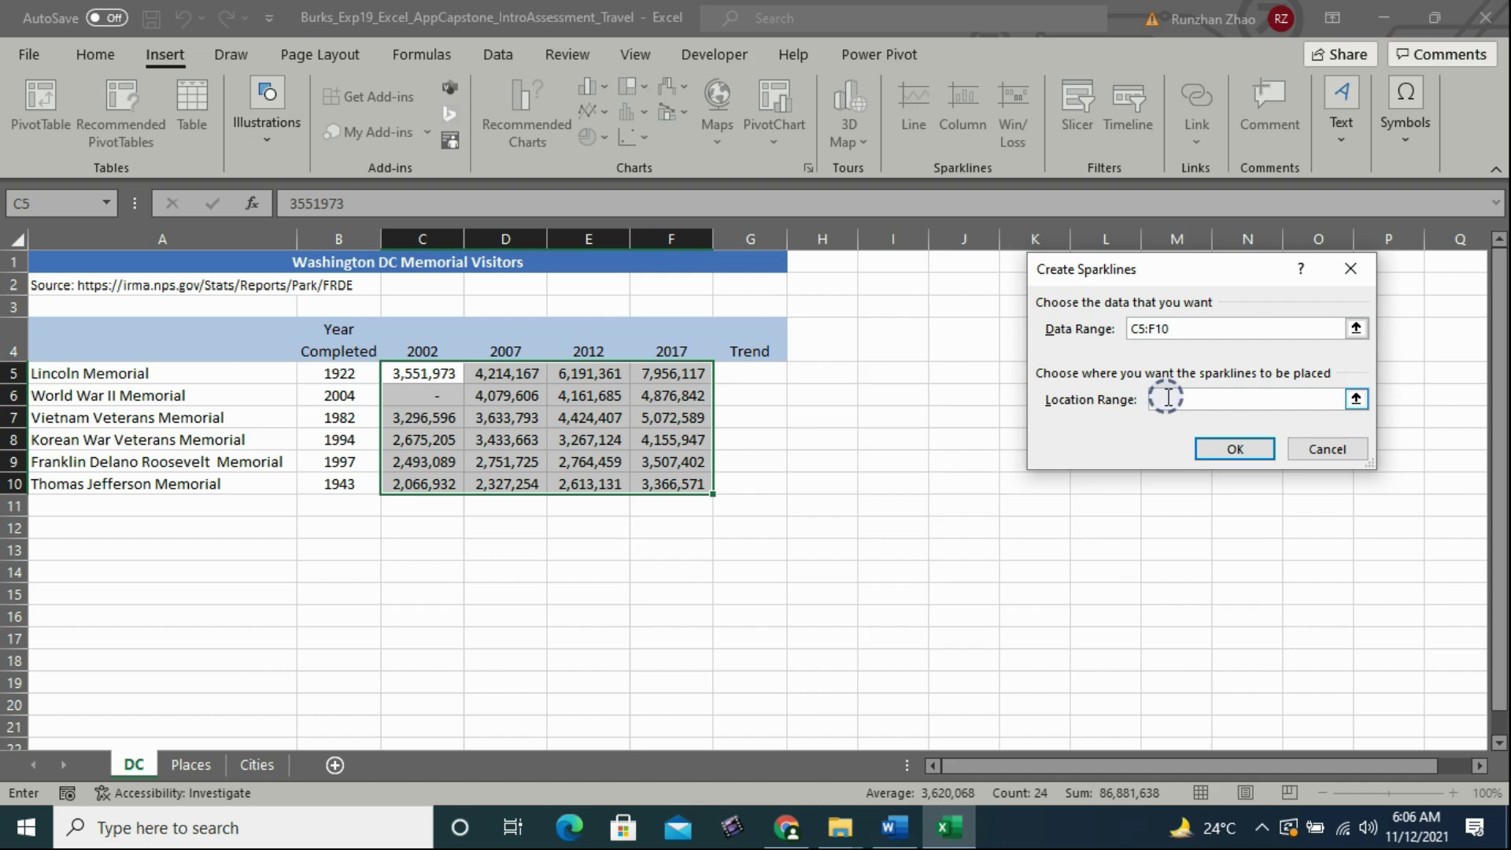
left_click_drag(756, 371, 757, 490)
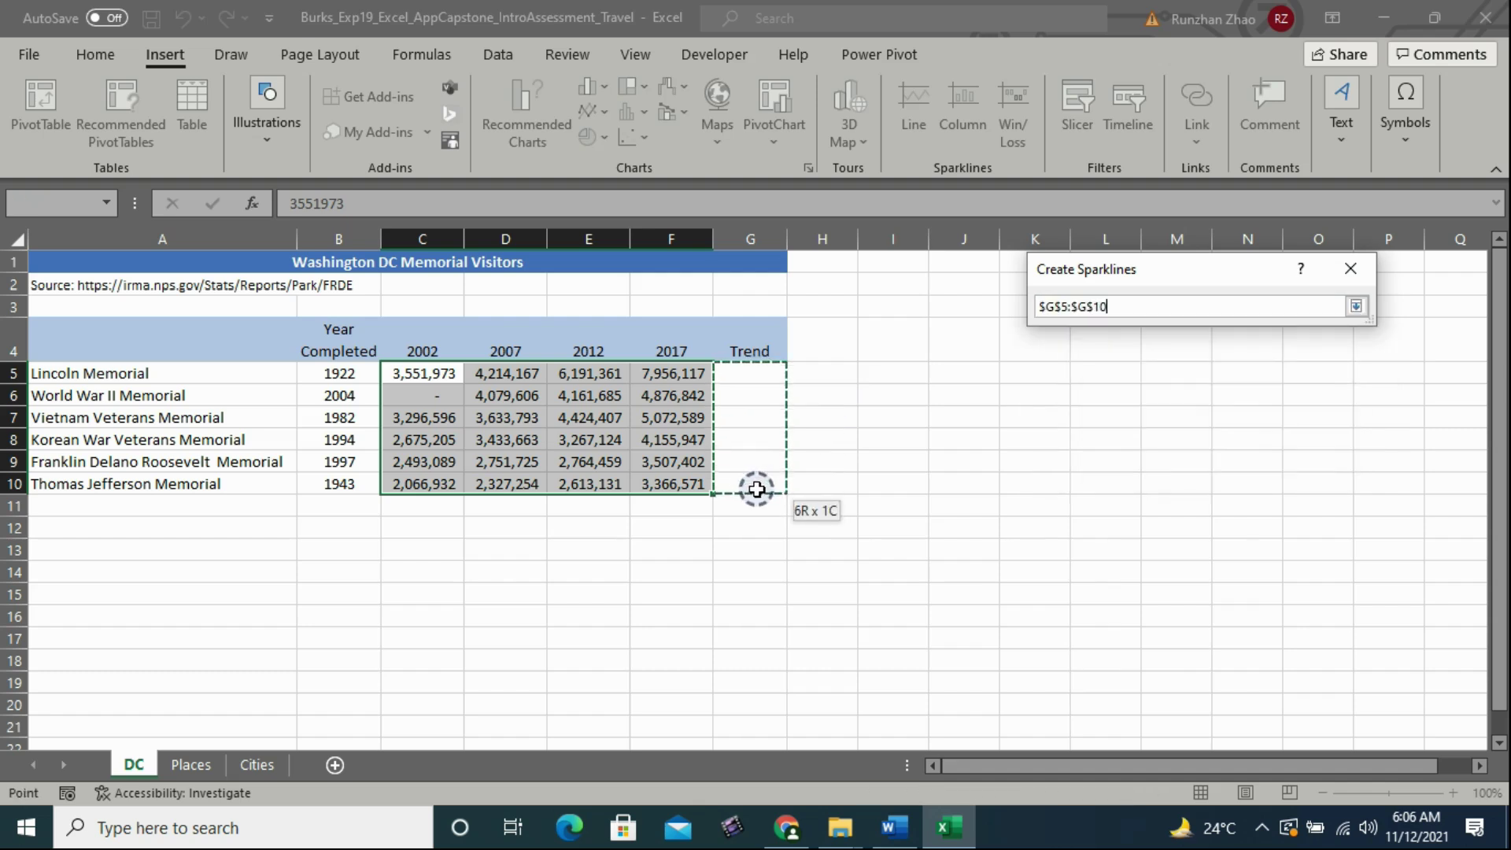
left_click(1217, 452)
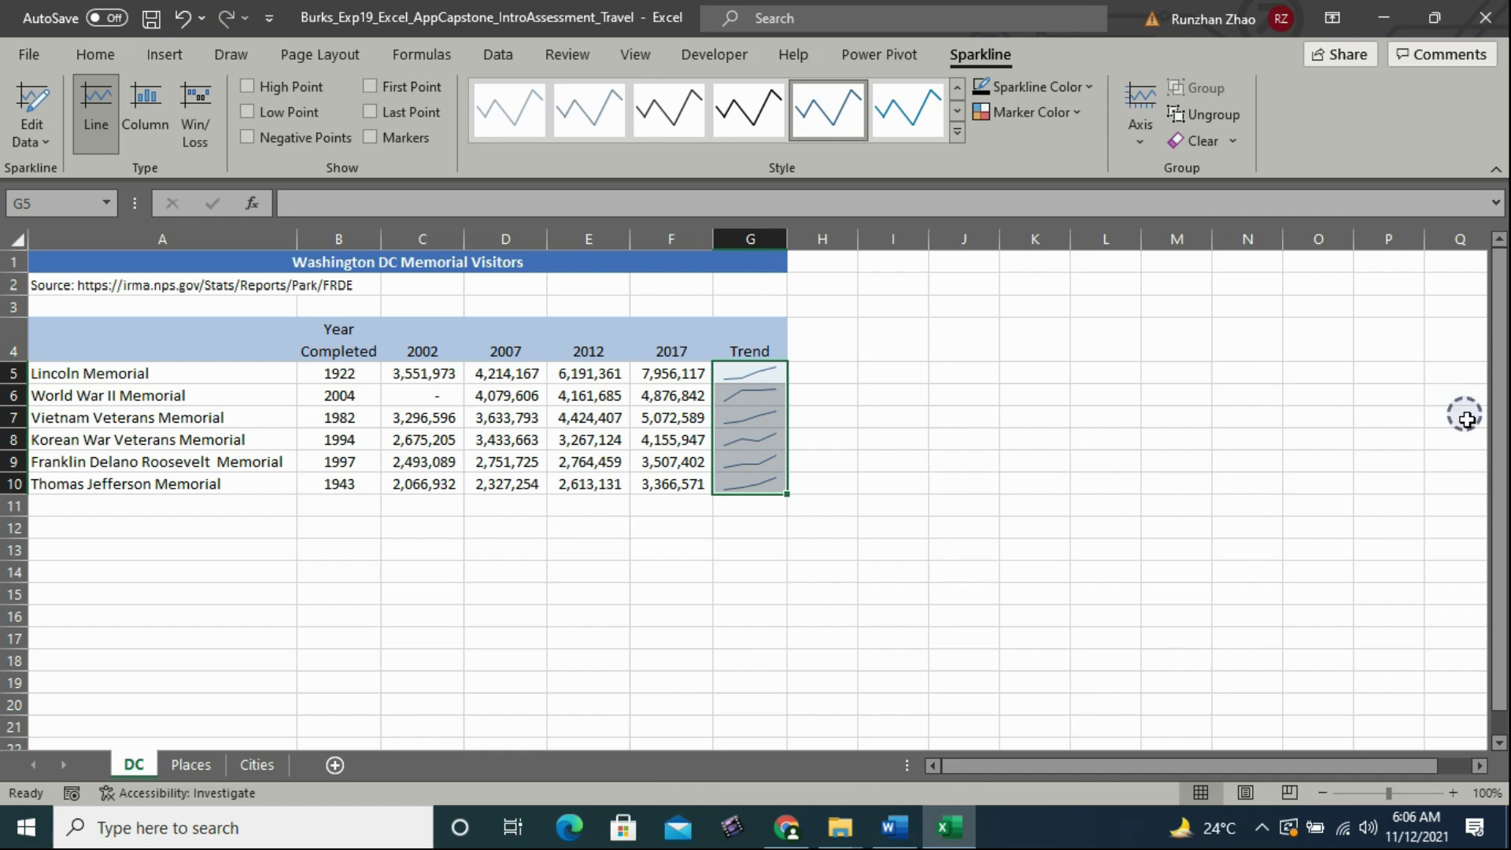
Step: Consult instruction 7 in Word, and in Excel display the high point markers on the sparklines in G5:G10
left_click(894, 826)
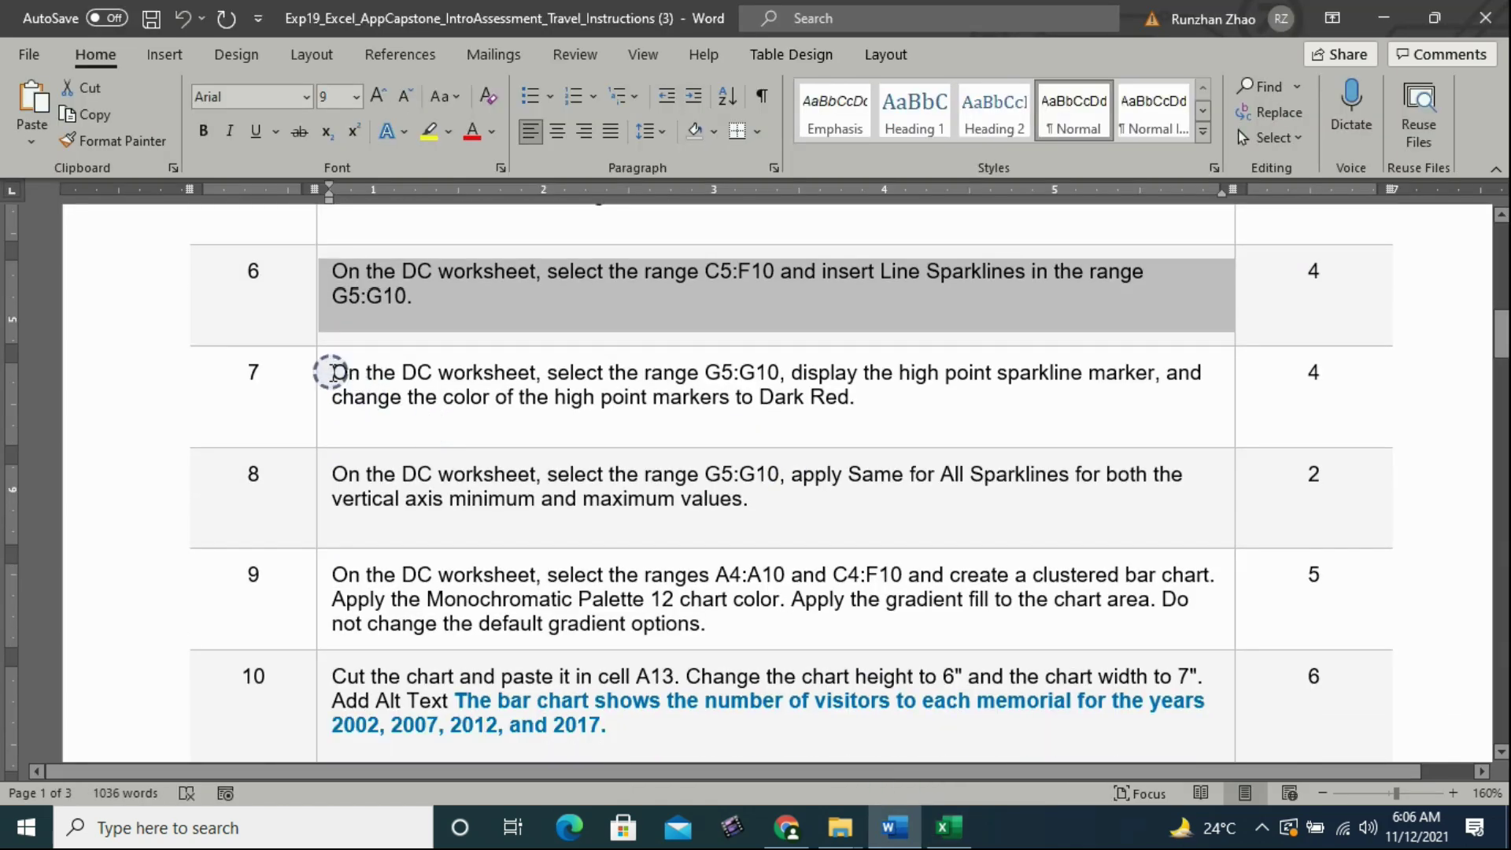
left_click(326, 374)
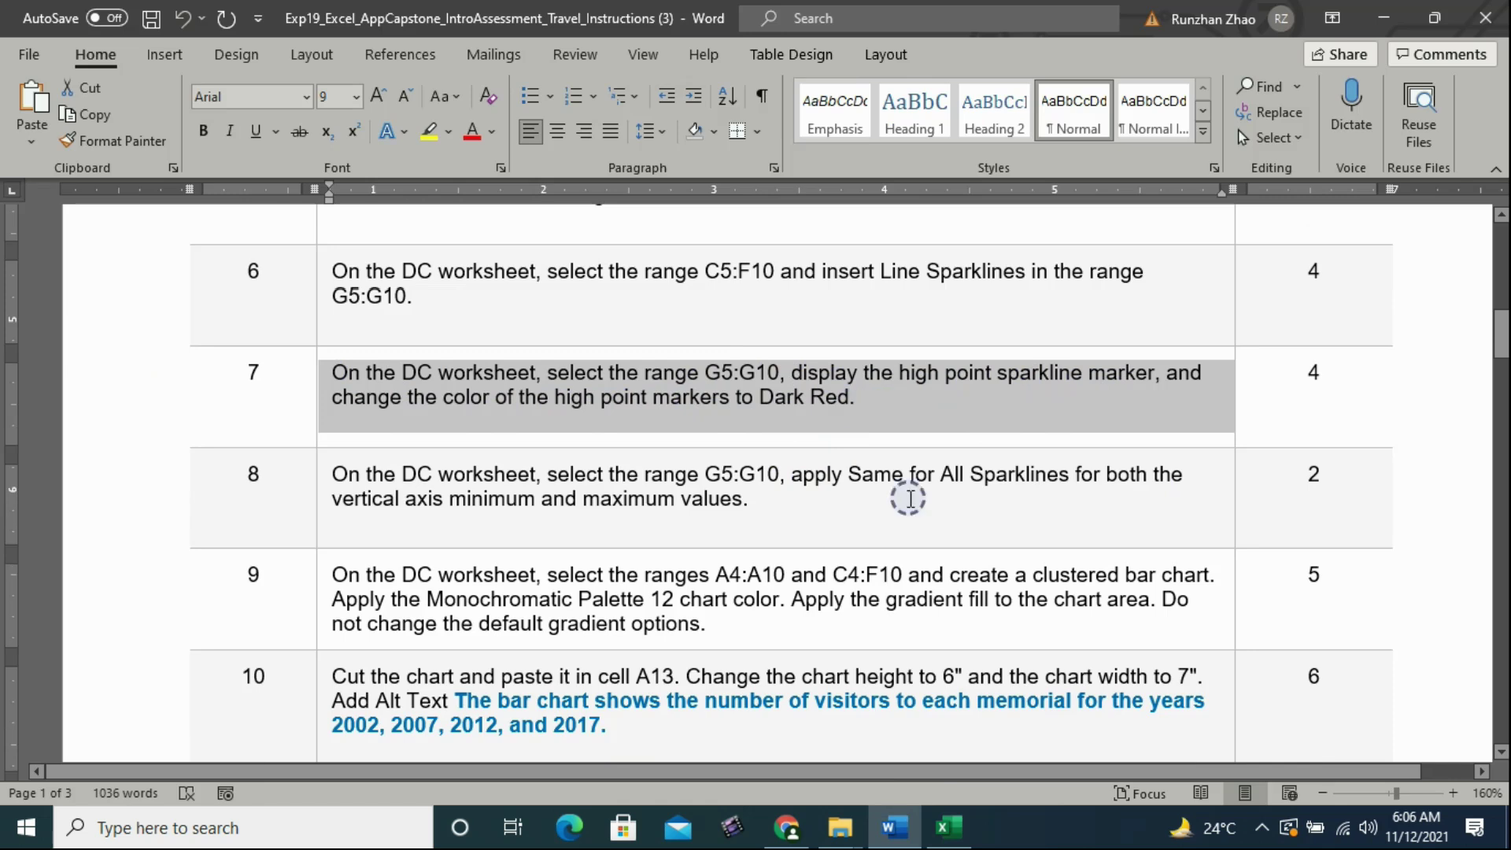
left_click(948, 827)
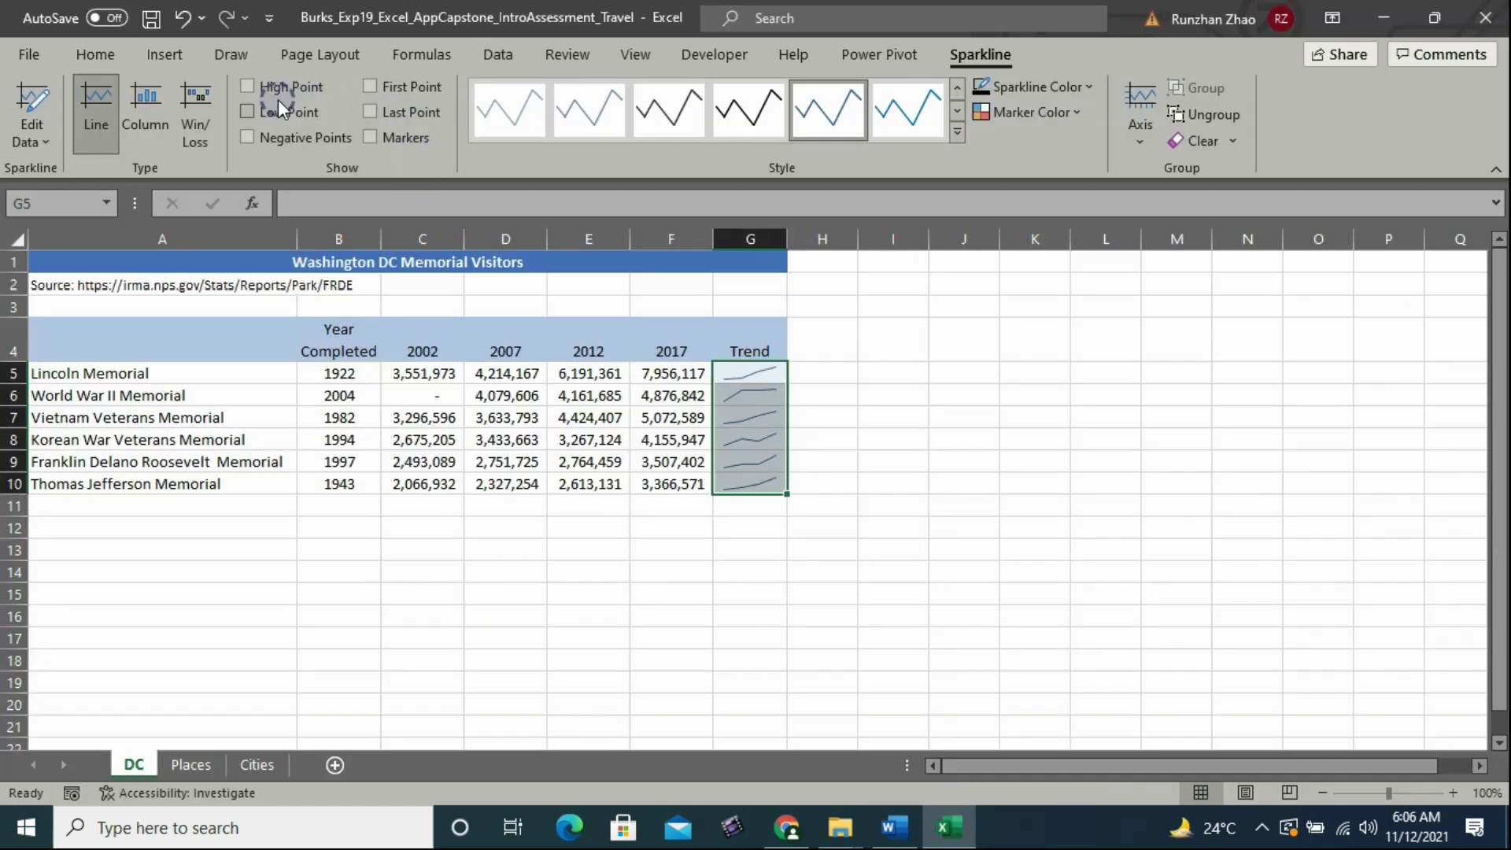
left_click(243, 87)
Step: Change the sparklines' high point marker color to Dark Red and save the workbook
left_click(1083, 114)
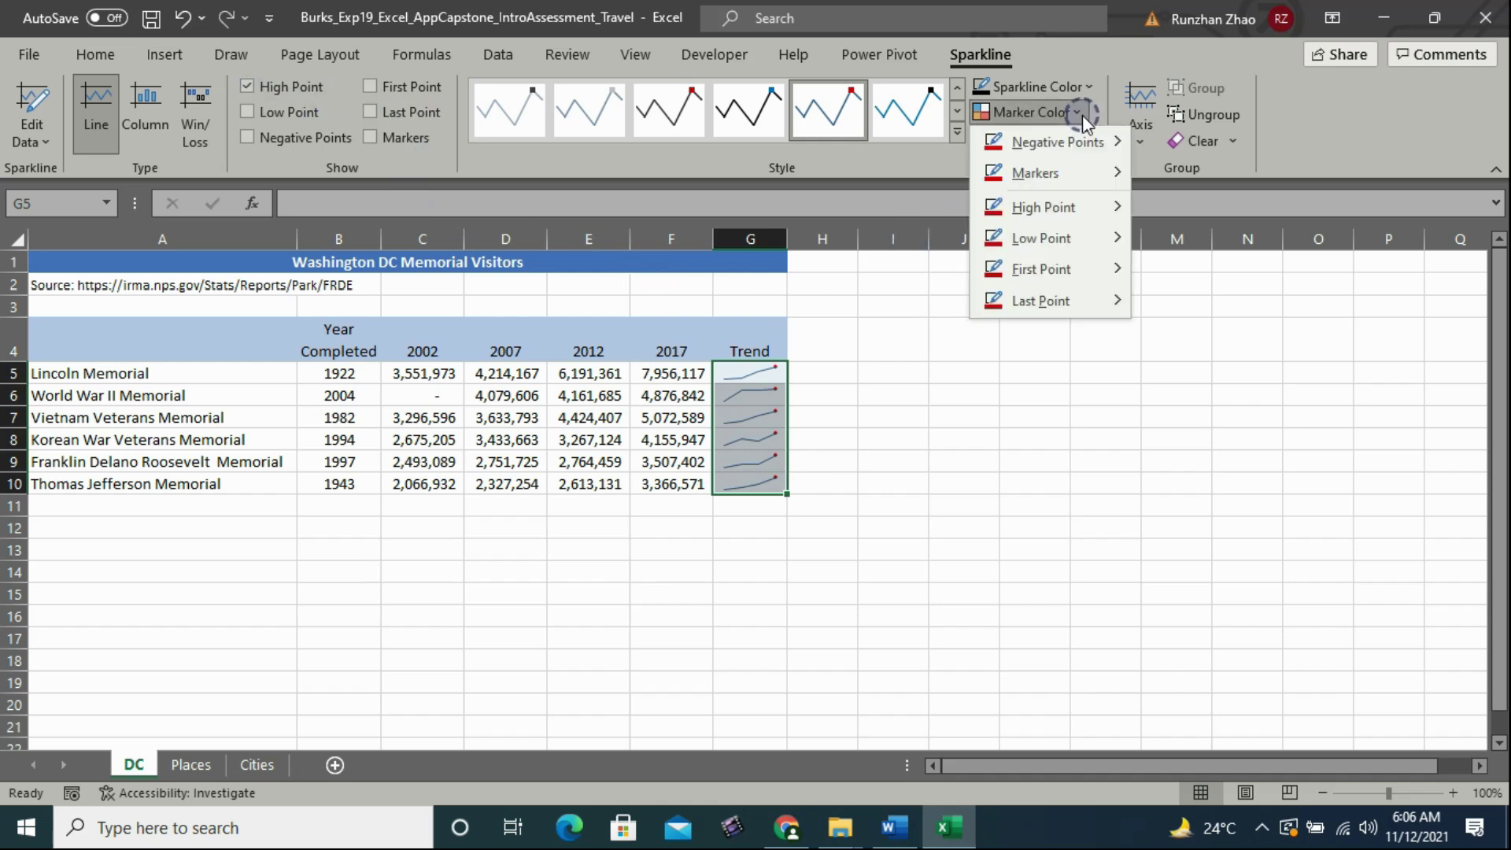
mouse_move(1097, 173)
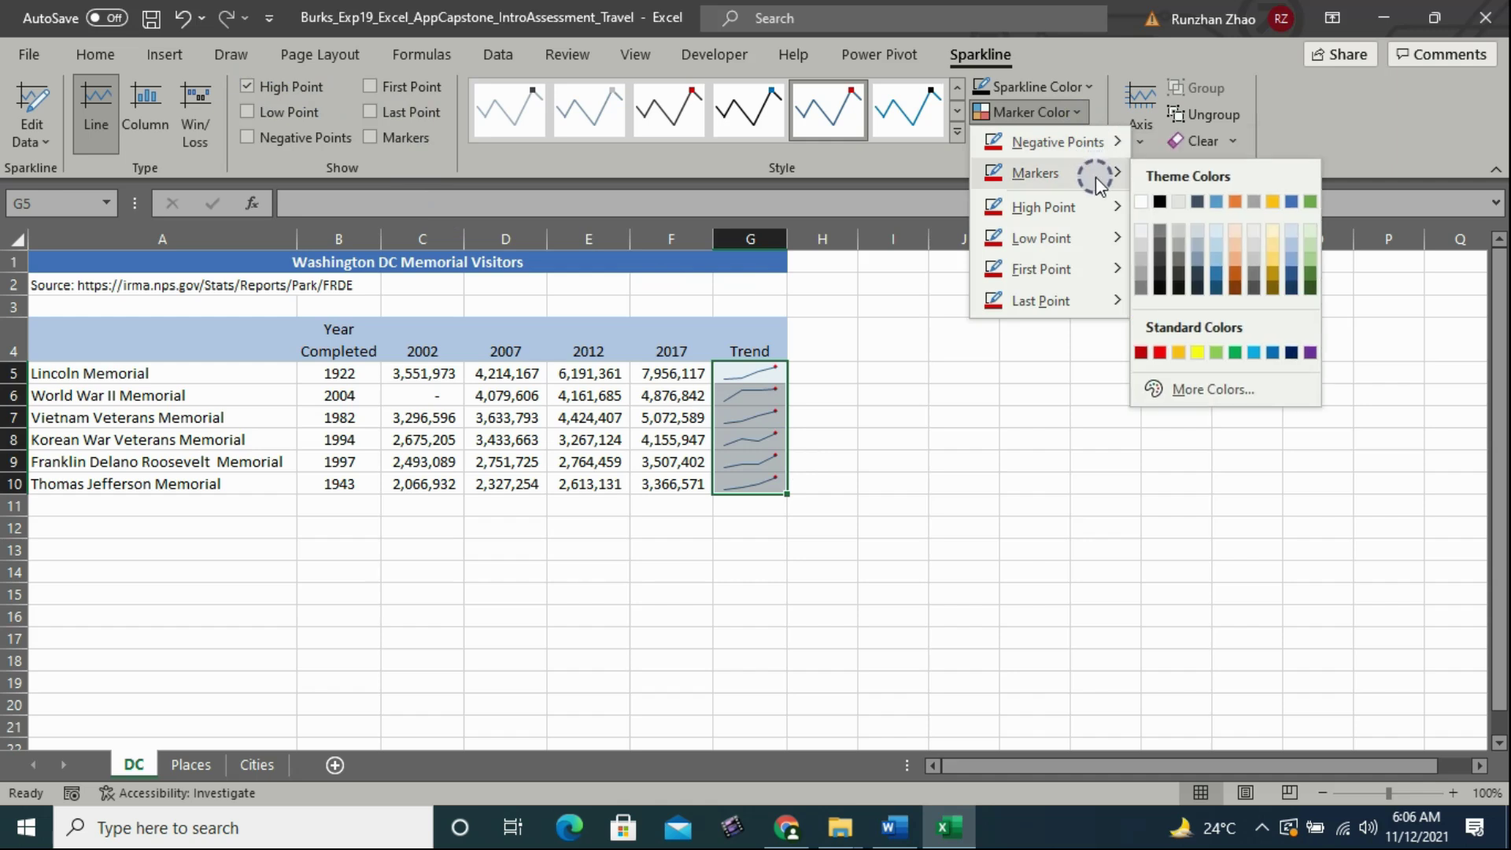
mouse_move(1109, 209)
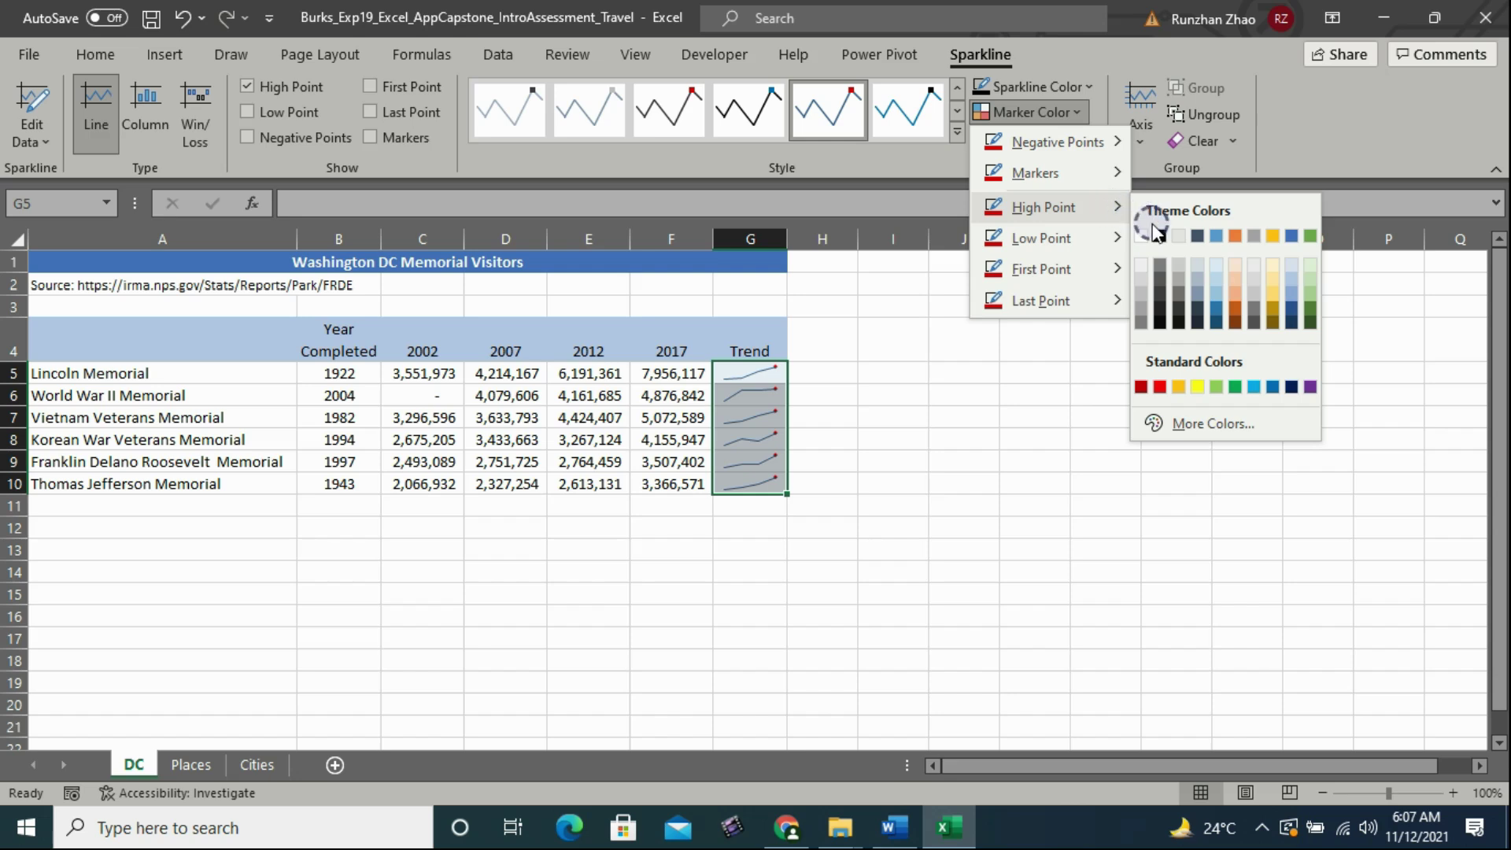
left_click(1141, 386)
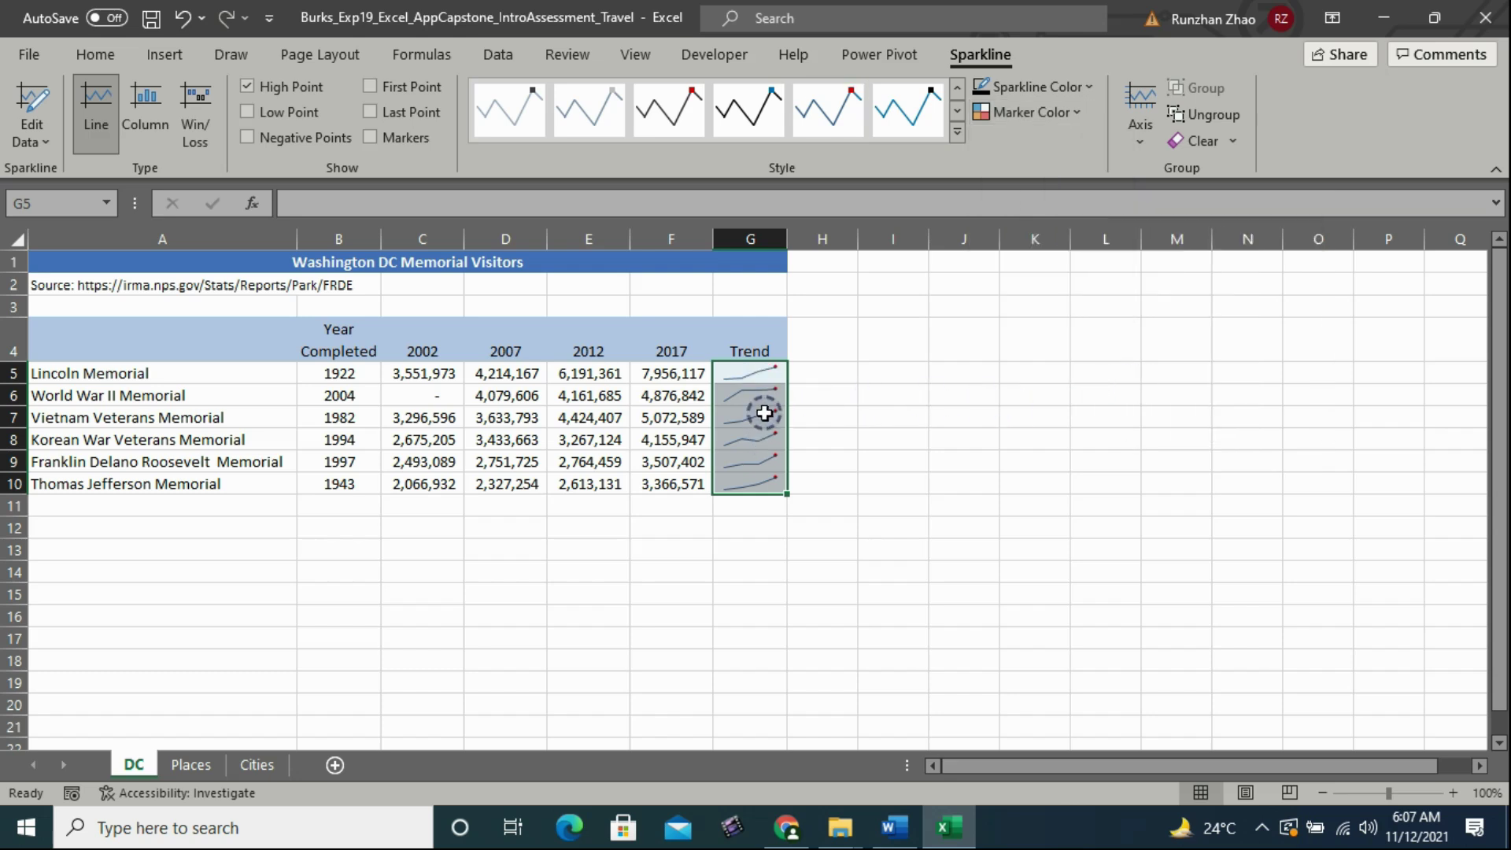
left_click(874, 368)
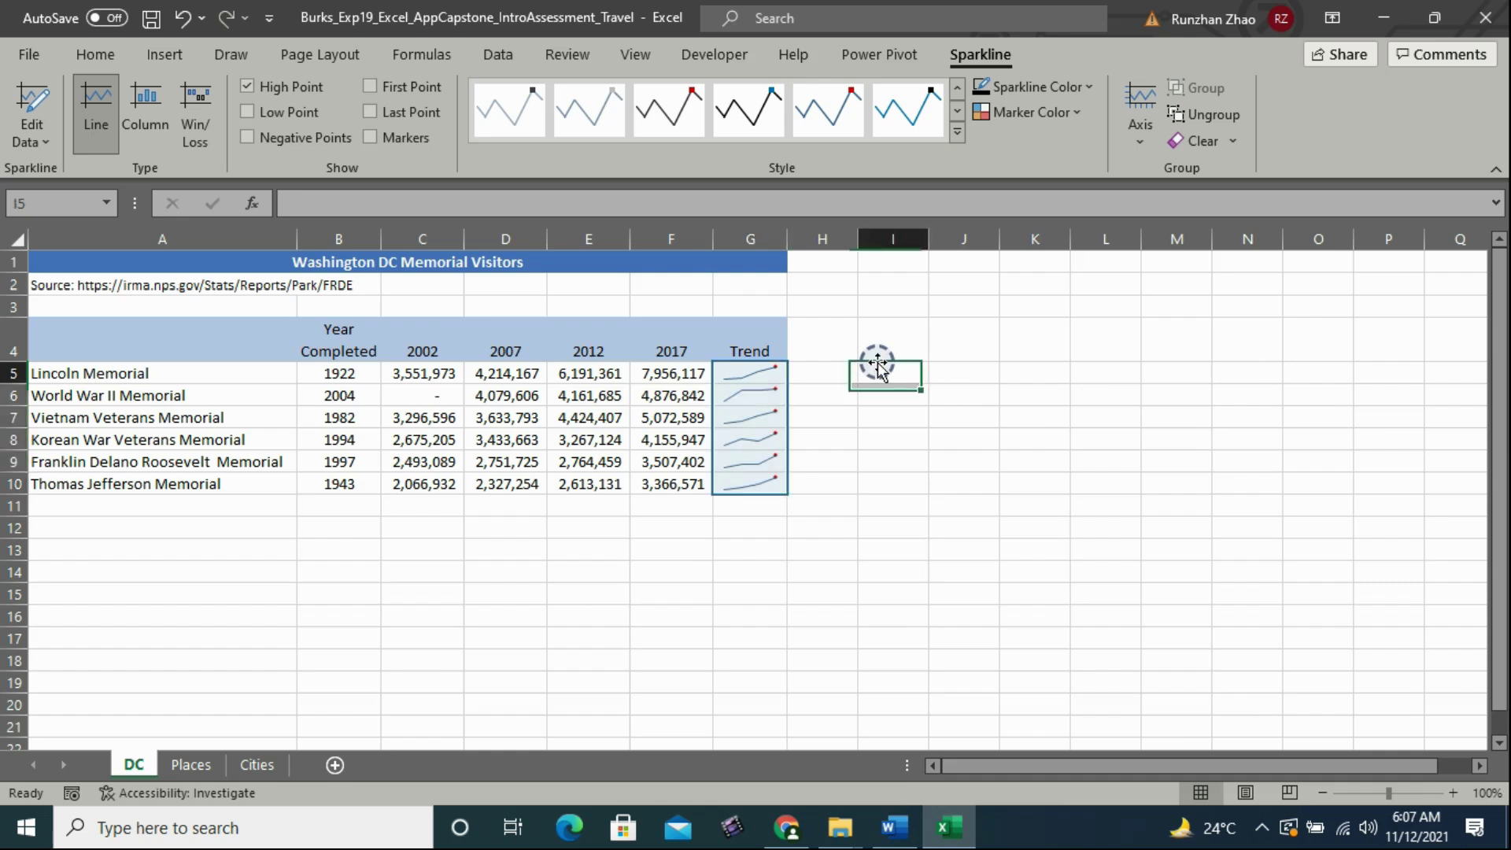
left_click(150, 20)
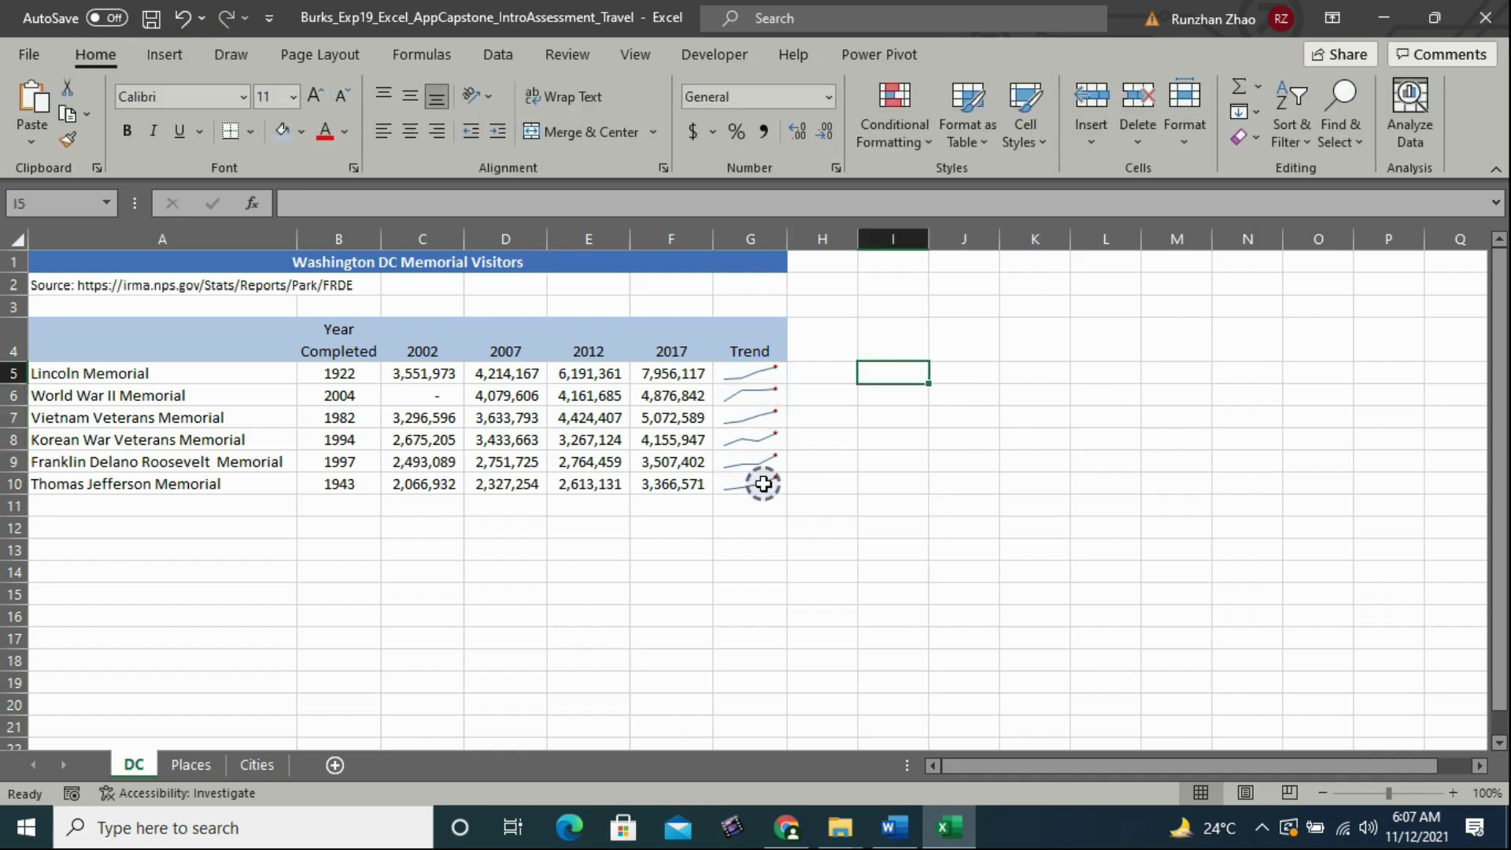
Step: Consult instruction 8 in Word, and in Excel set the vertical axis minimum of the sparklines in G5:G10 to Same for All Sparklines
left_click(891, 828)
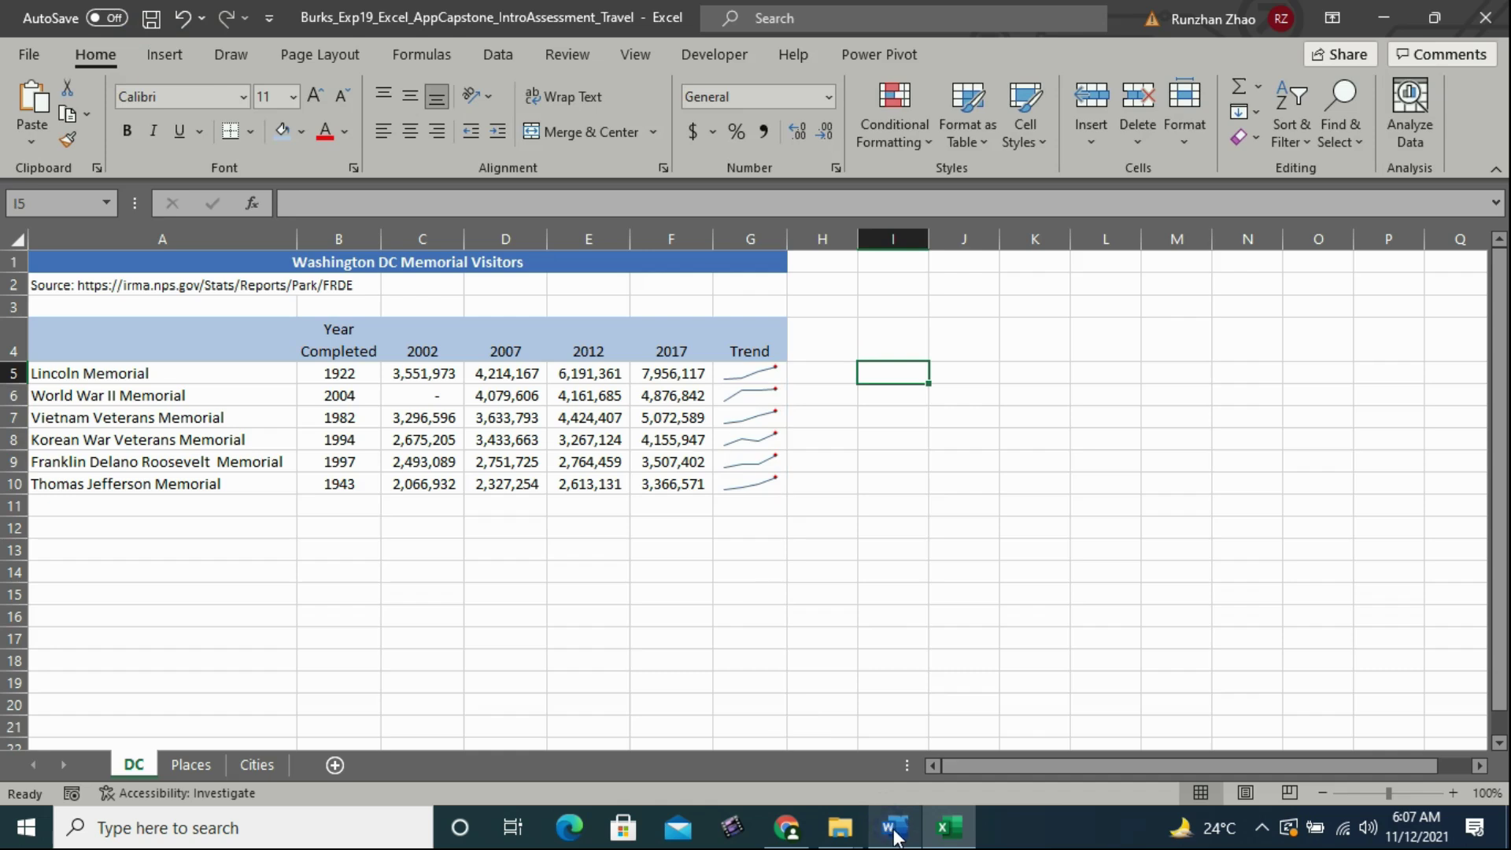
scroll(650, 487, "down", 2)
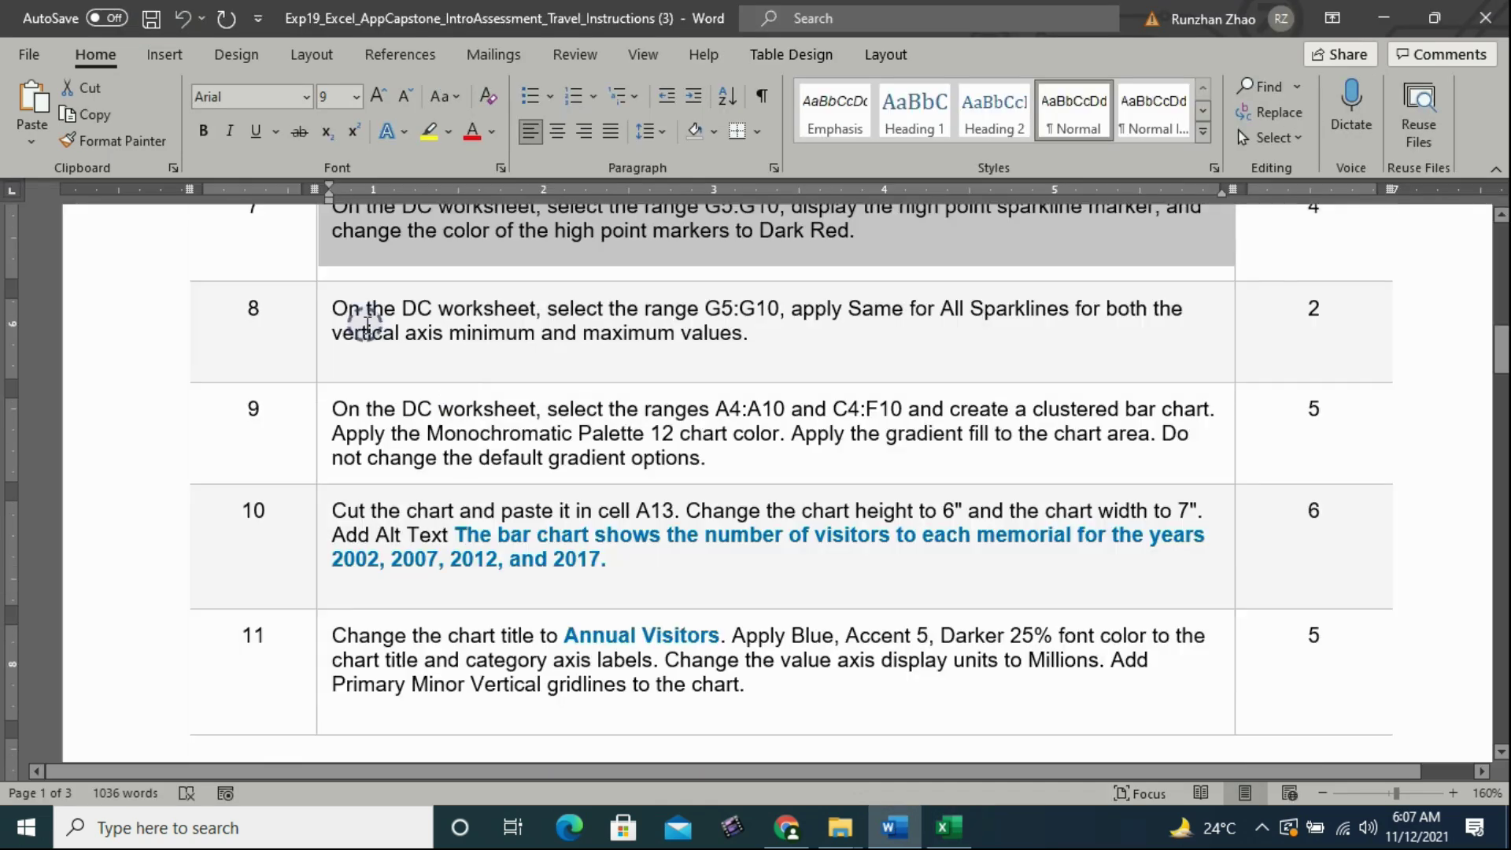
left_click_drag(334, 307, 804, 331)
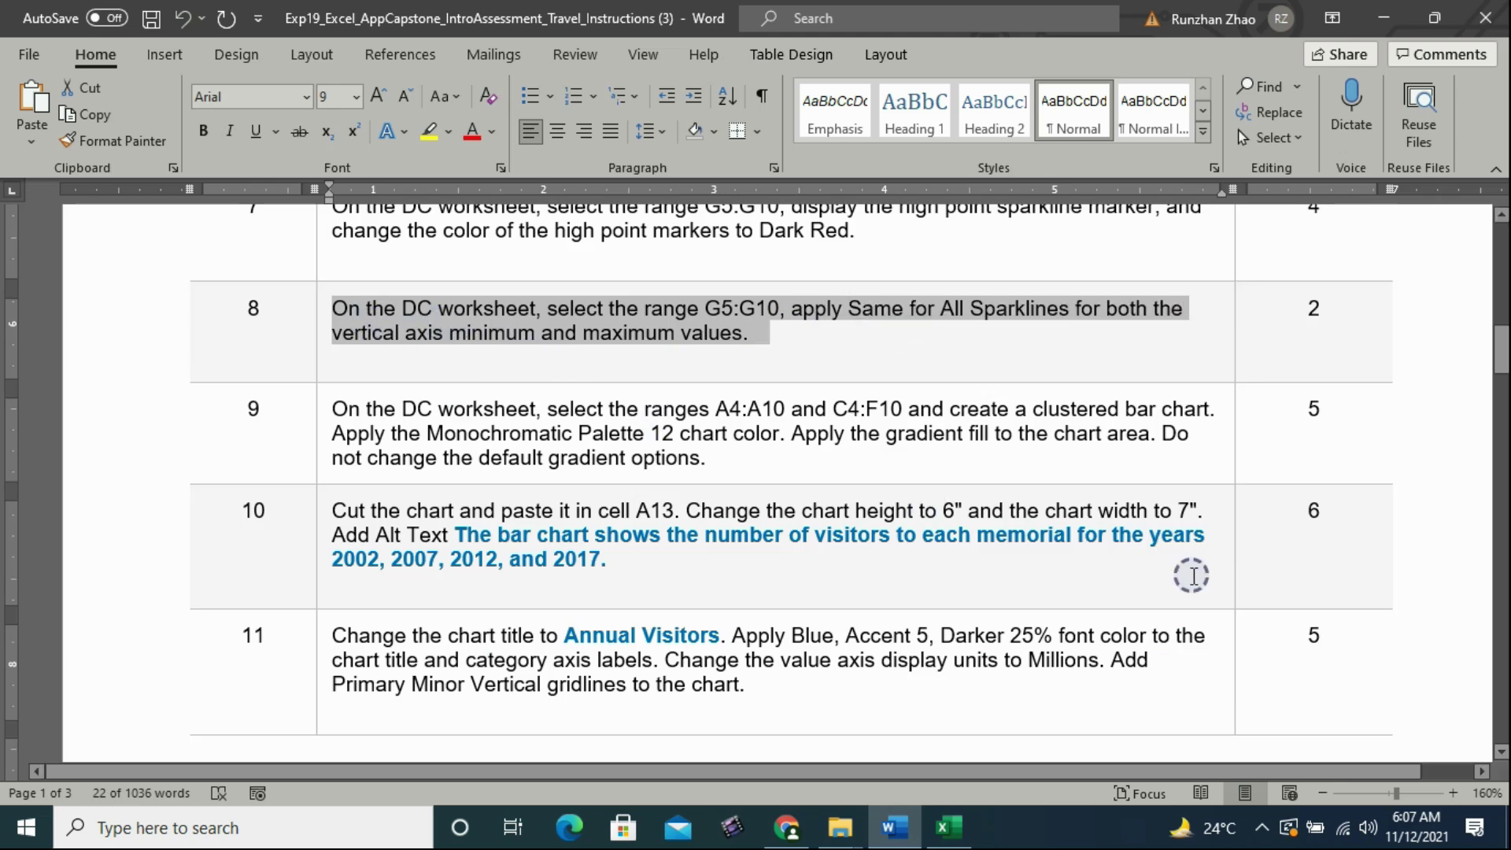
left_click(1452, 793)
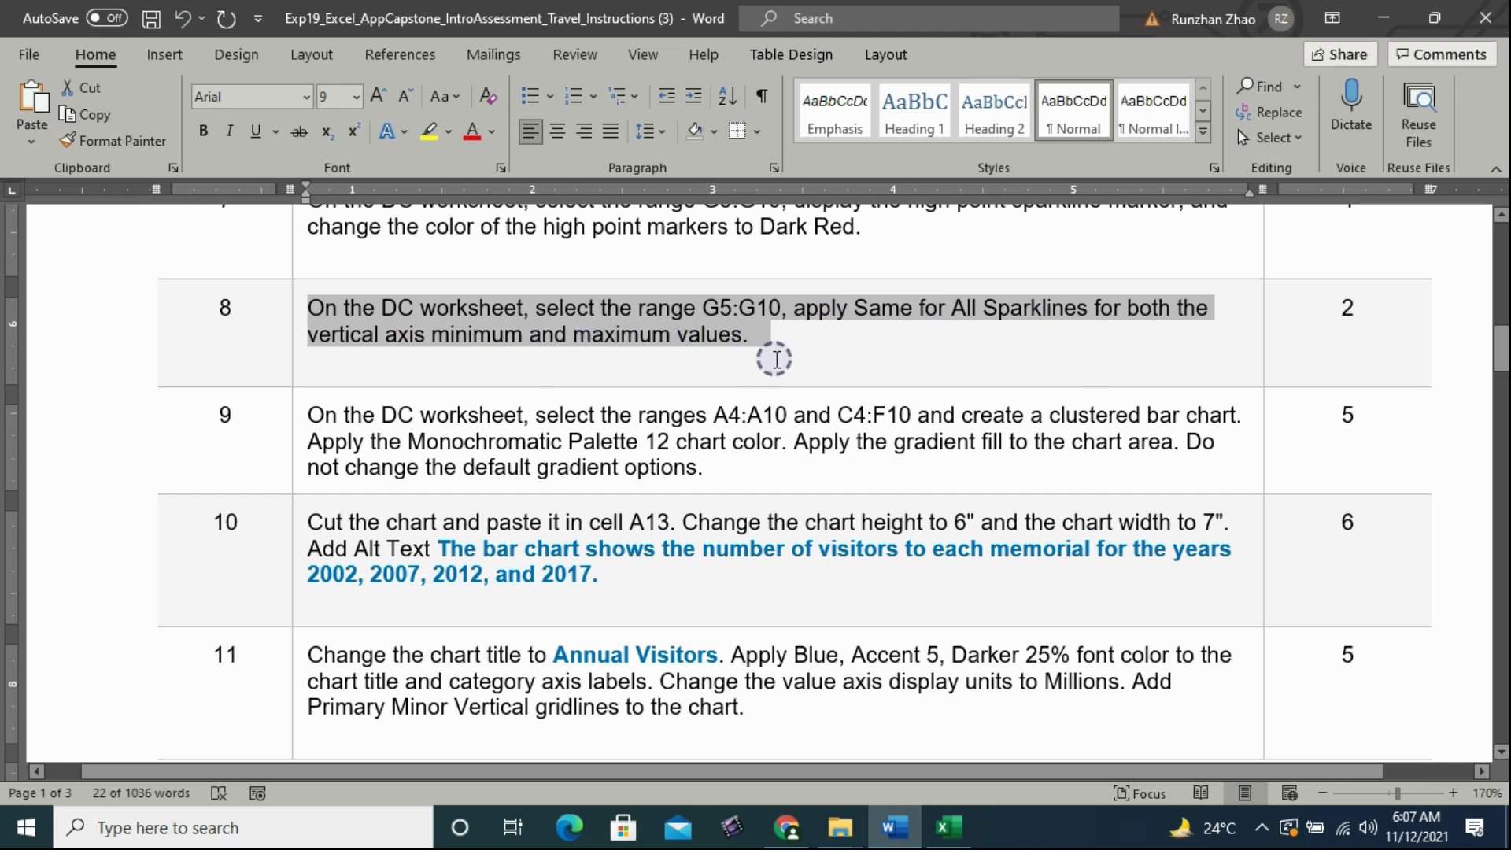
left_click(948, 826)
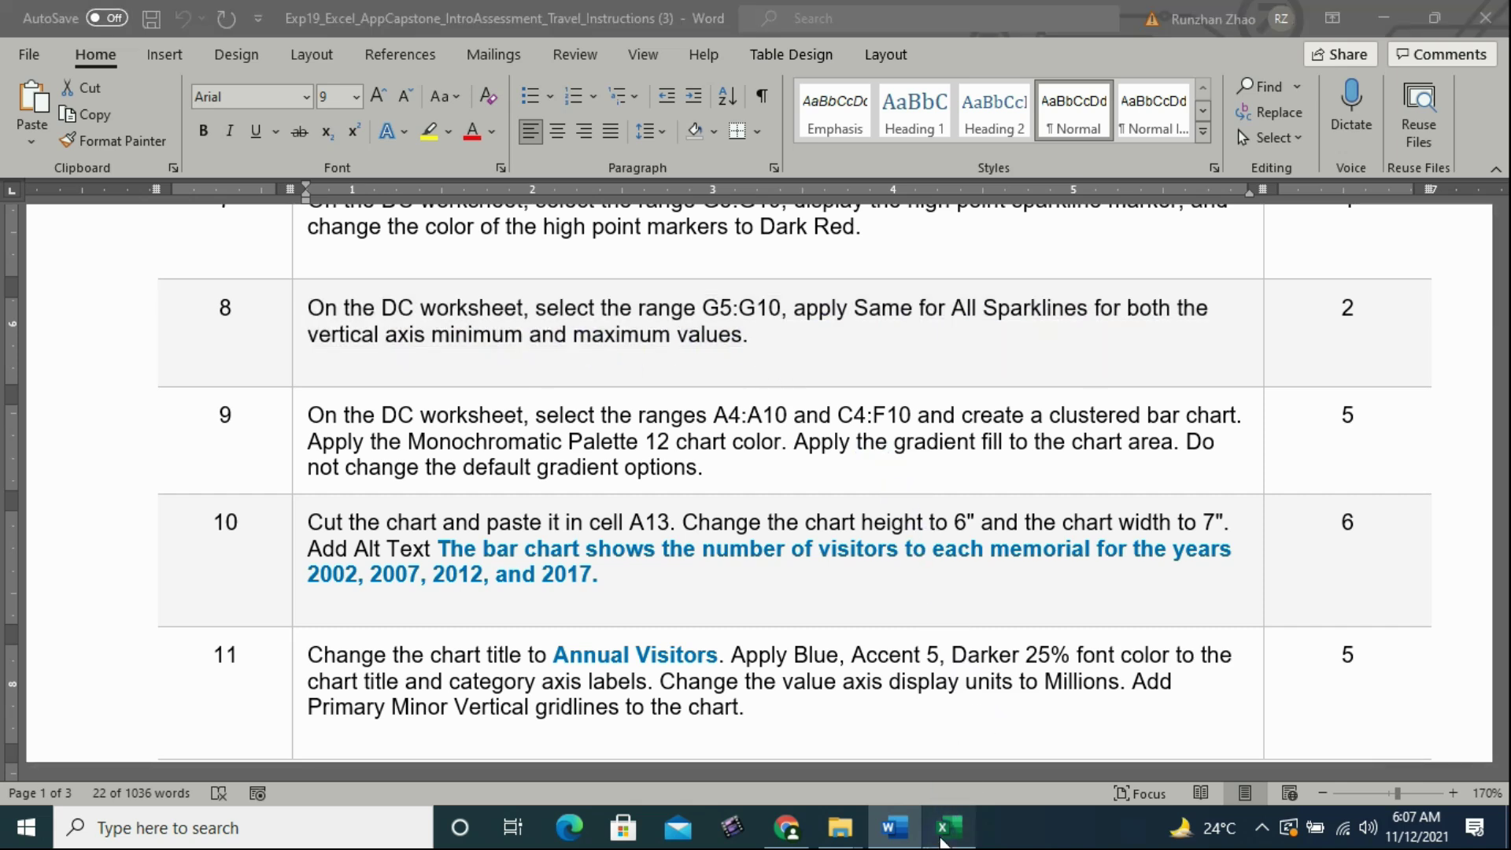
left_click_drag(736, 379, 747, 490)
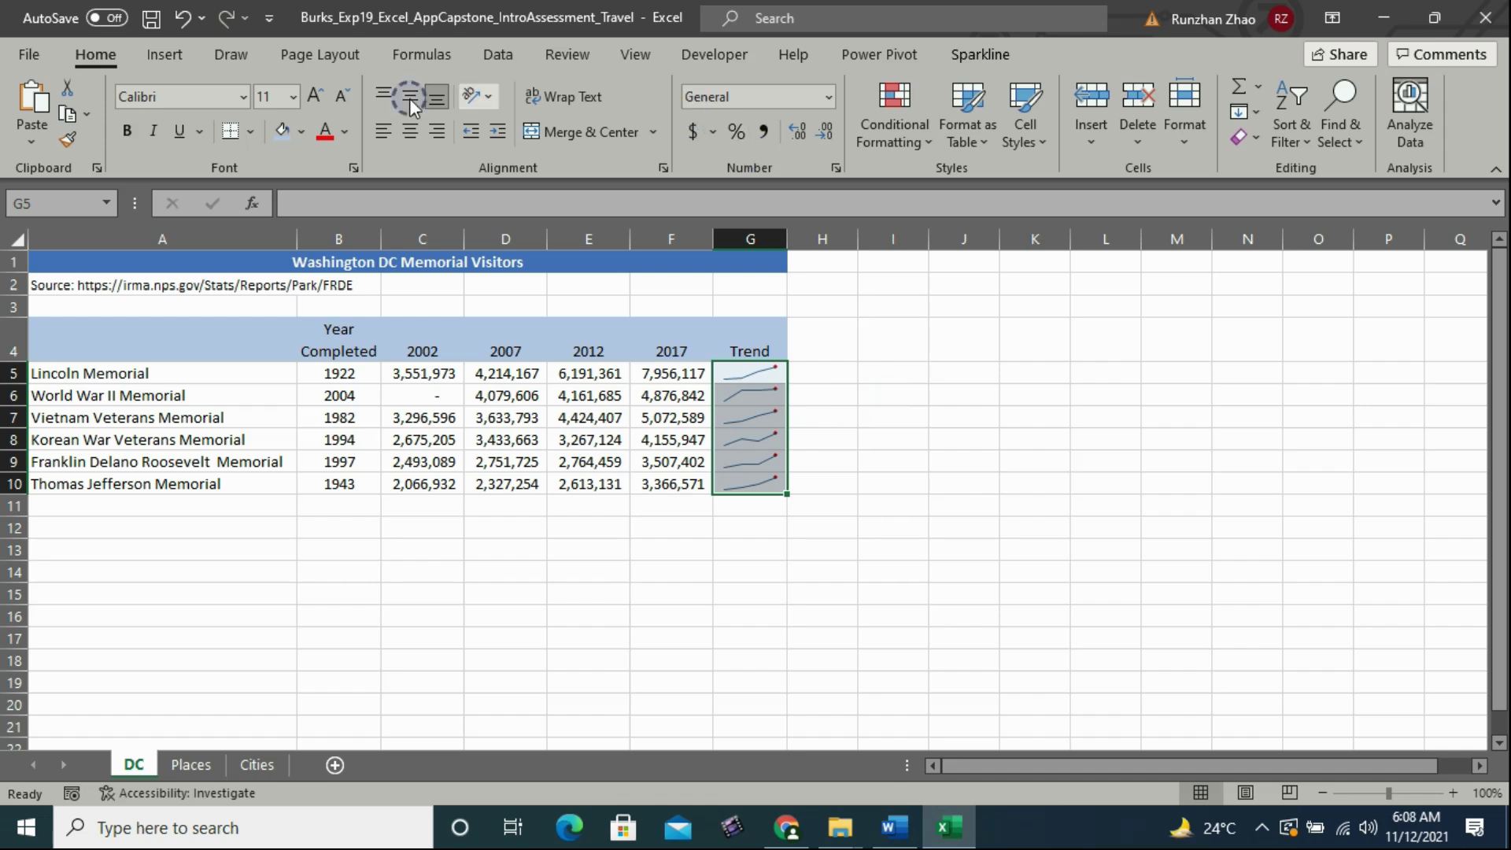
left_click(168, 56)
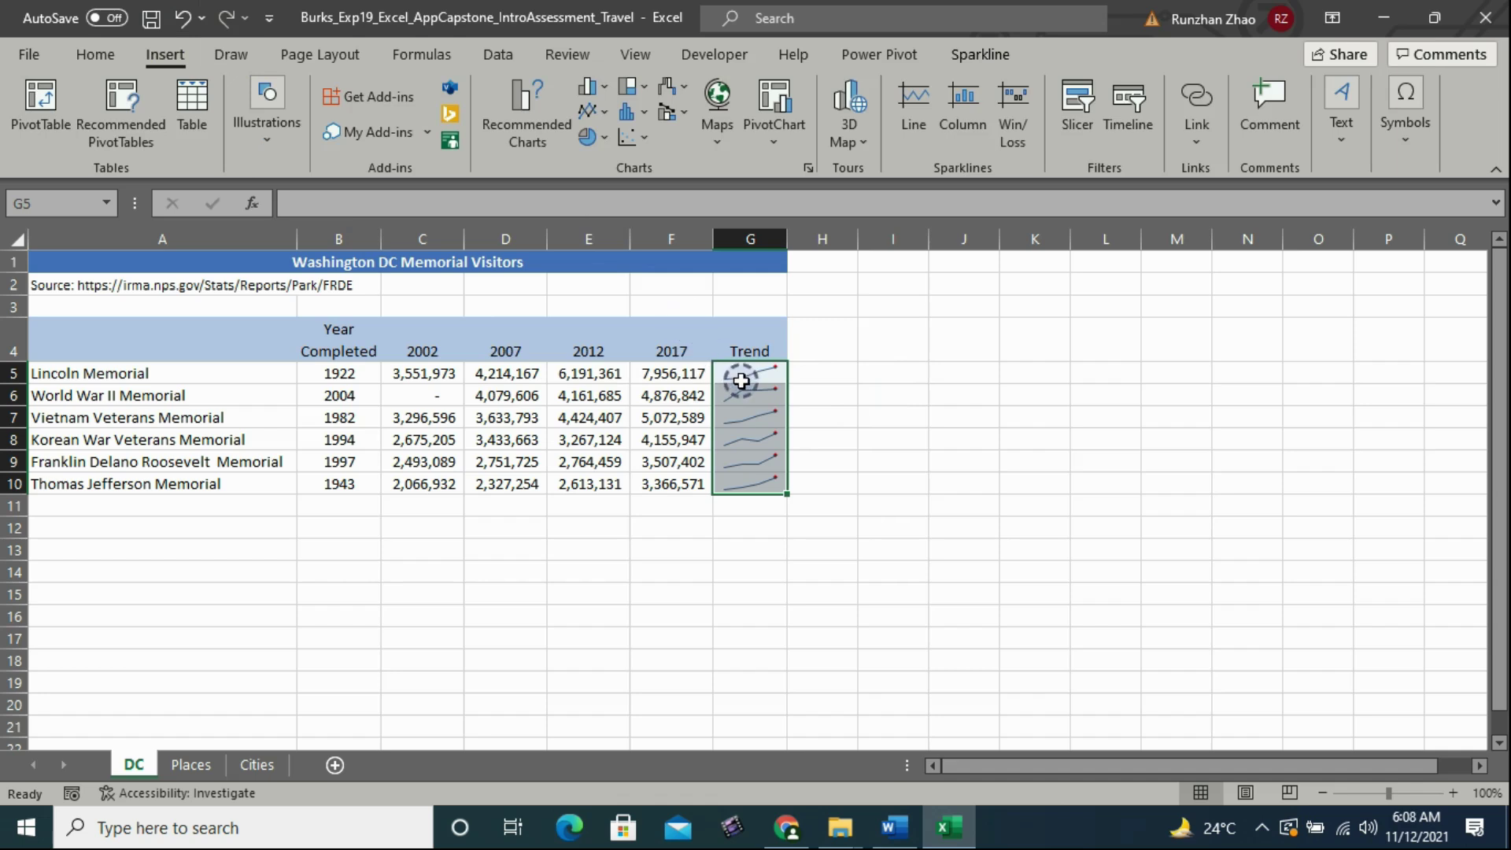
left_click(972, 52)
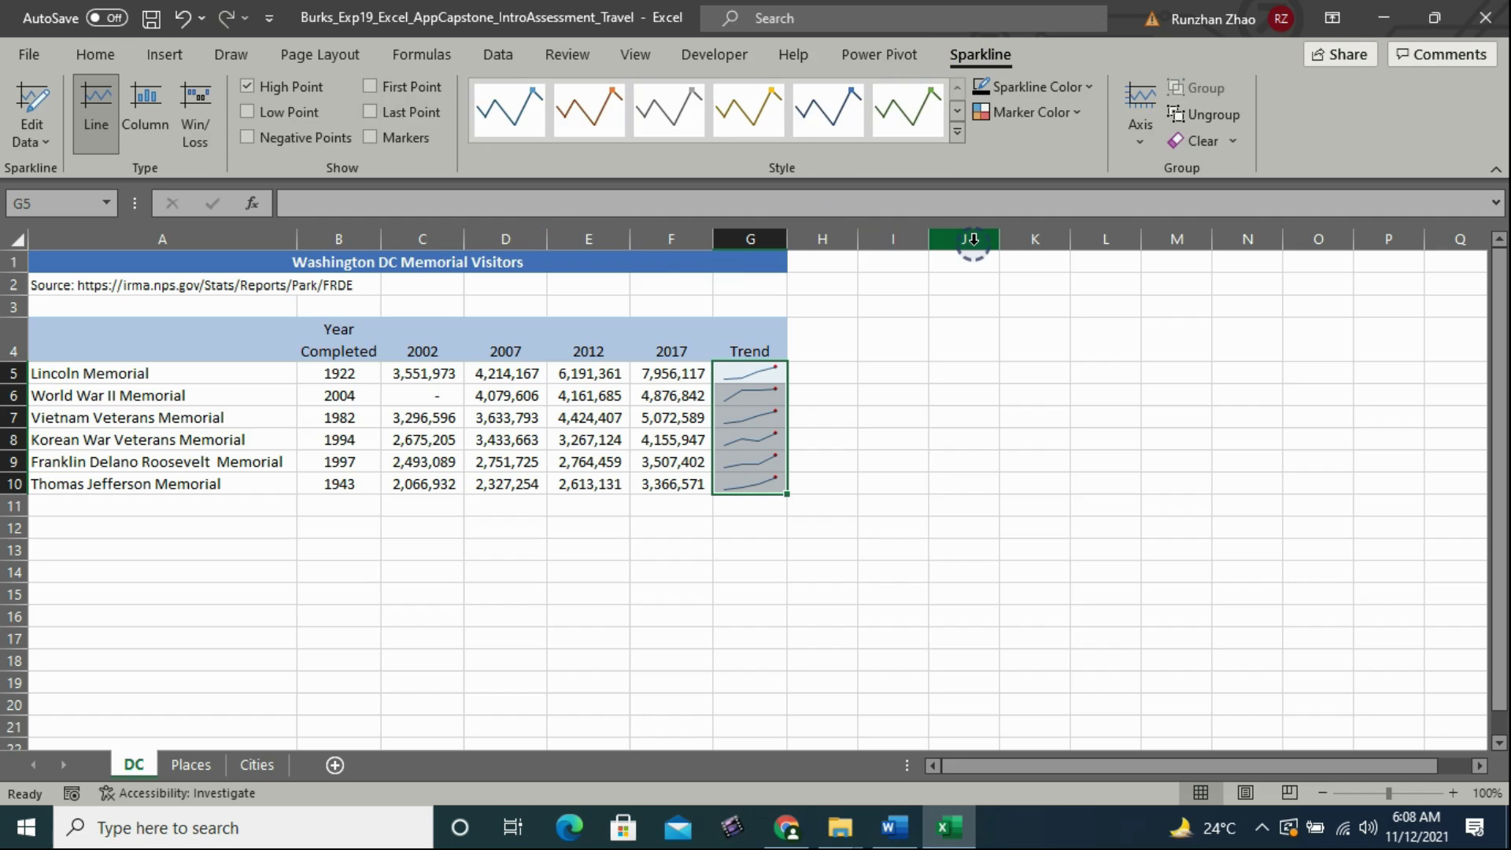
left_click(1010, 226)
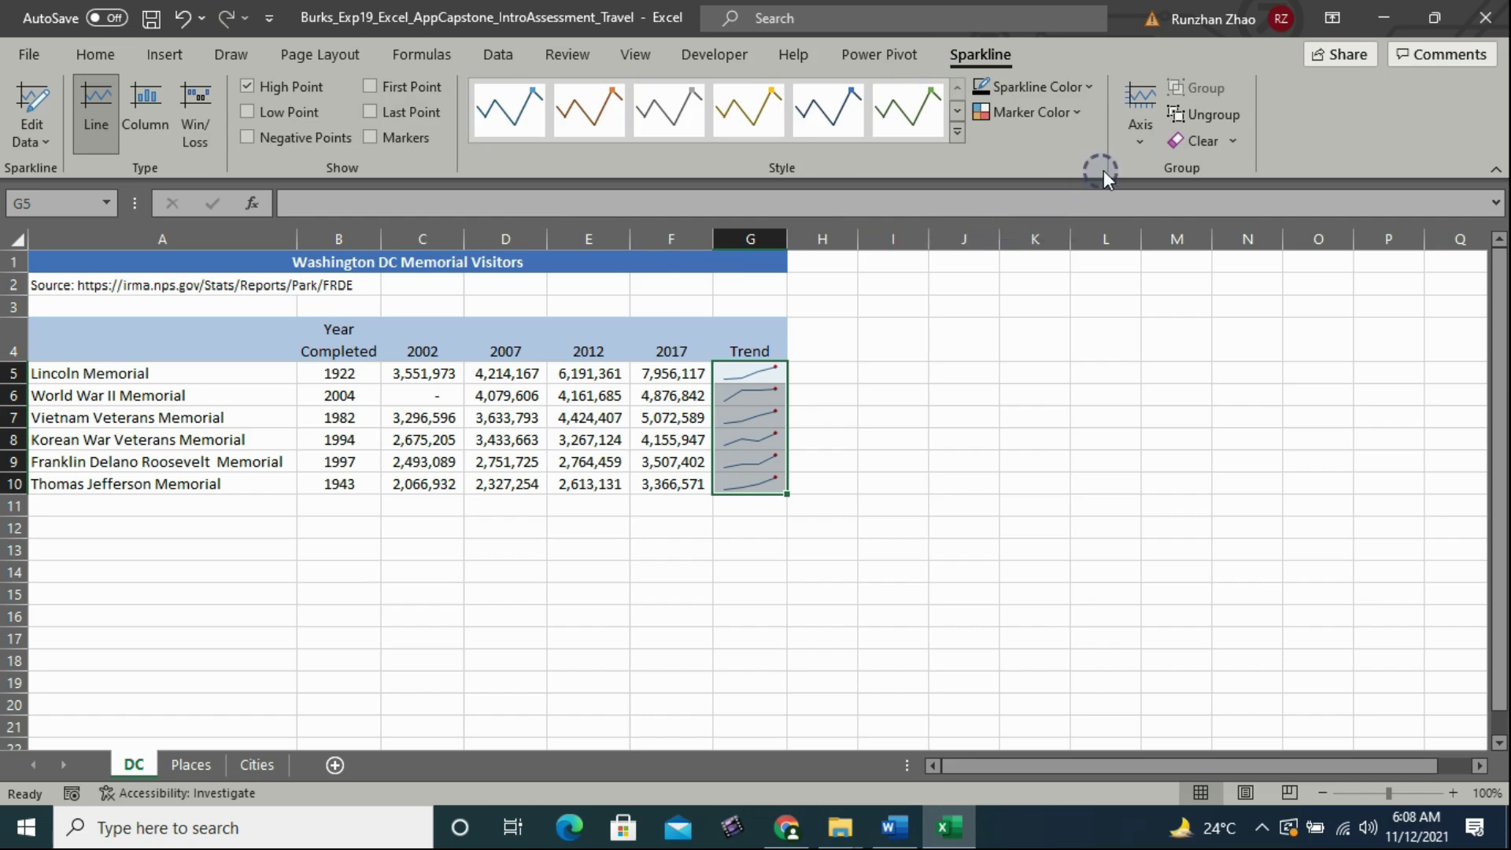
left_click(1141, 139)
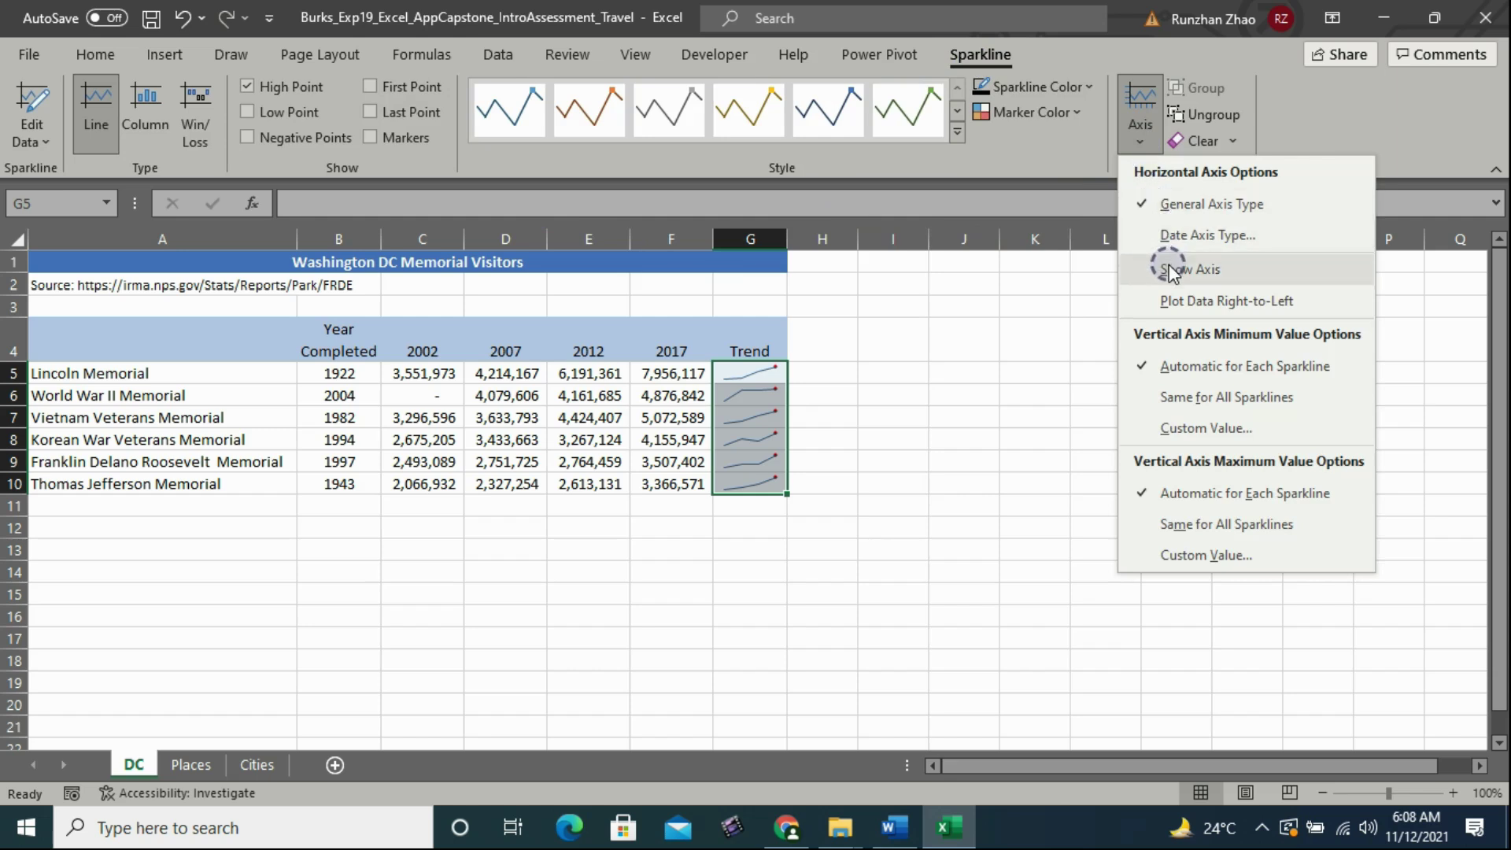
left_click(1234, 401)
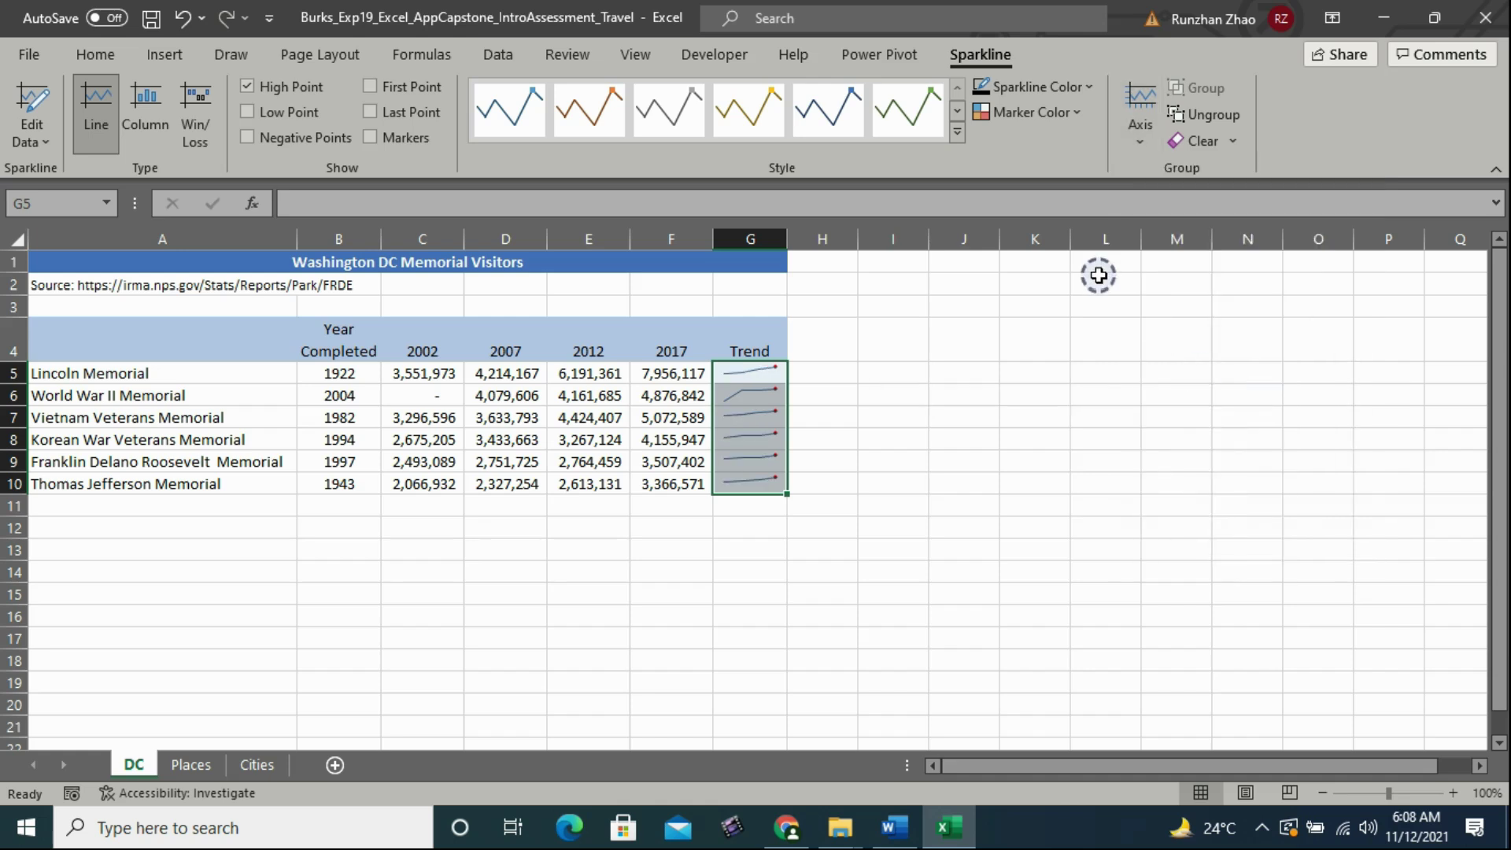
Step: Set the vertical axis maximum of the sparklines in G5:G10 to Same for All Sparklines and save the workbook
left_click(1144, 145)
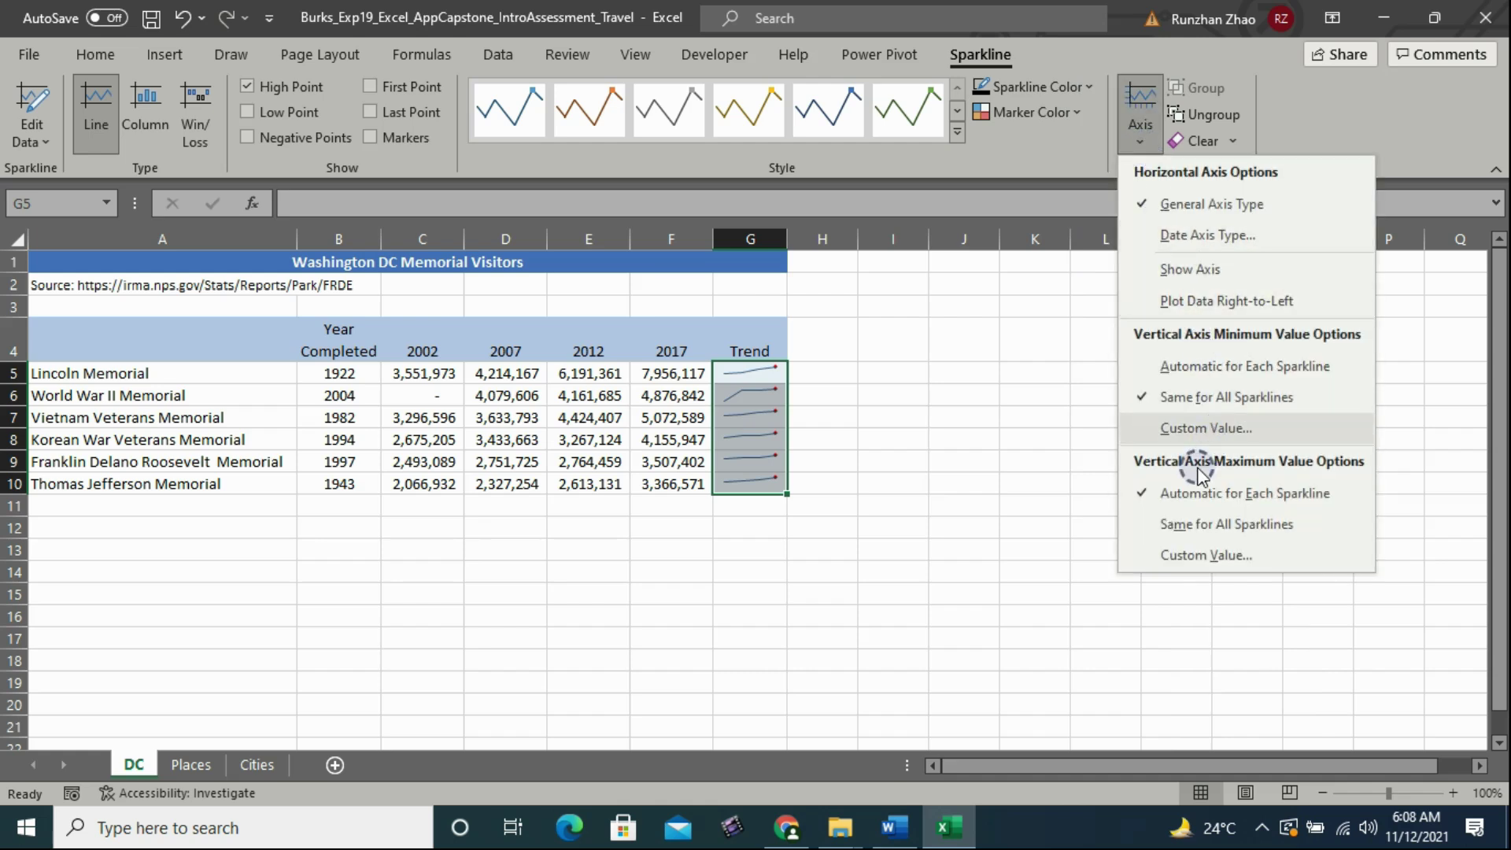
left_click(1193, 523)
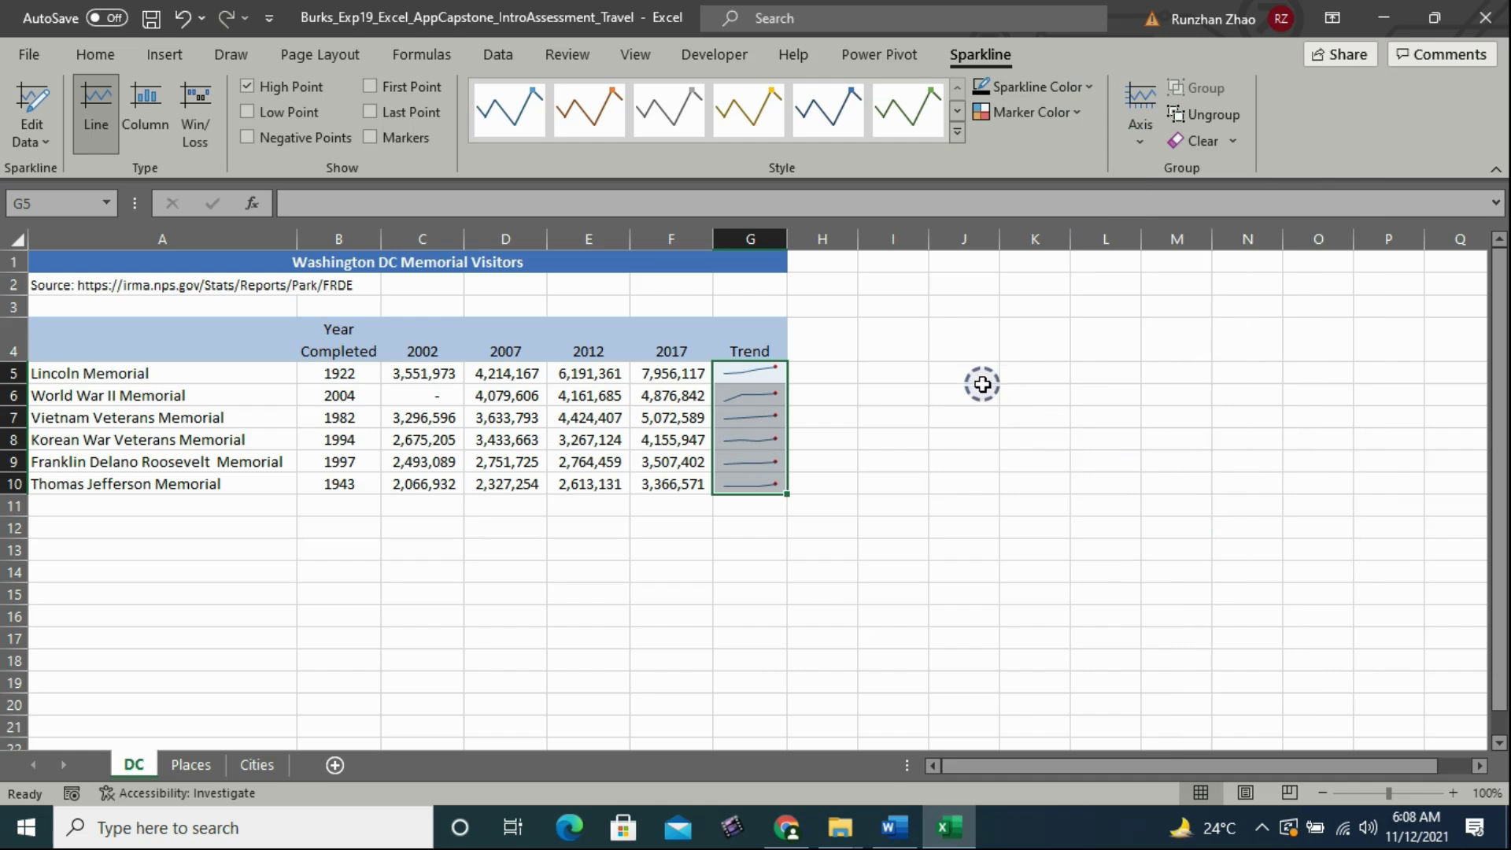
left_click(1087, 86)
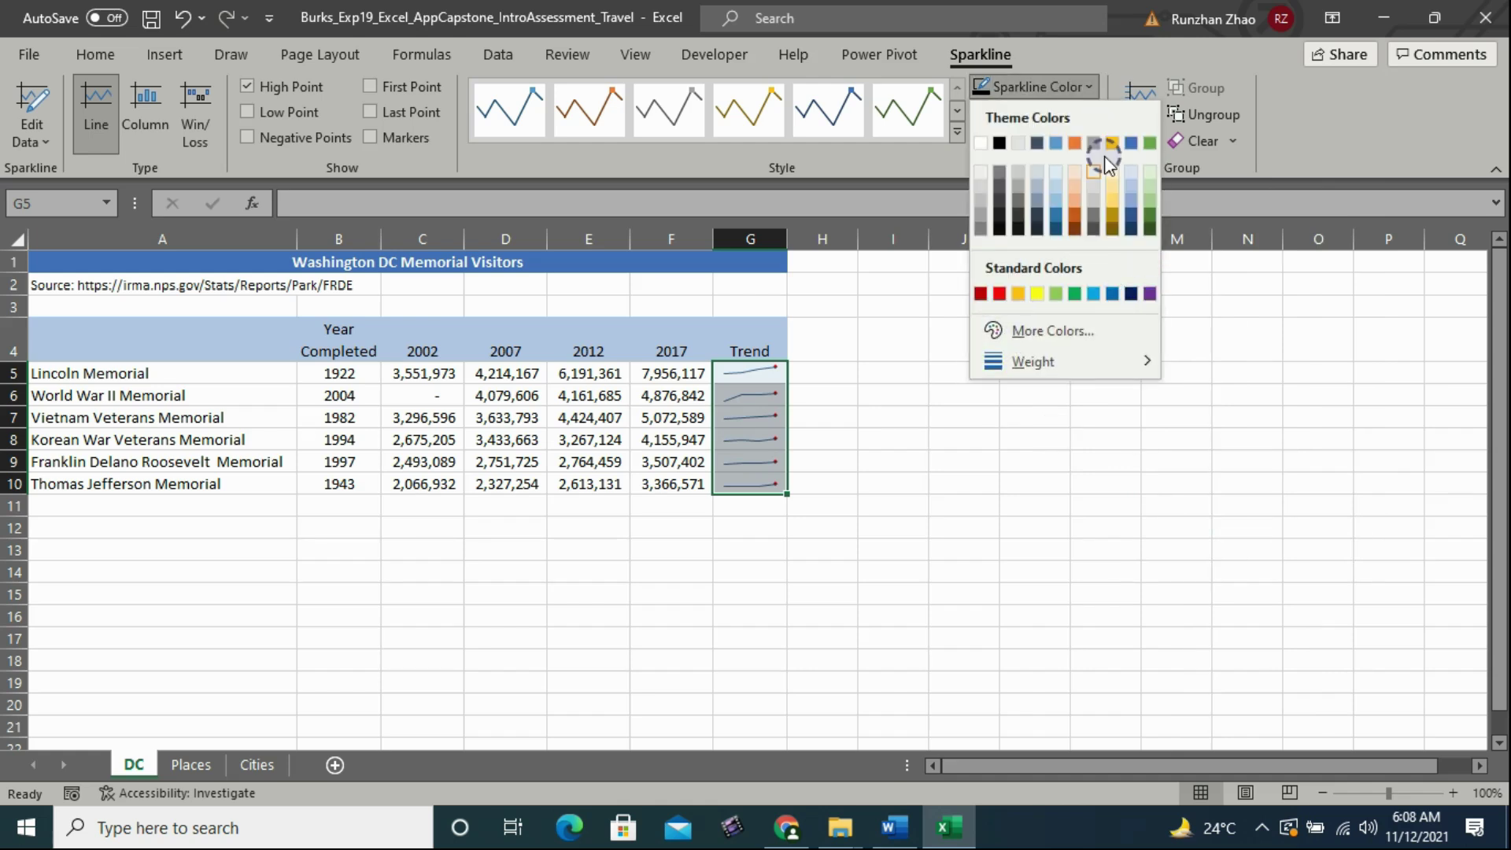
left_click(1100, 90)
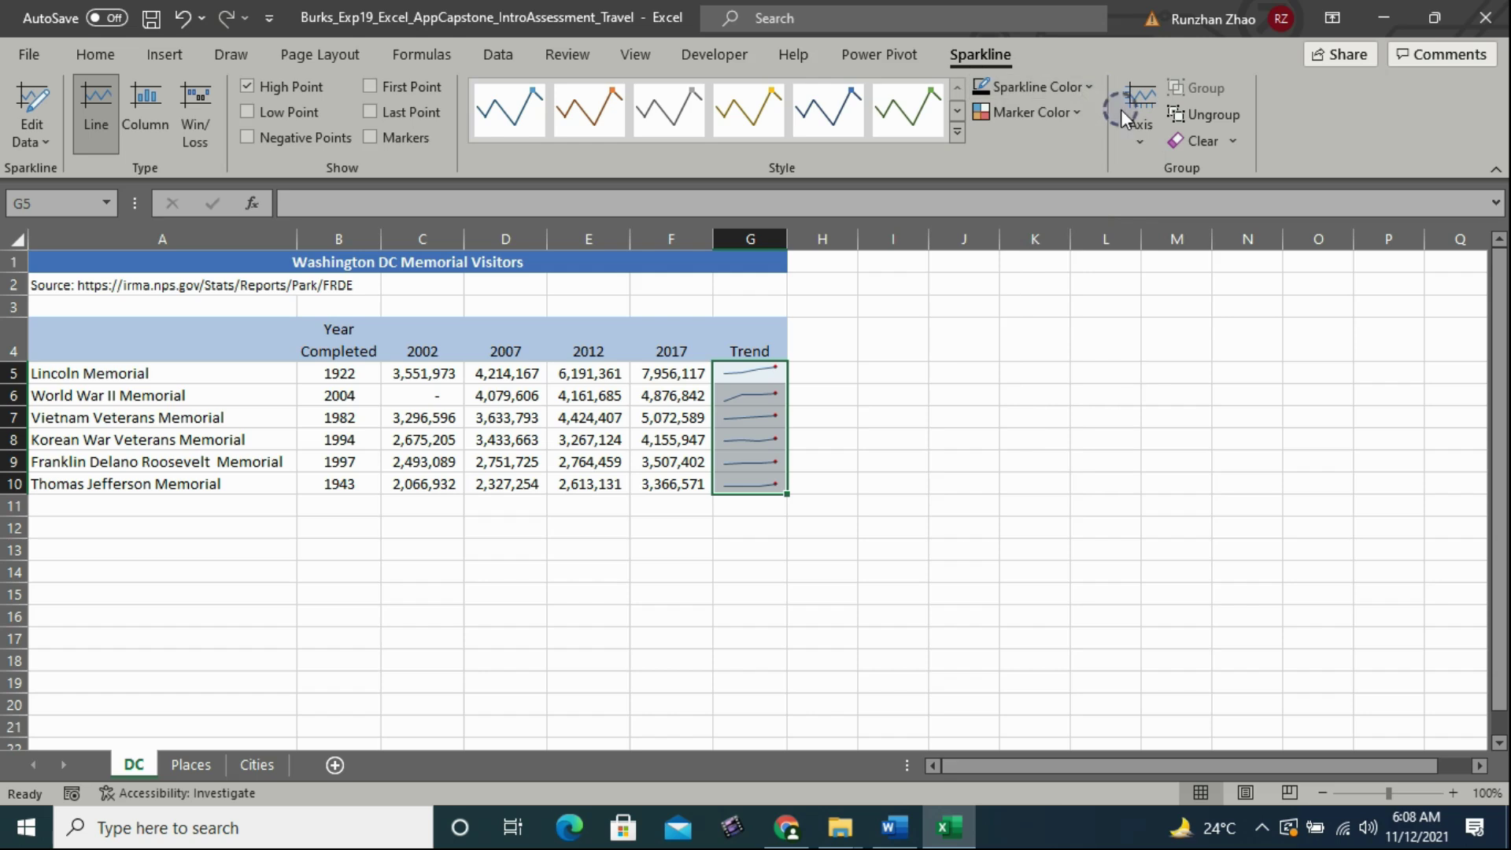
left_click(1146, 141)
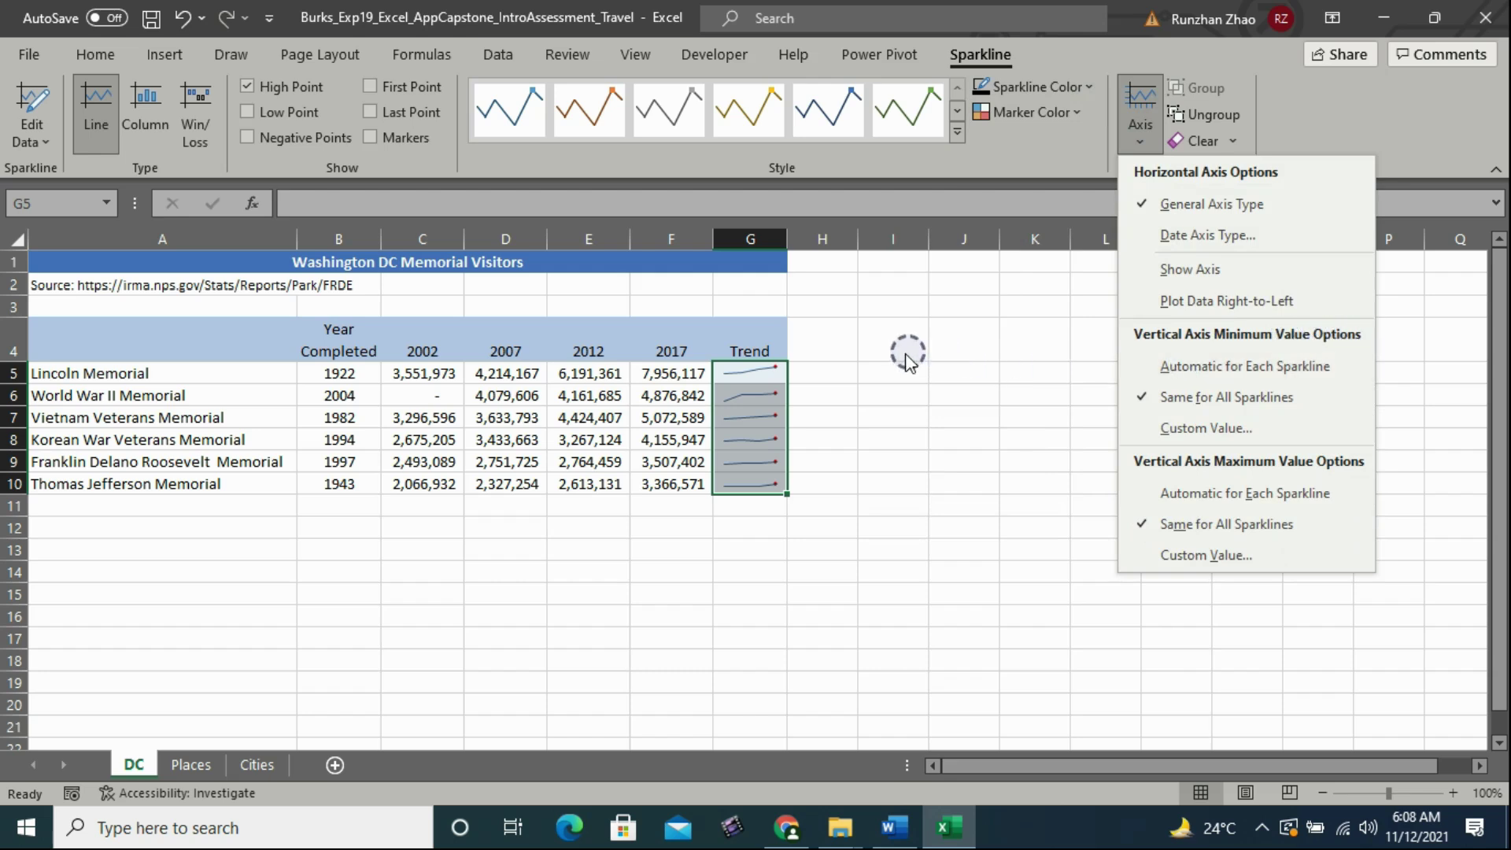
key("Escape")
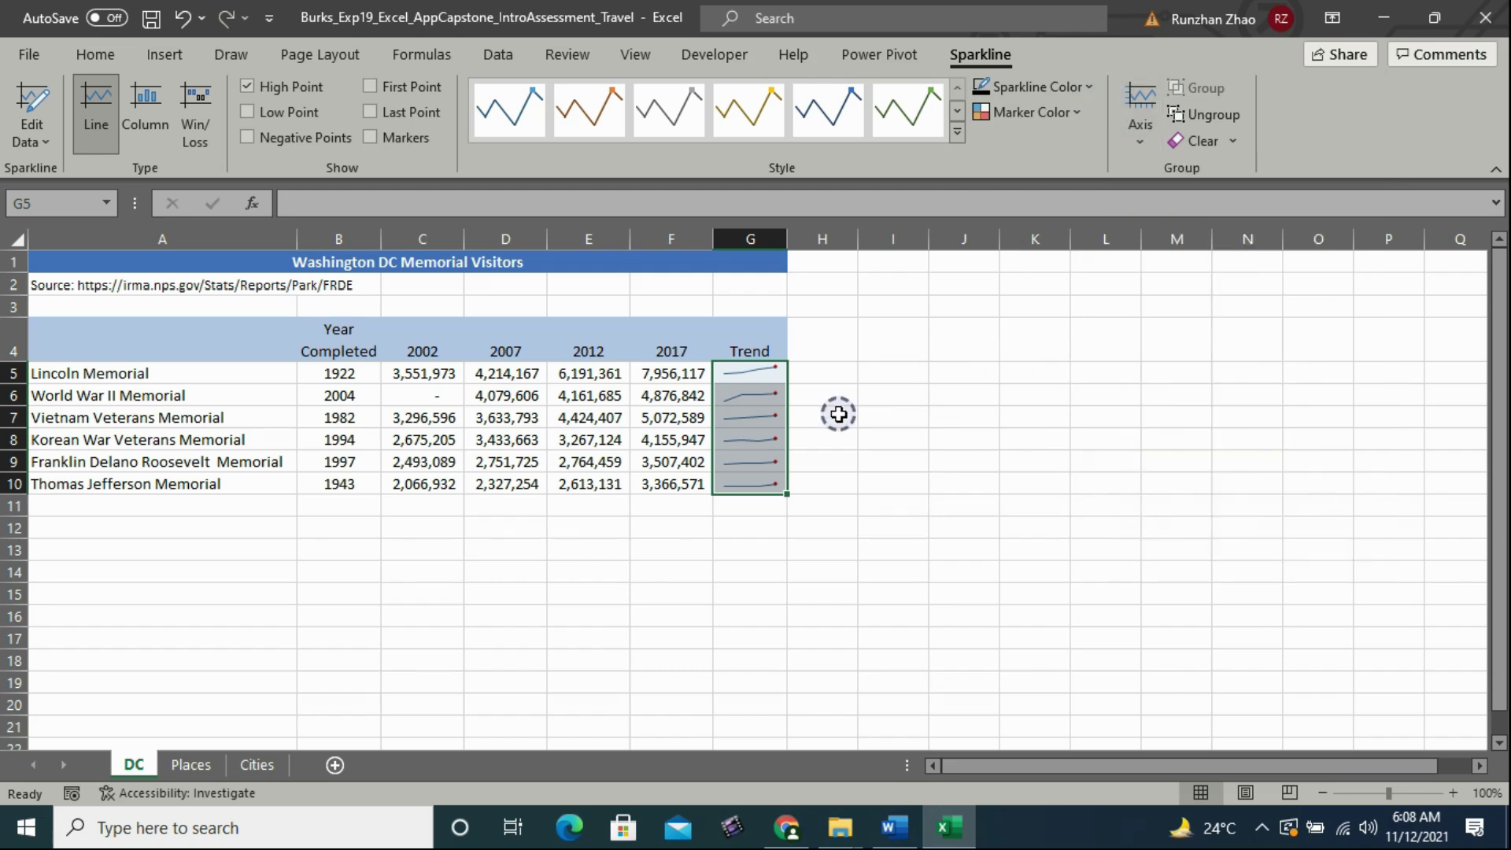
left_click(151, 20)
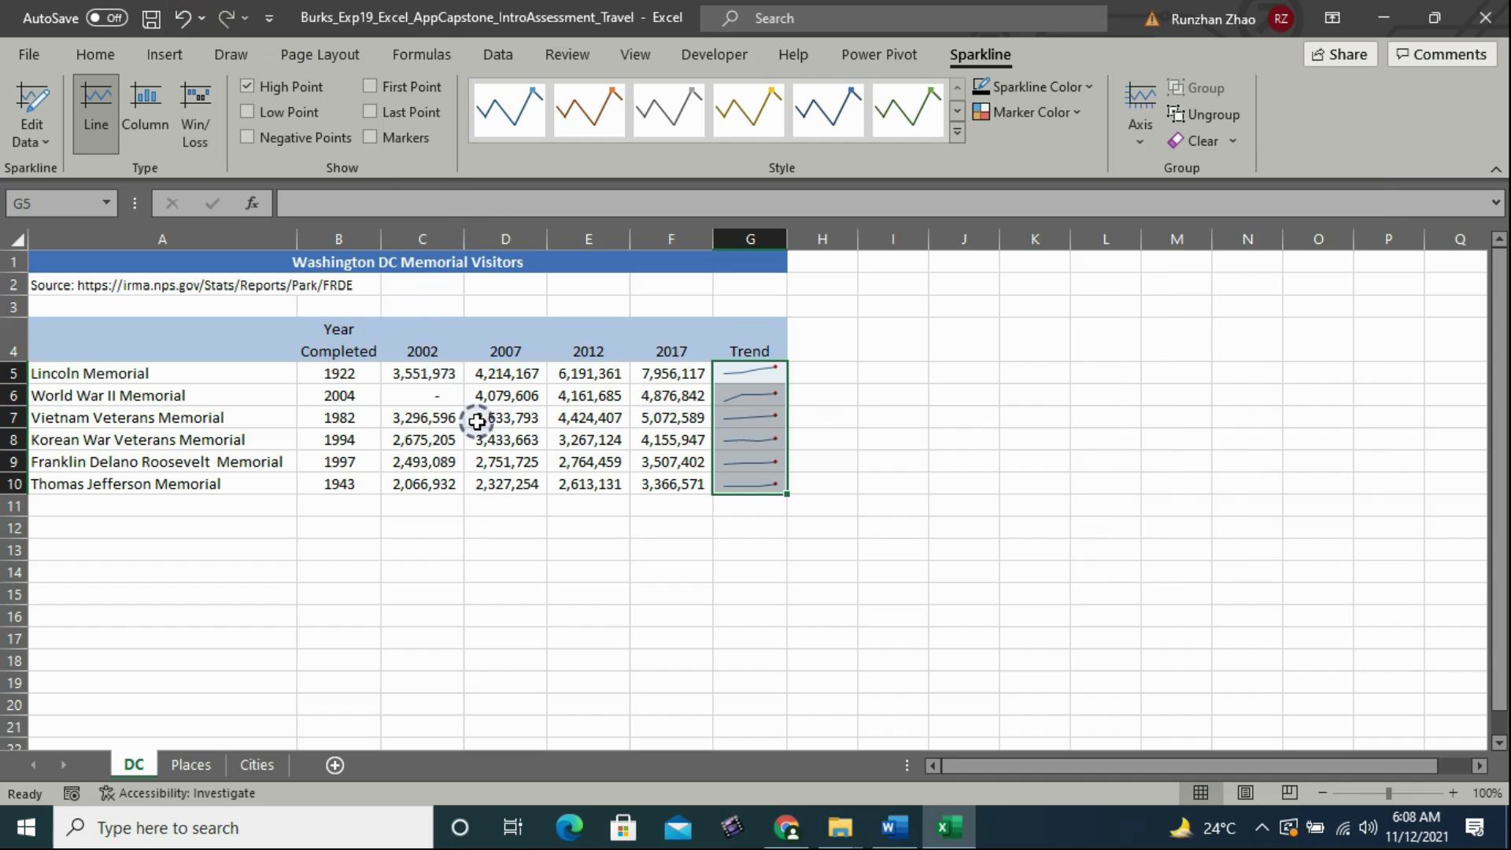
left_click(901, 351)
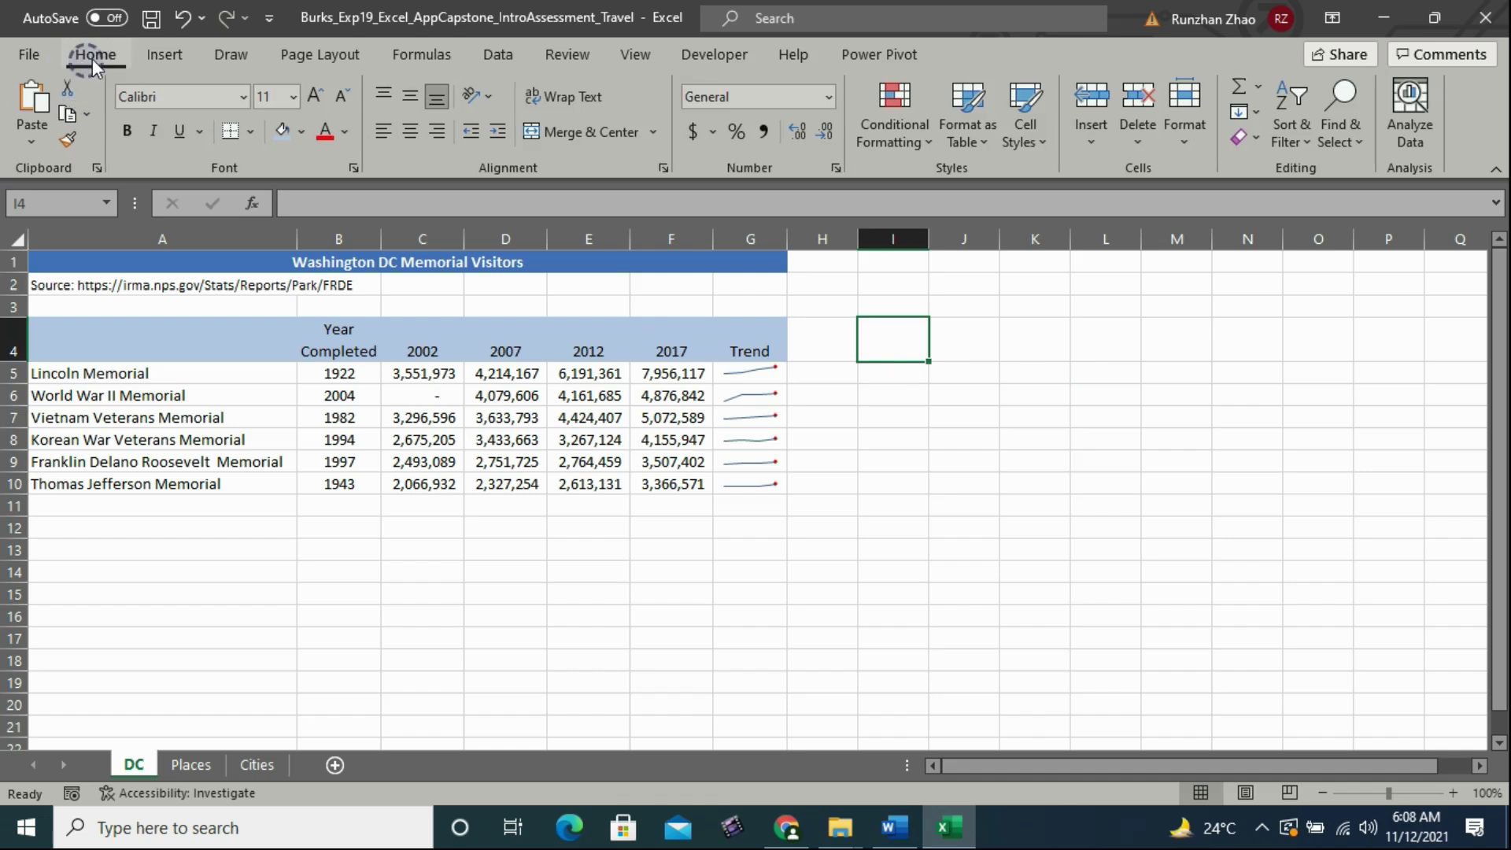
left_click(152, 22)
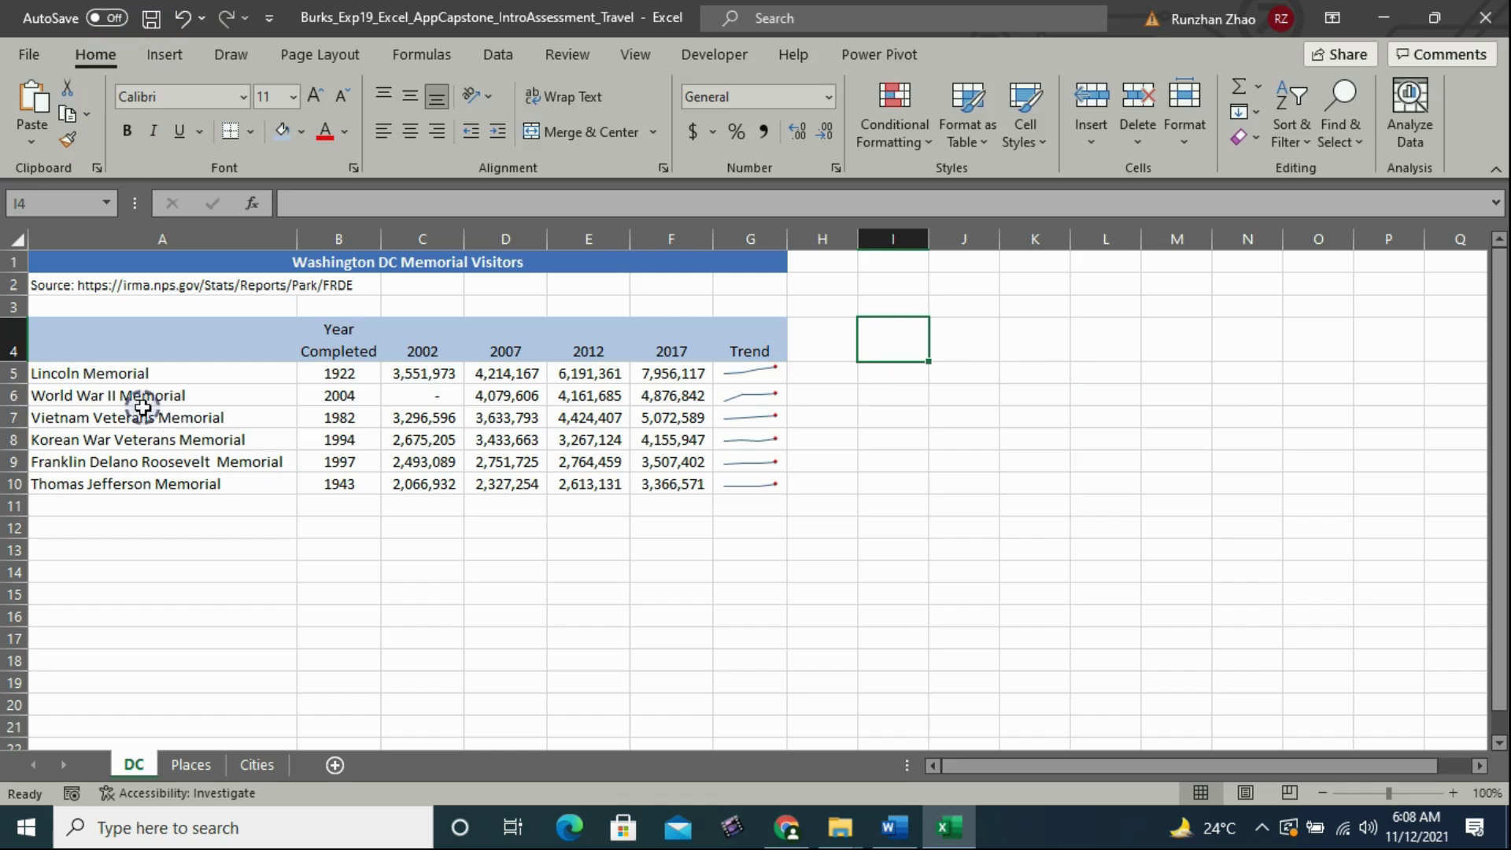
Step: Consult instruction 9 in Word, and in Excel insert a Clustered Bar chart from ranges A4:A10 and C4:F10 on the DC sheet
left_click(71, 341)
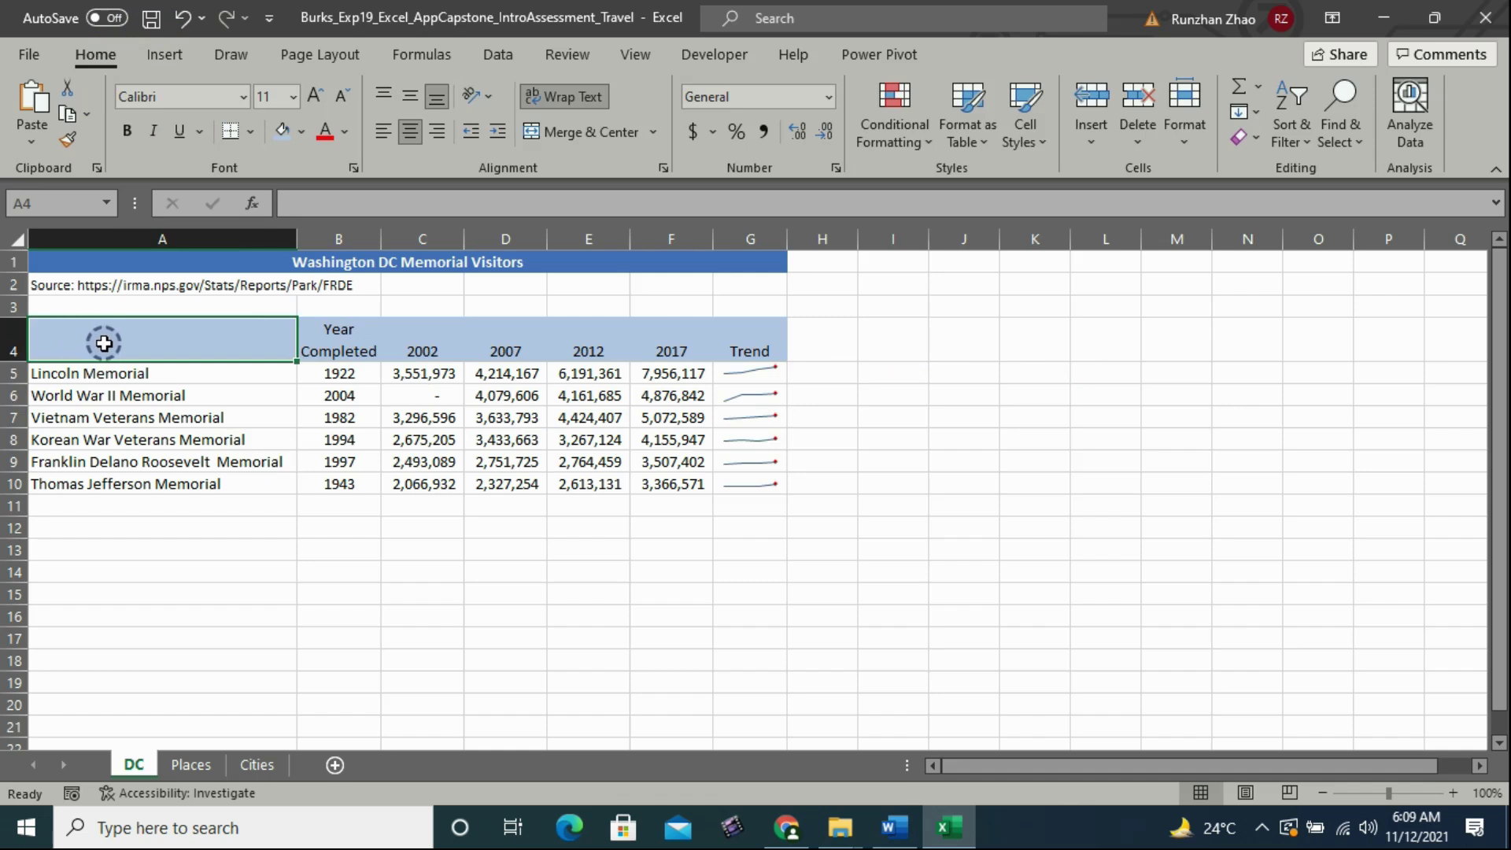
left_click_drag(107, 341, 190, 466)
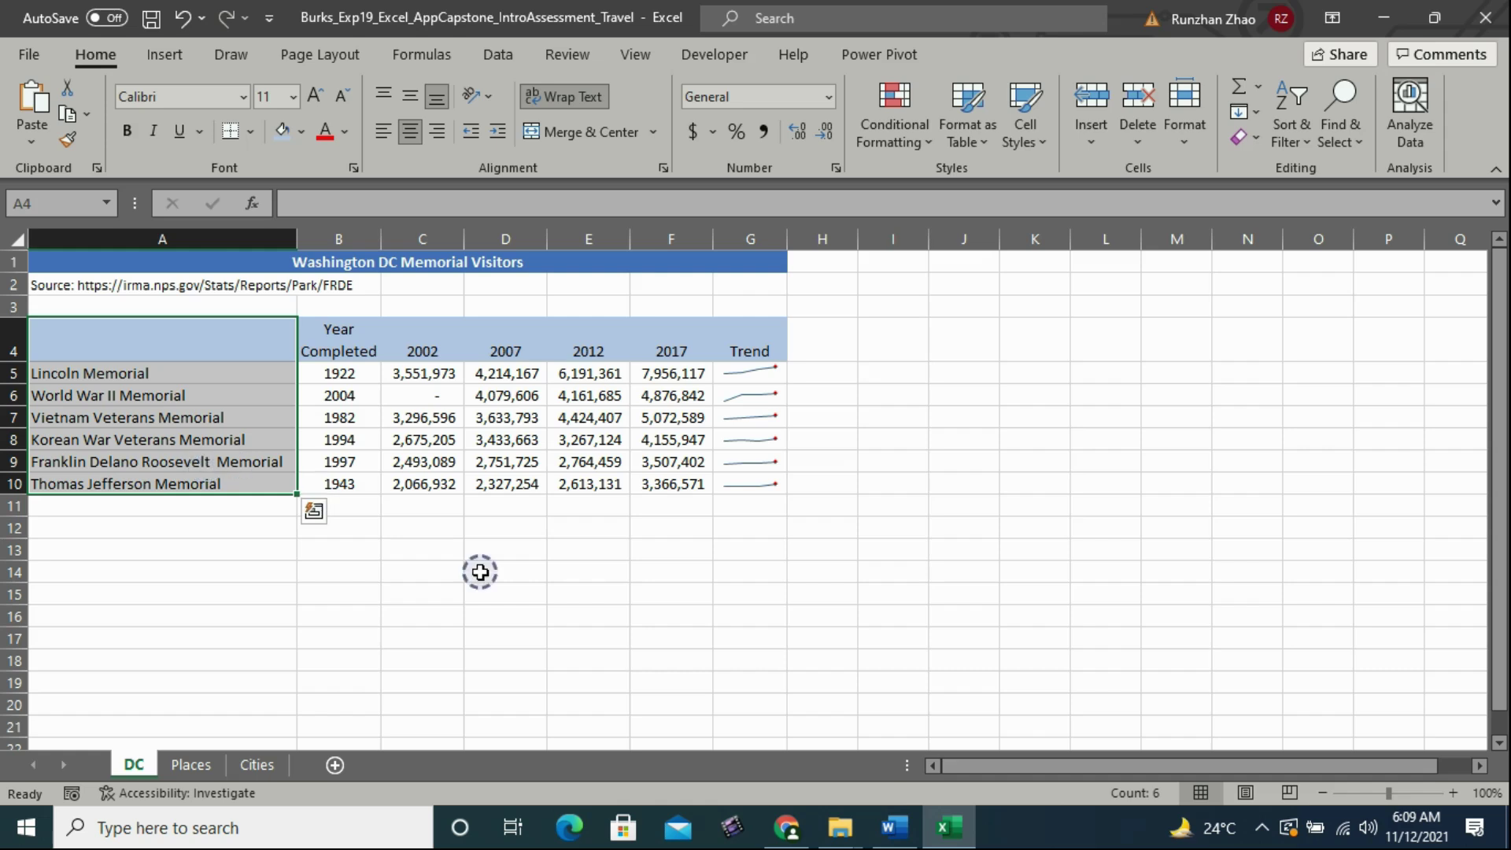
left_click(885, 833)
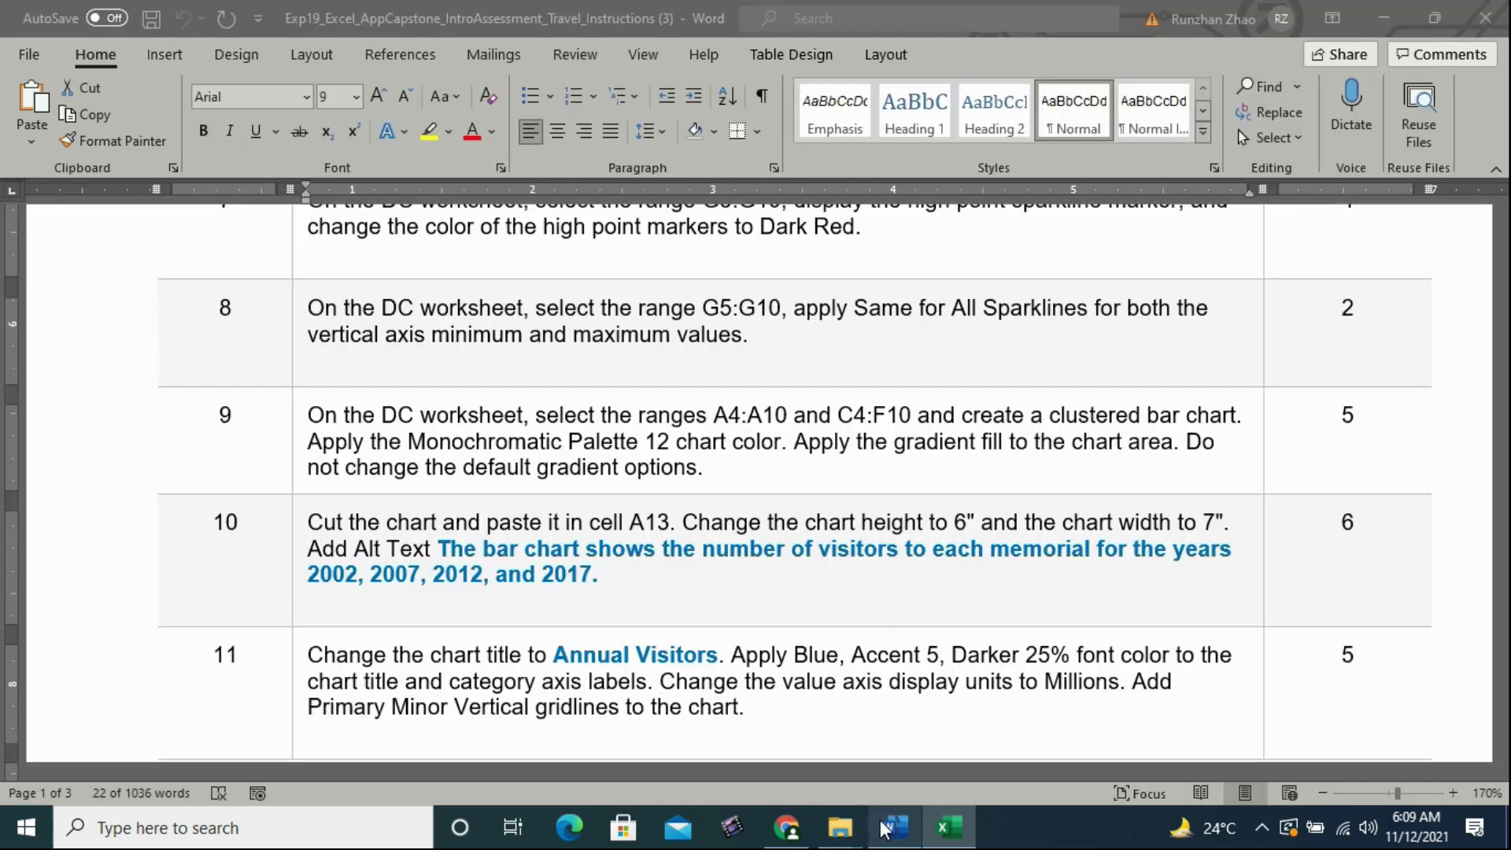
left_click_drag(299, 323, 755, 389)
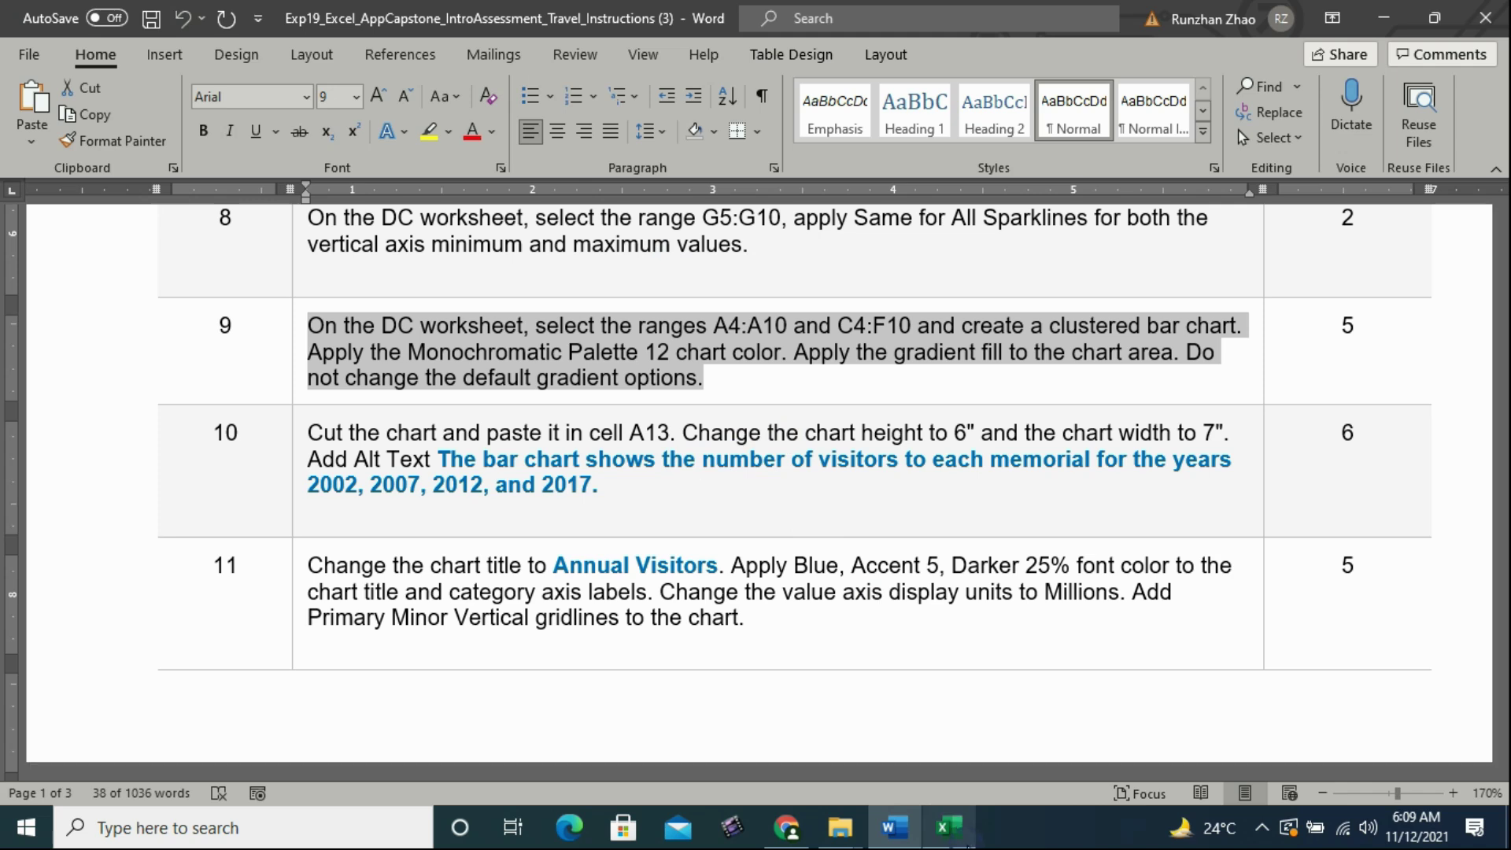
left_click(949, 830)
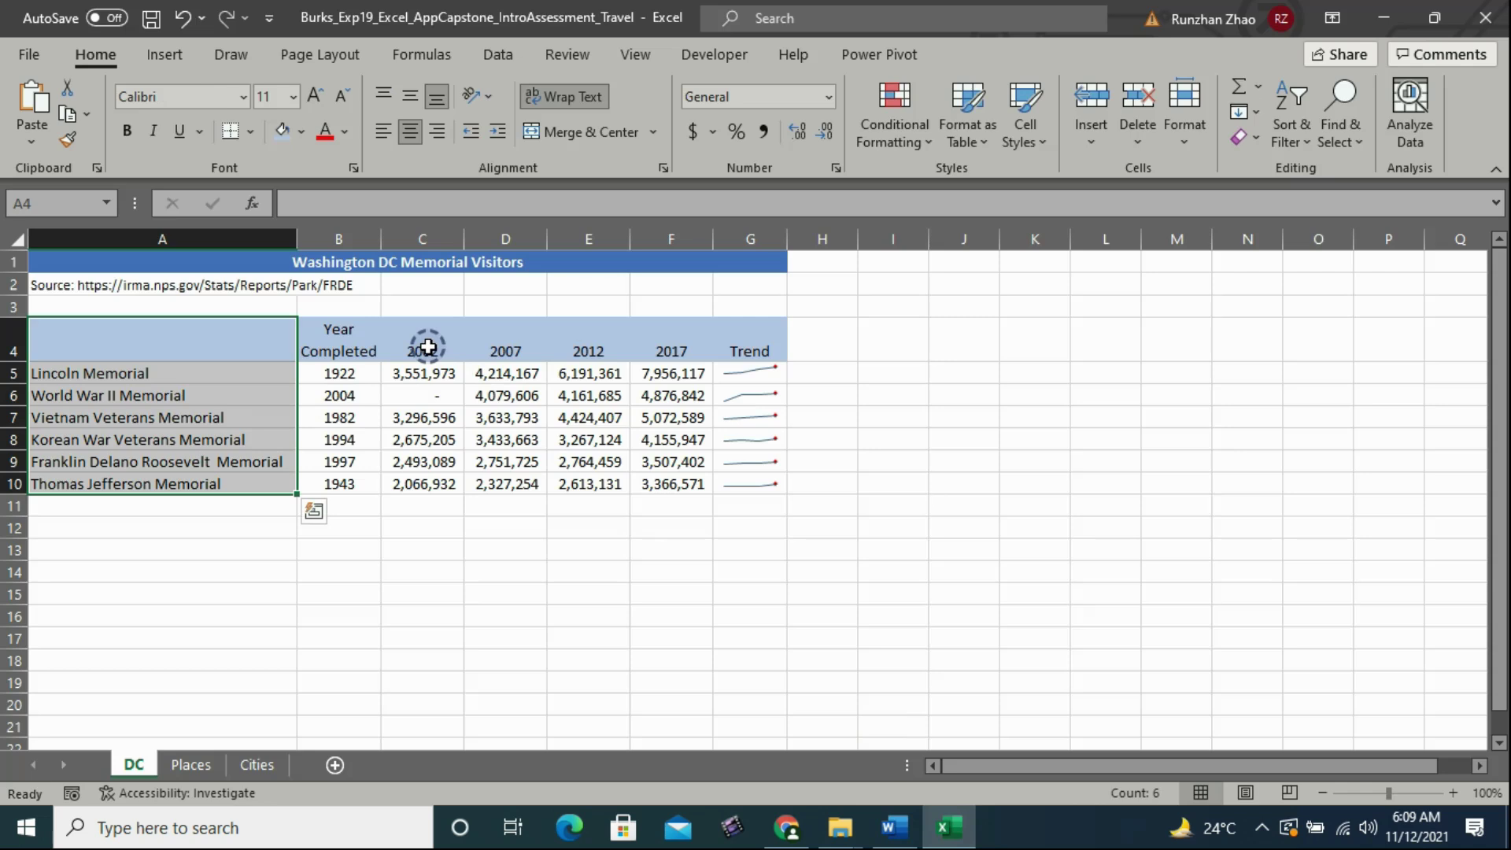
left_click_drag(414, 338, 676, 481)
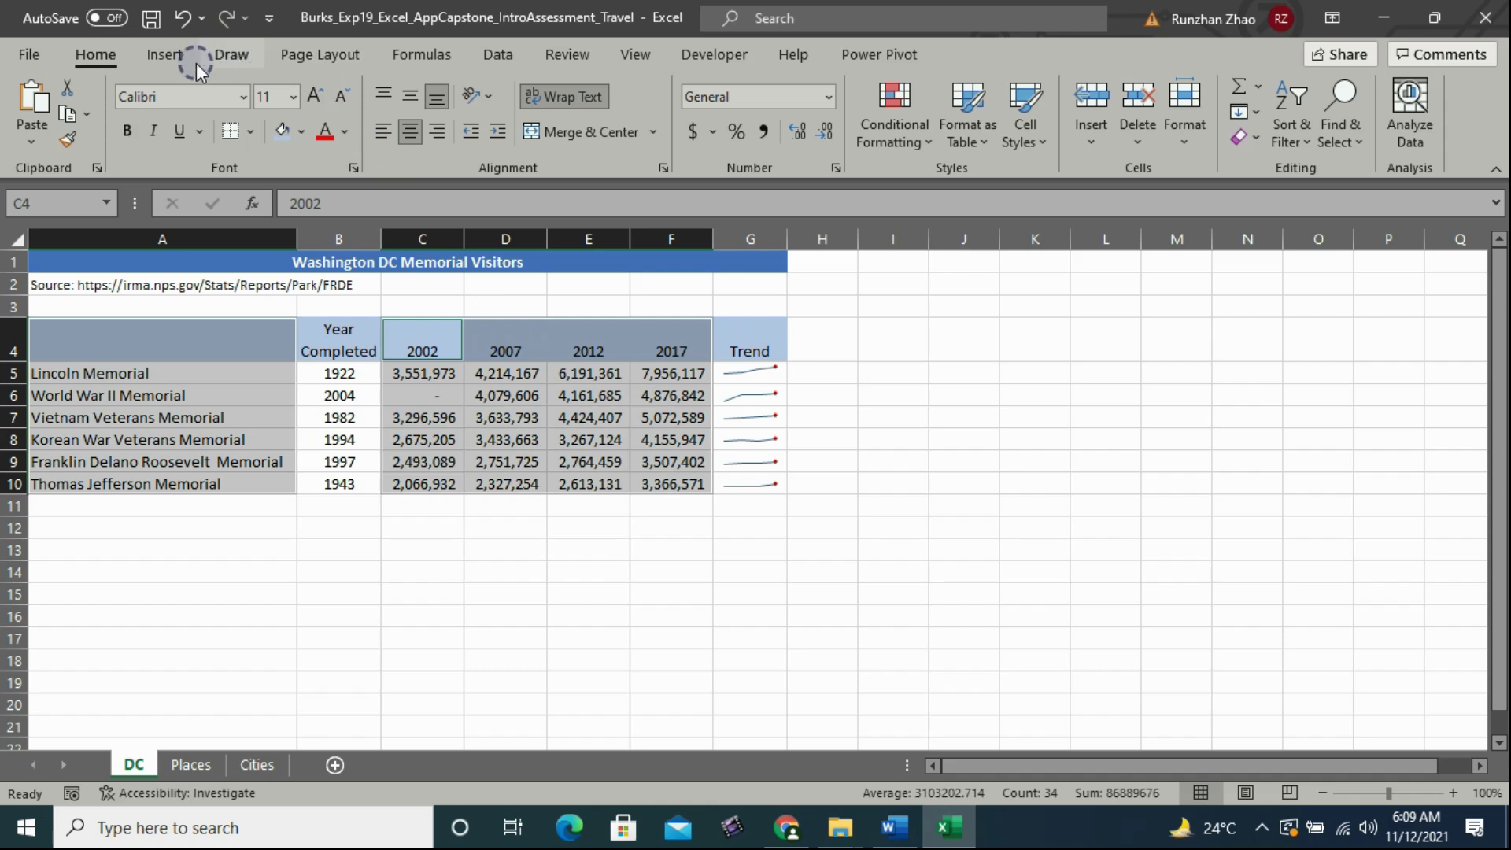
left_click(168, 60)
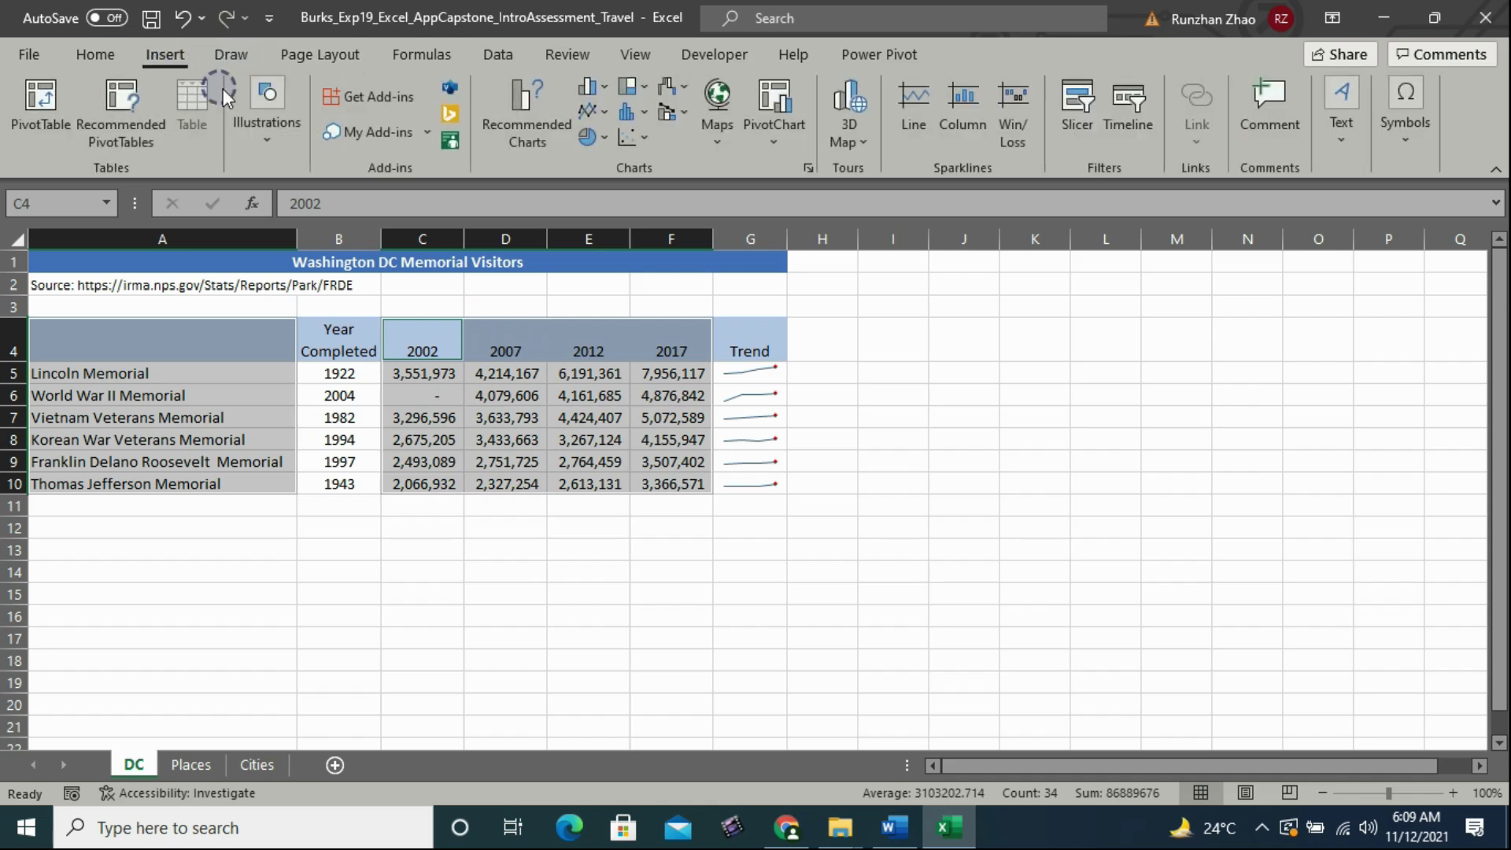
left_click(513, 139)
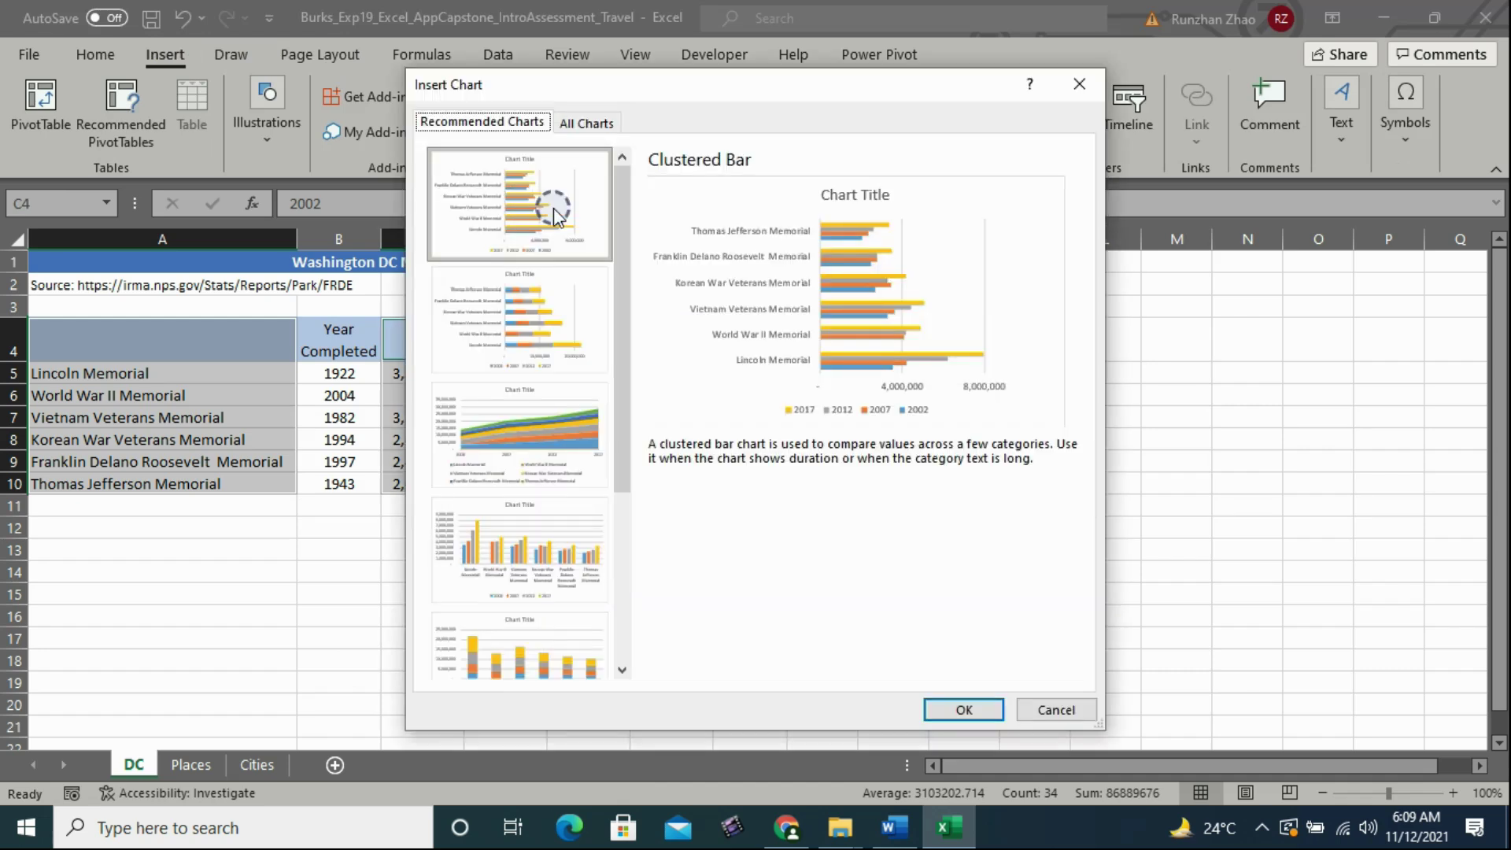
left_click(584, 125)
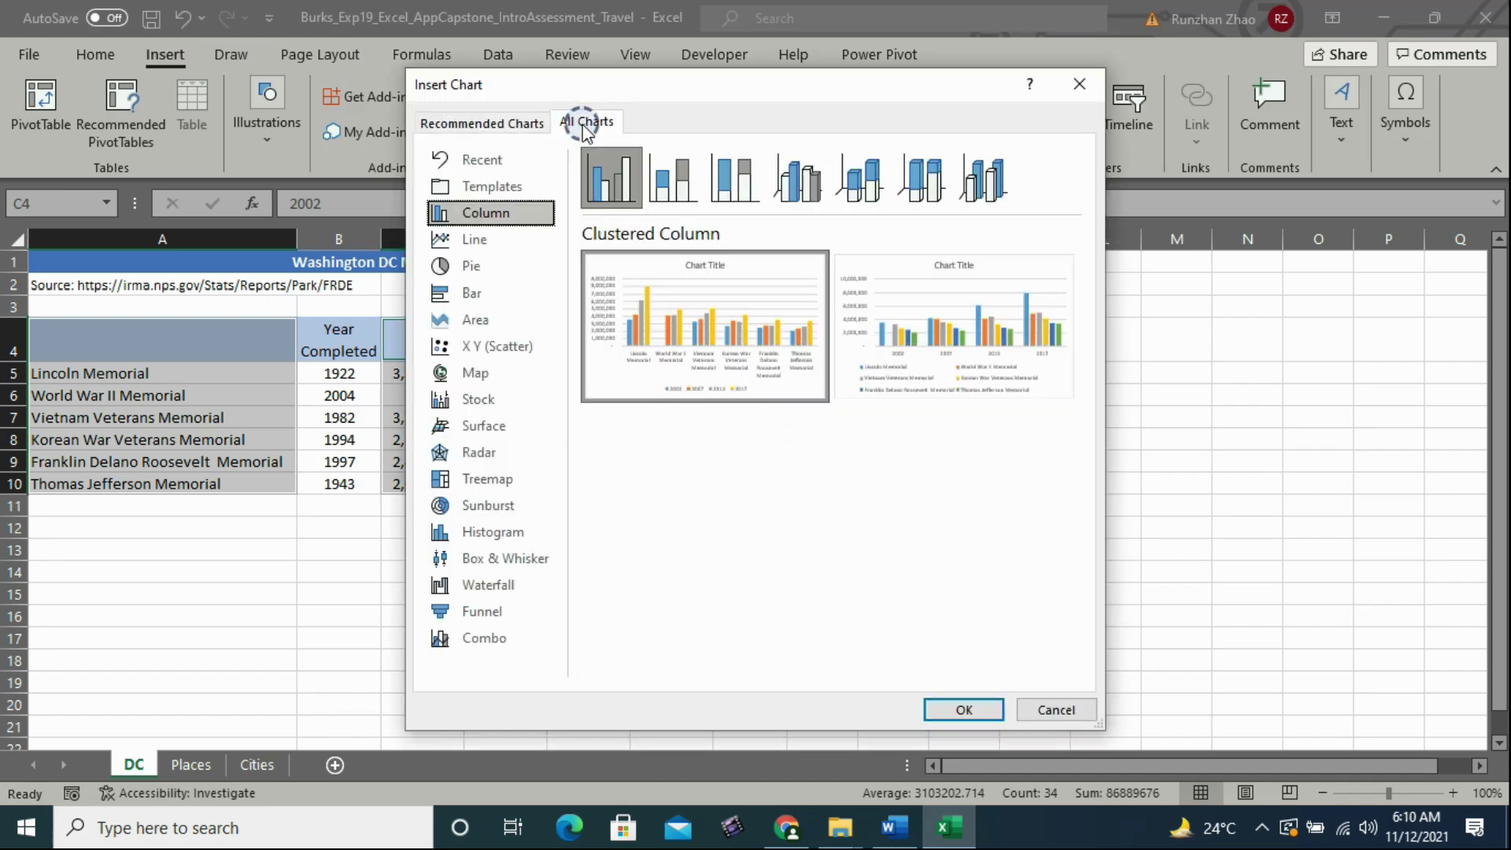
left_click(487, 297)
mouse_move(710, 326)
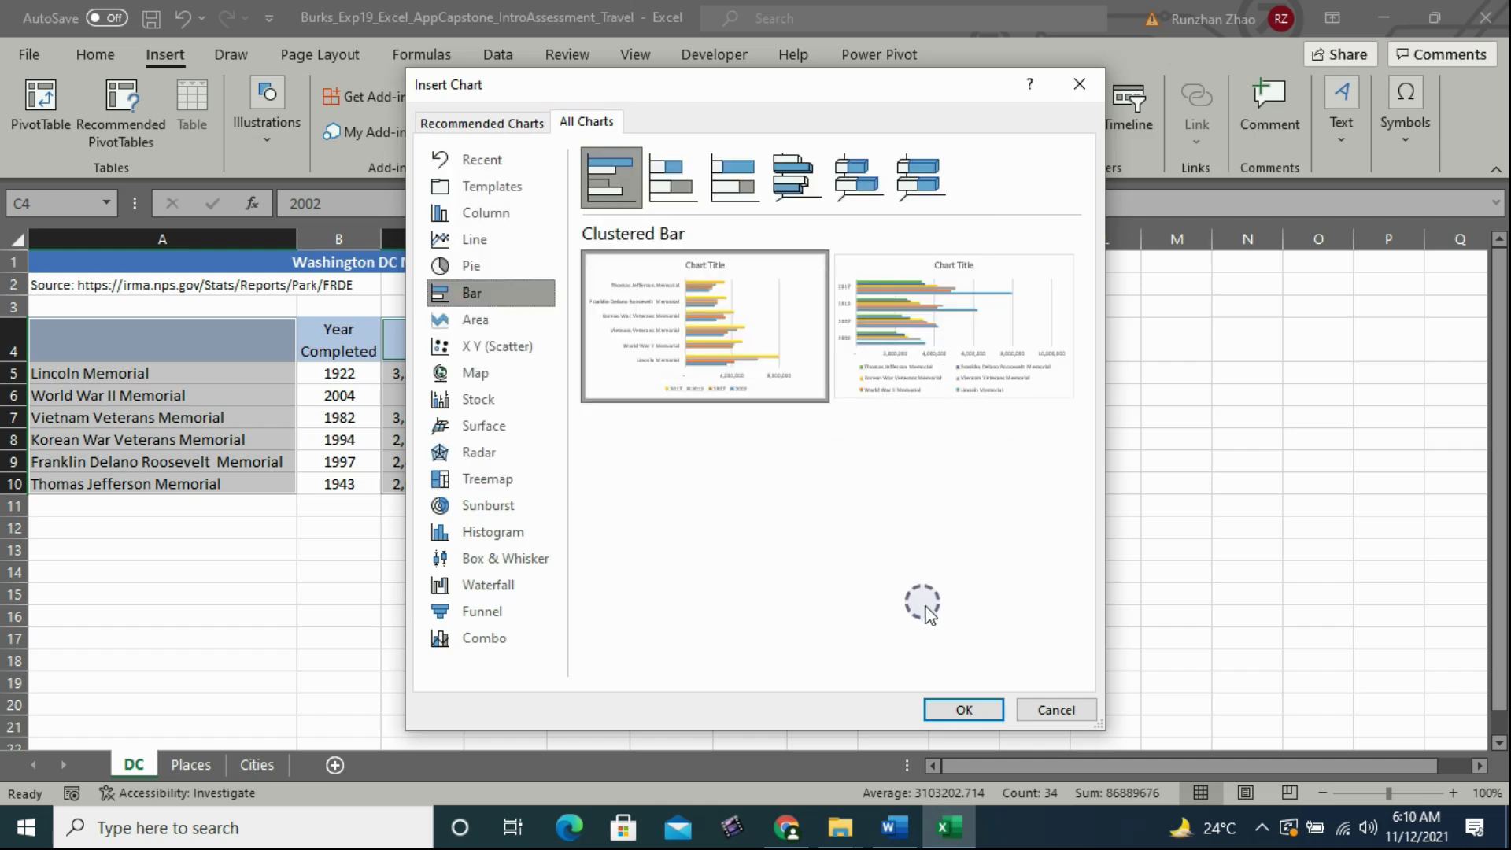
left_click(952, 711)
mouse_move(726, 447)
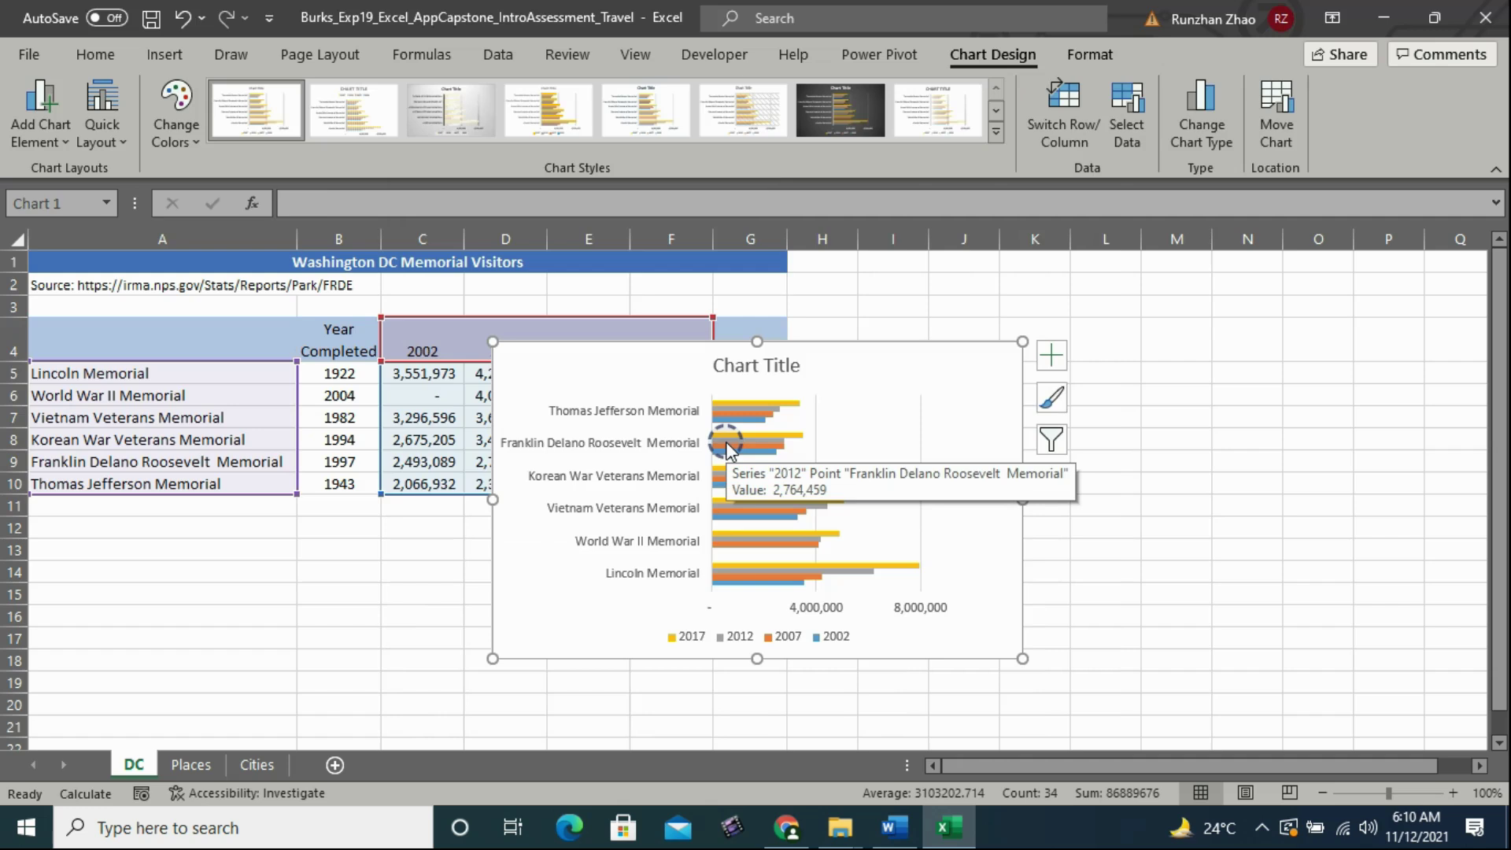
Step: Apply the Monochromatic Palette 12 color scheme to the clustered bar chart
left_click(192, 143)
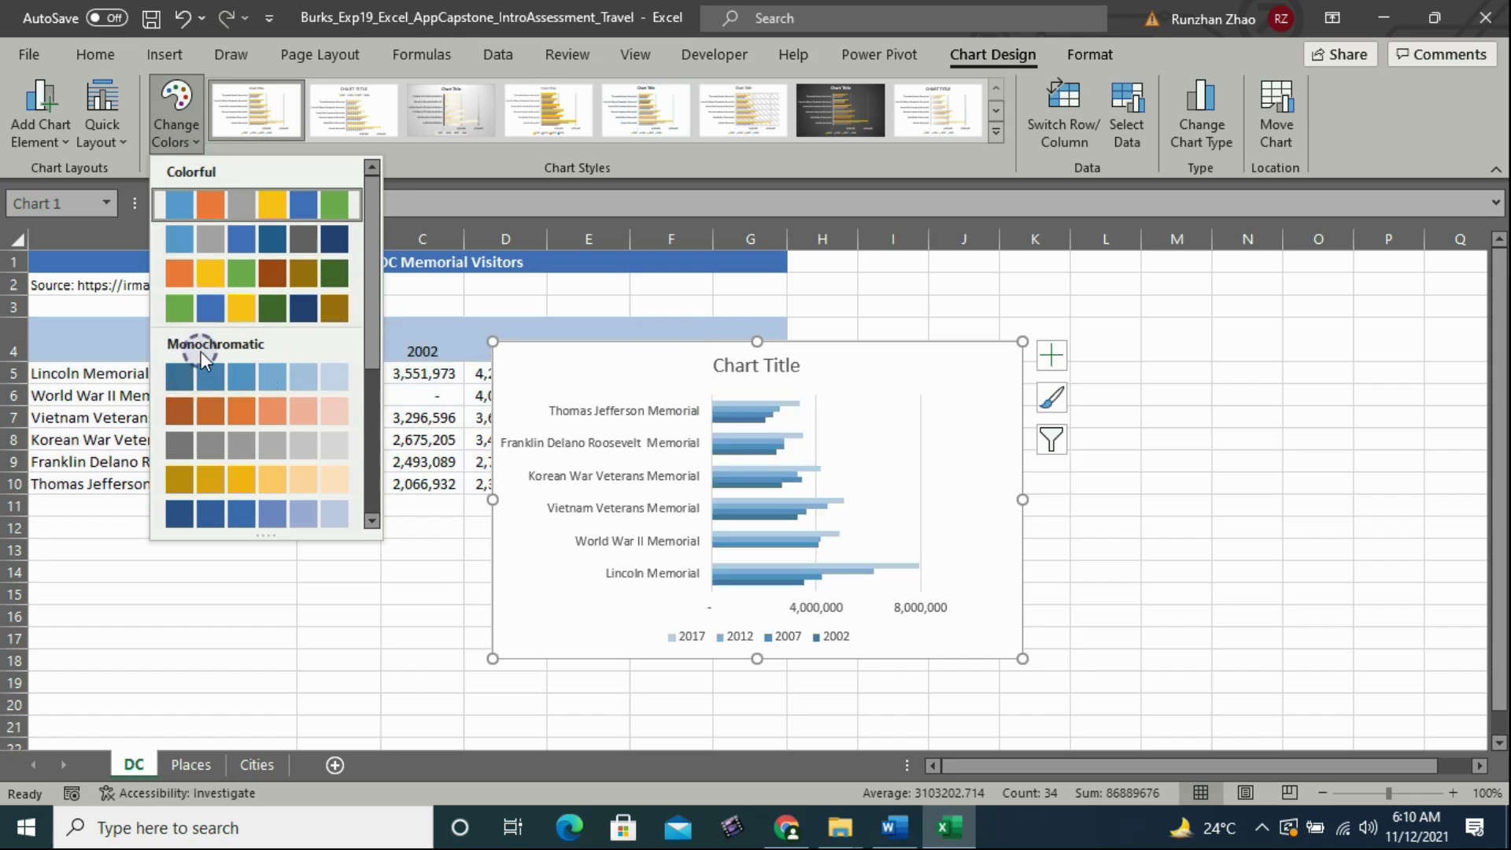
left_click_drag(373, 326, 373, 423)
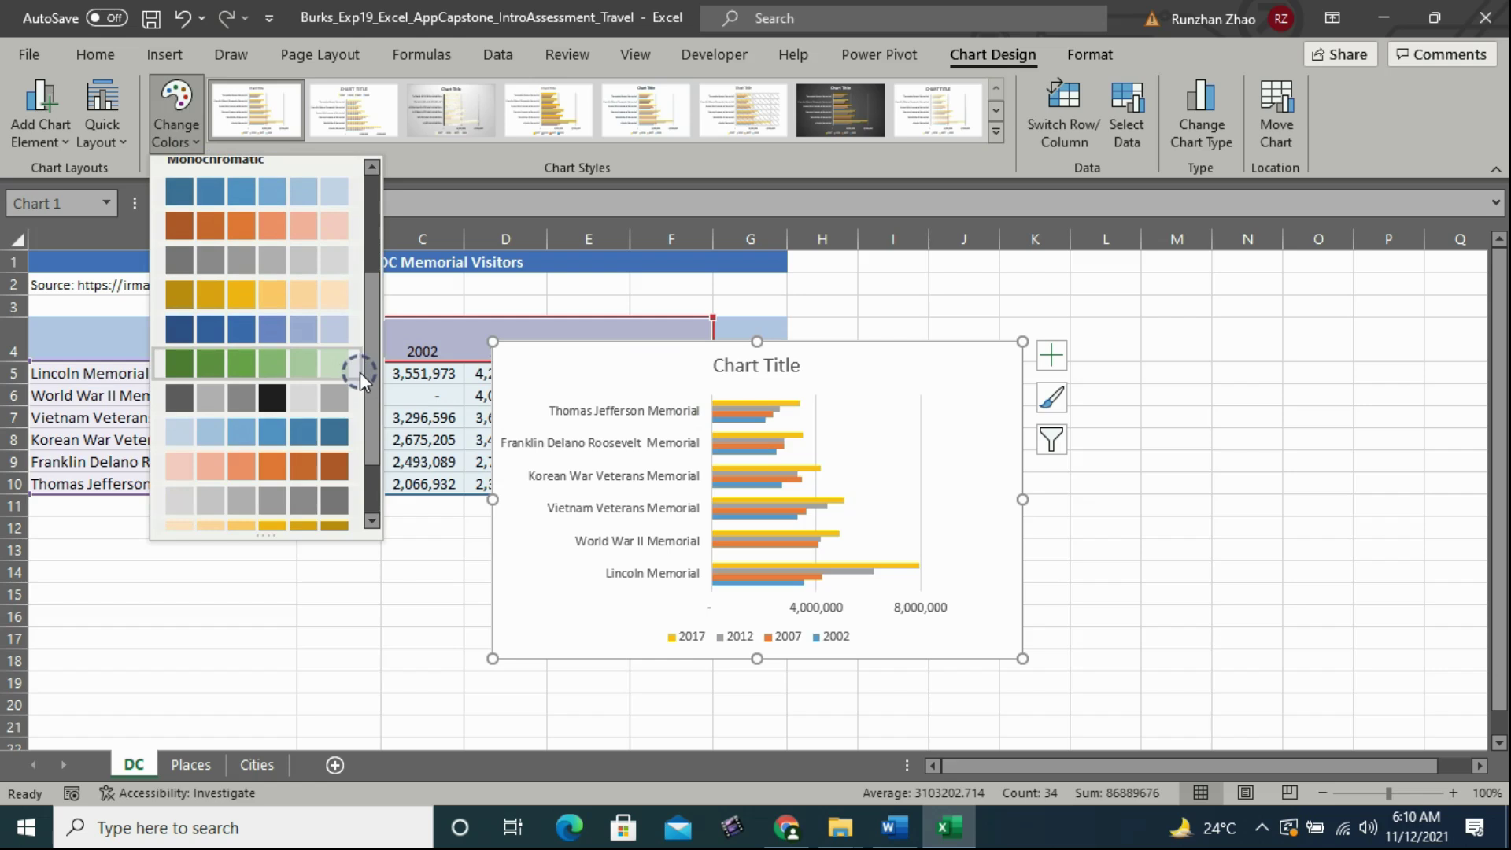
left_click_drag(367, 376, 373, 429)
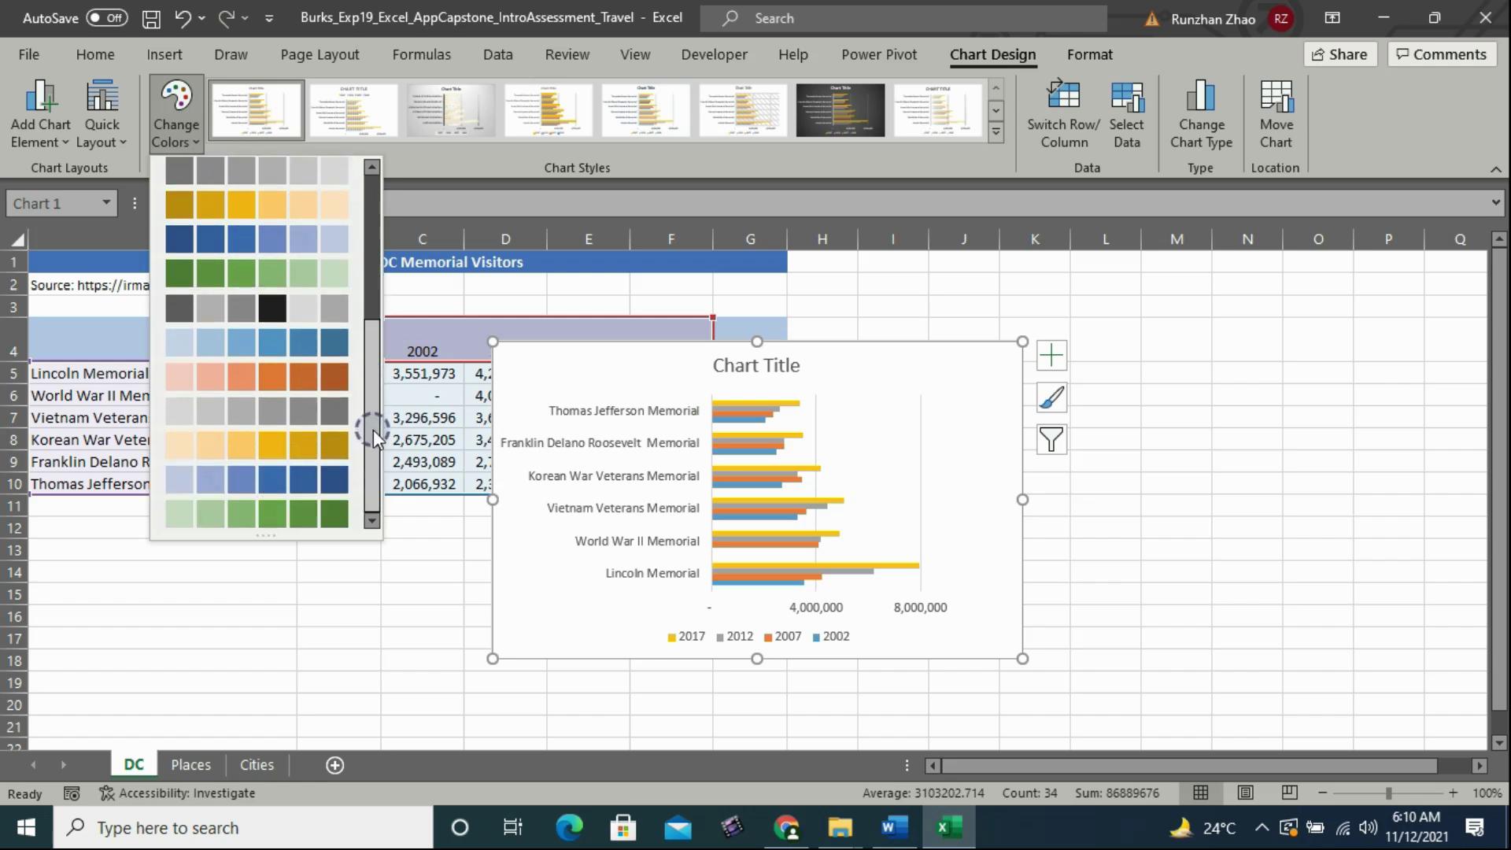
left_click(183, 481)
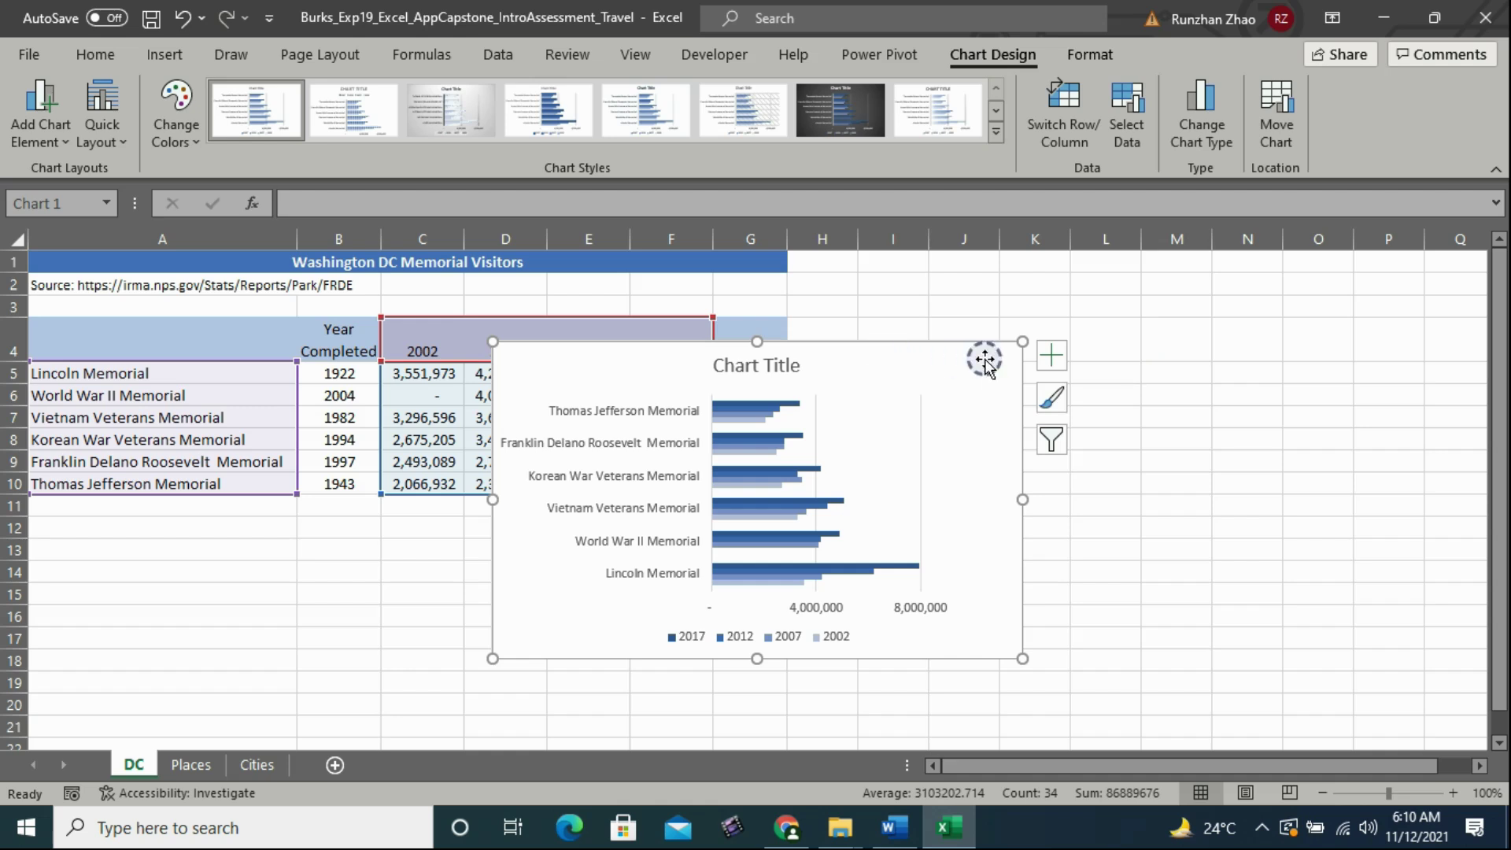
Step: Apply a gradient fill to the chart area of the bar chart, keeping the default gradient options
left_click(1057, 361)
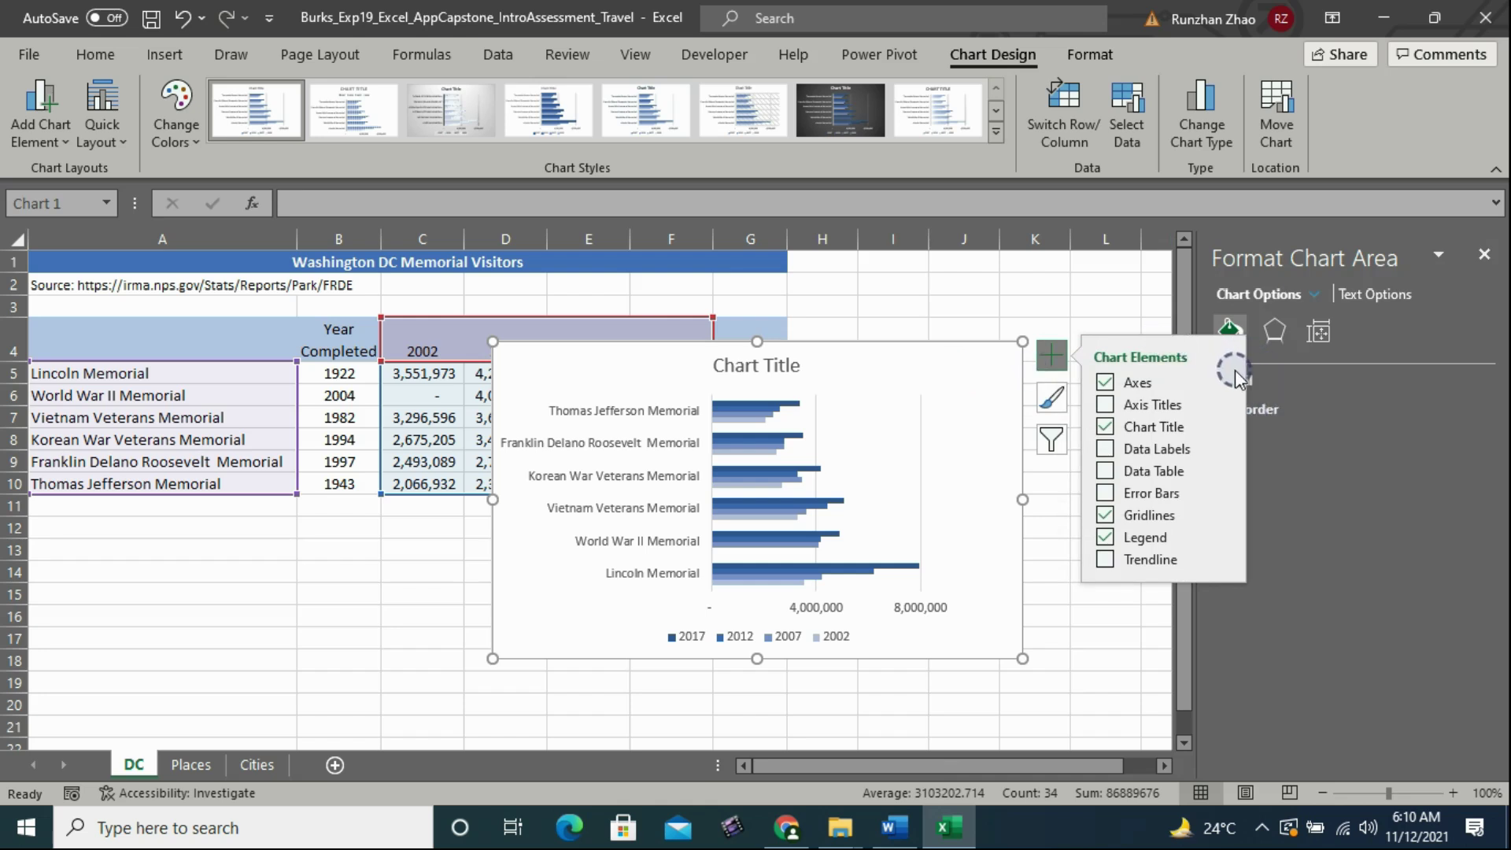
left_click(1130, 315)
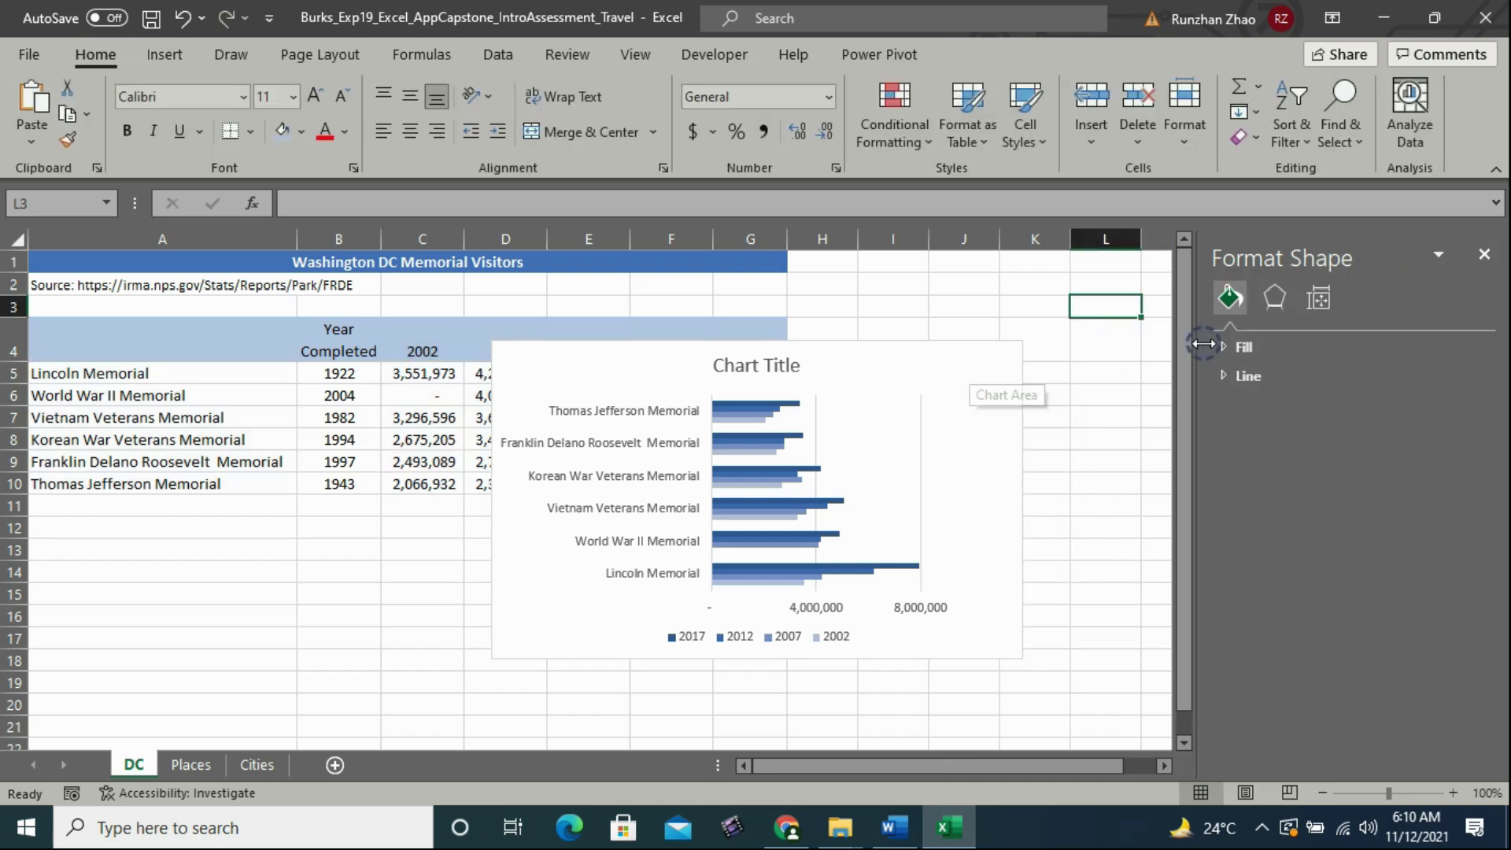
left_click(1224, 346)
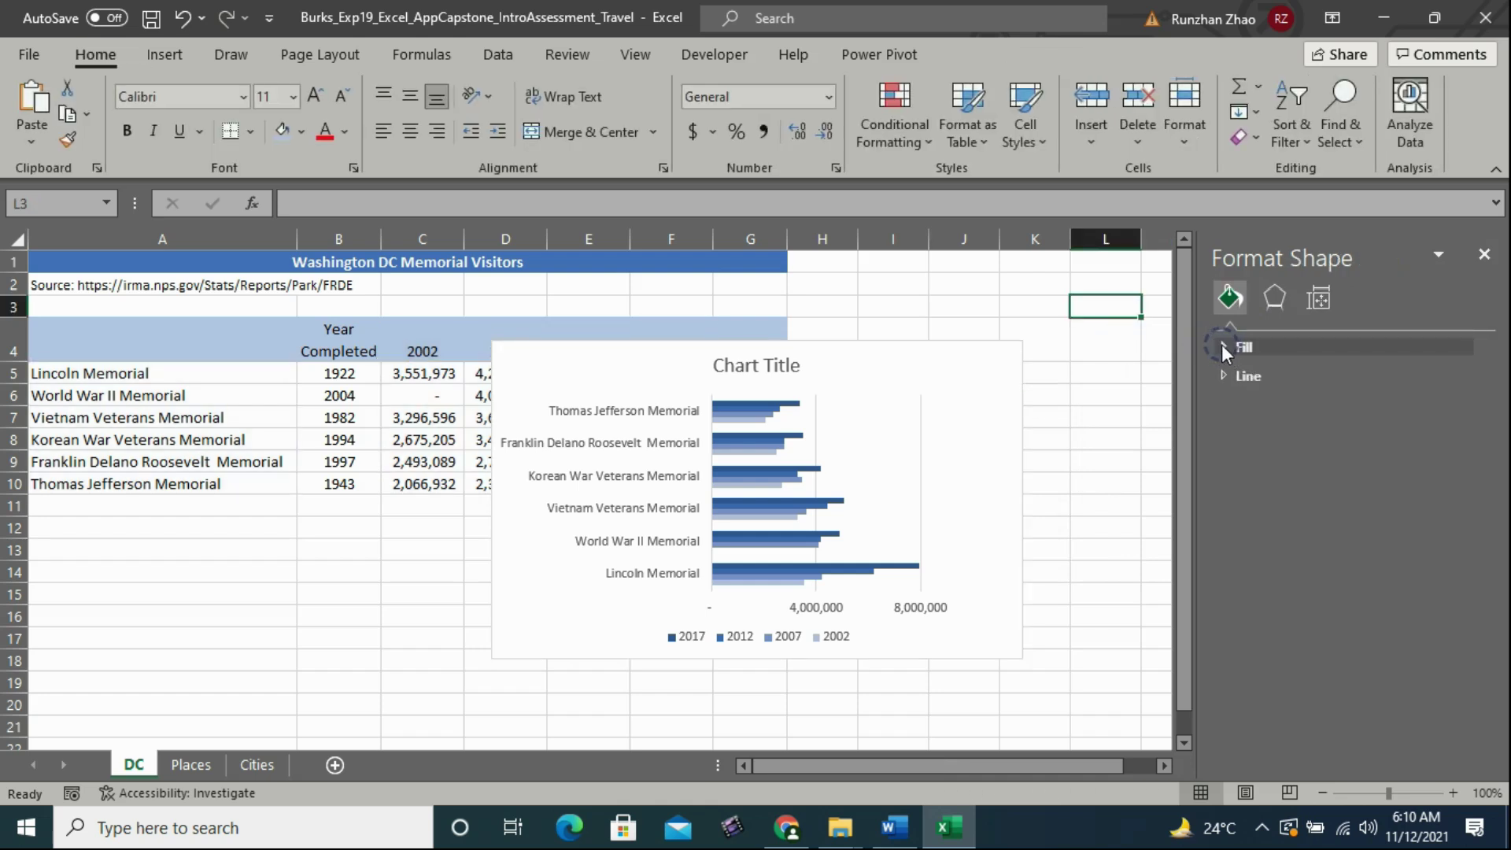
left_click(1245, 404)
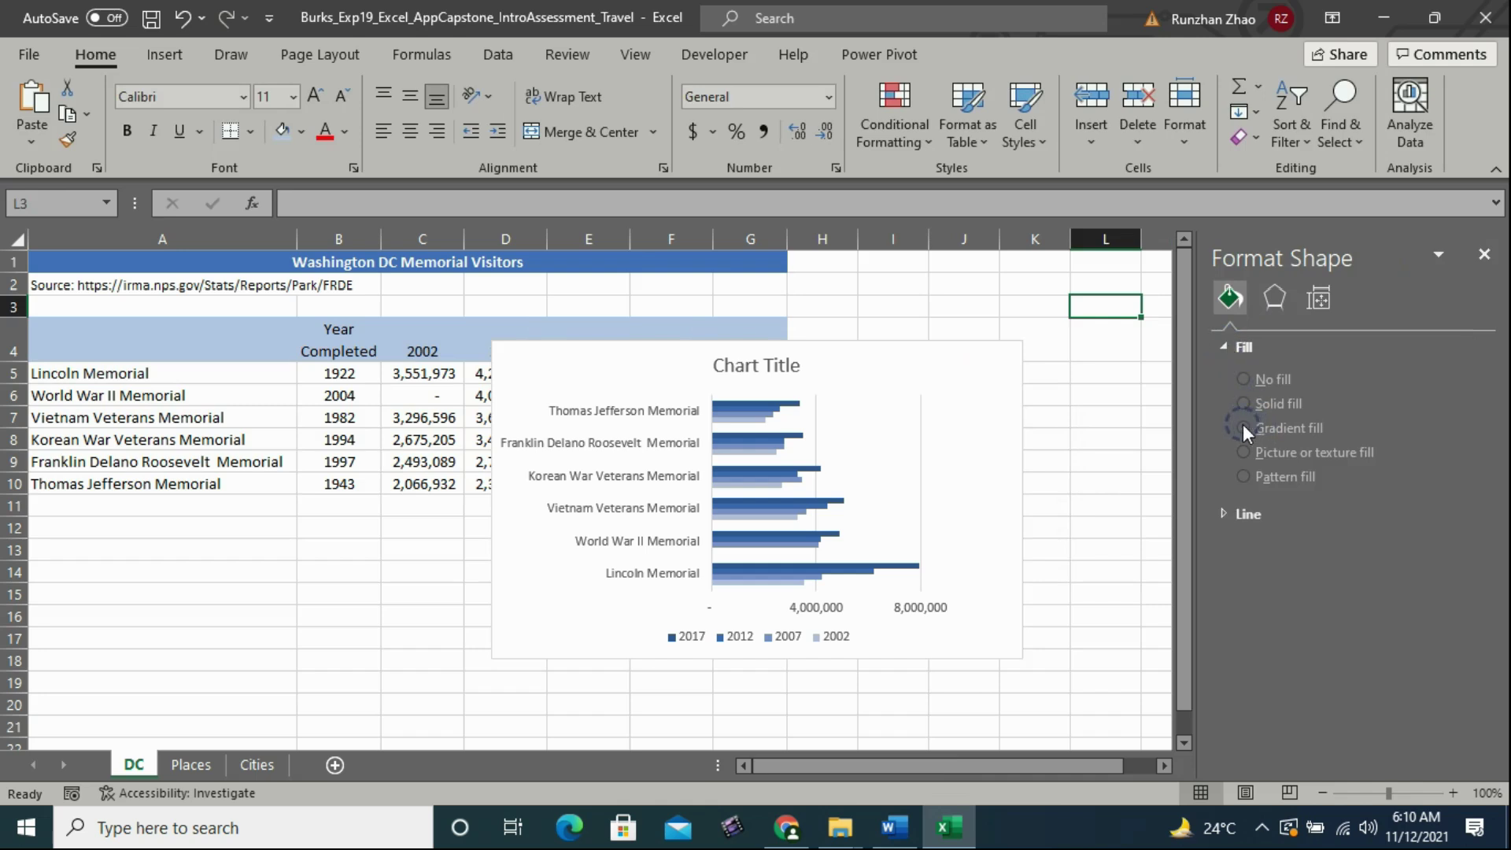
left_click(890, 378)
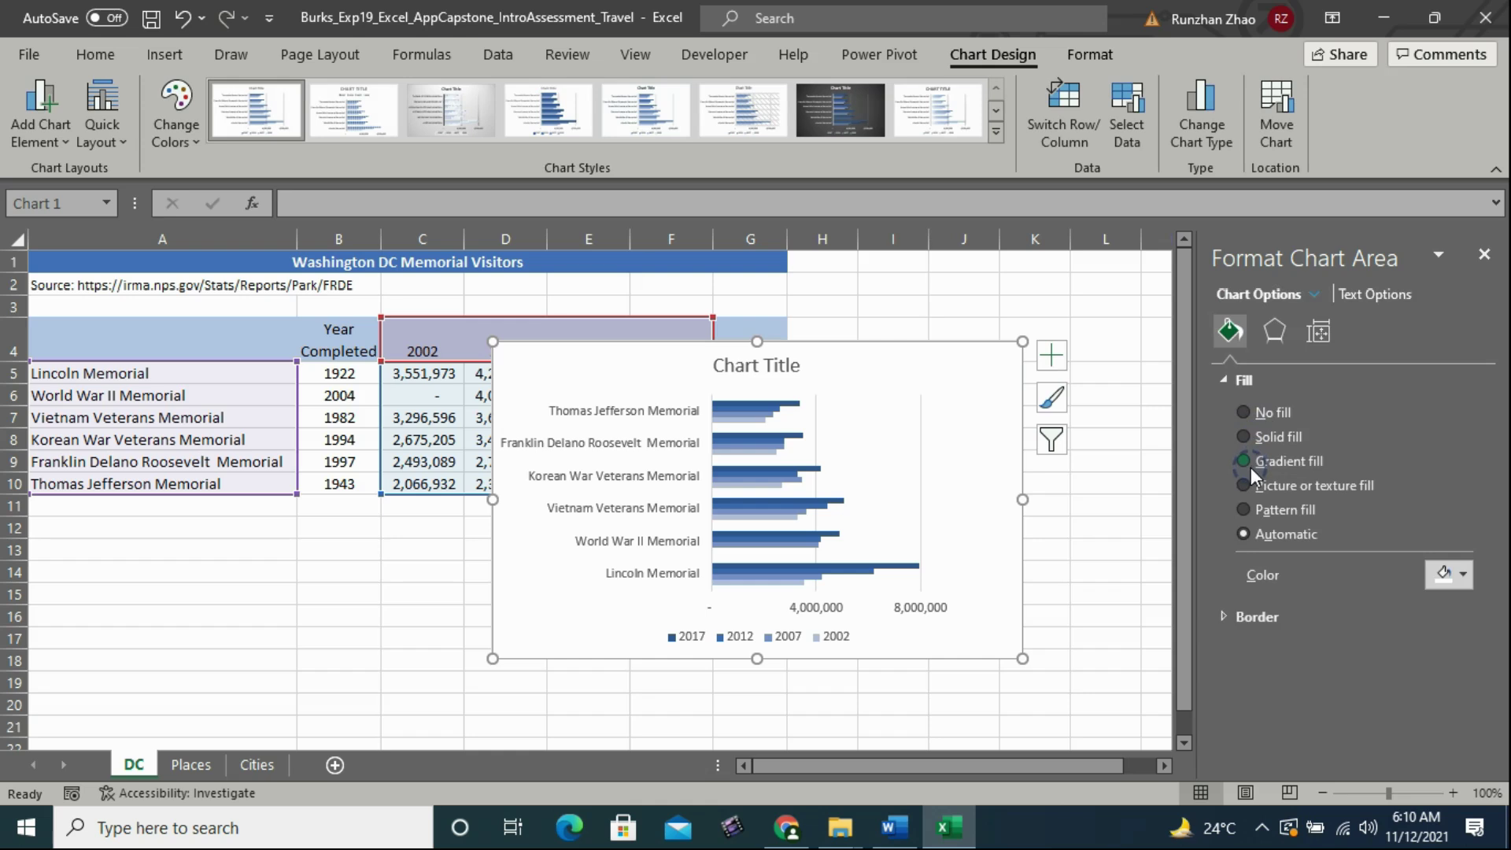
left_click(1243, 460)
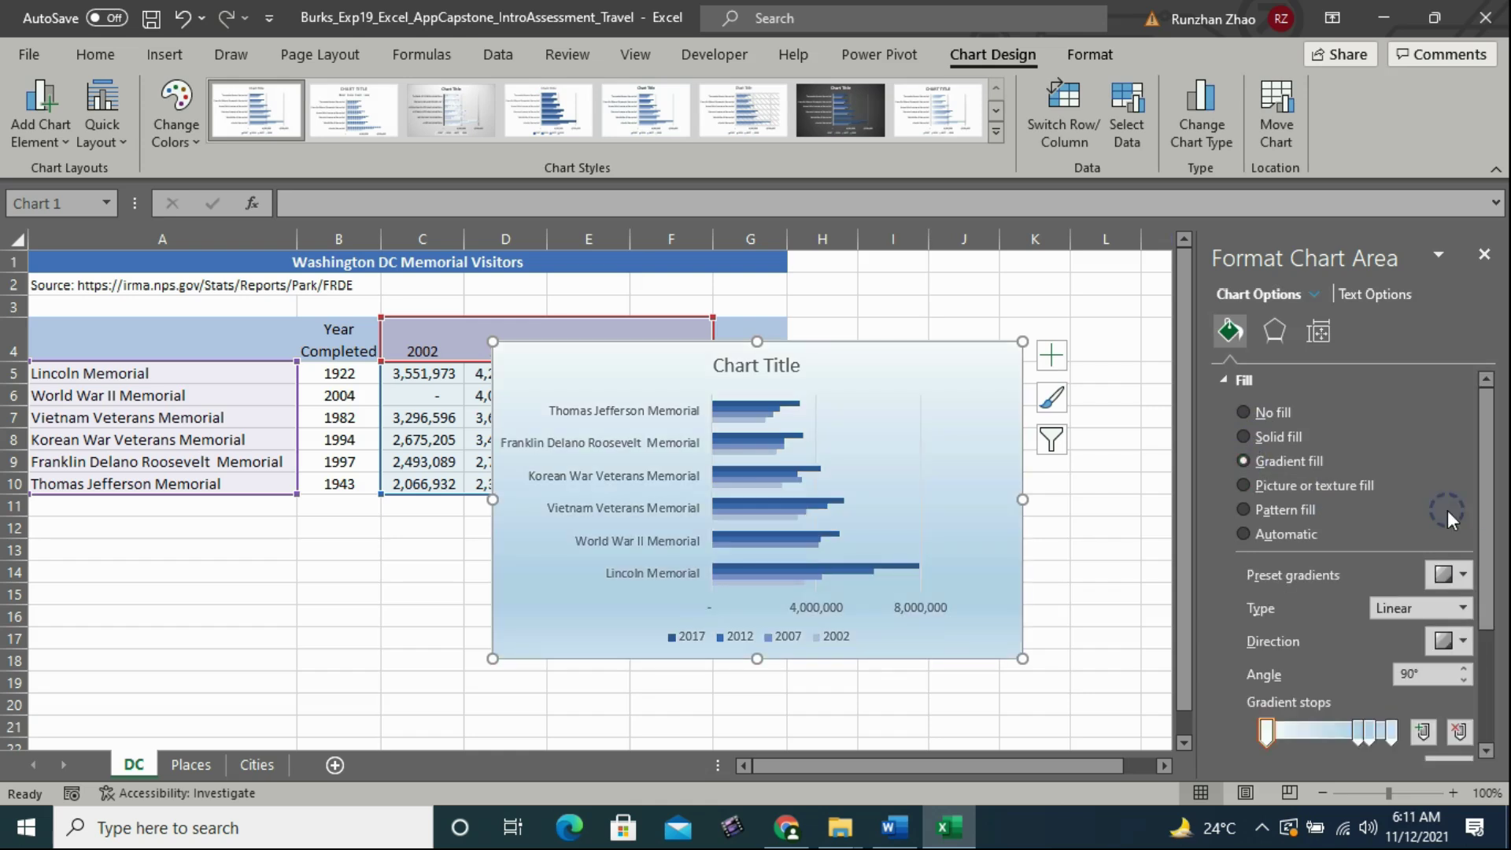
left_click(1491, 497)
left_click_drag(1491, 497, 1488, 544)
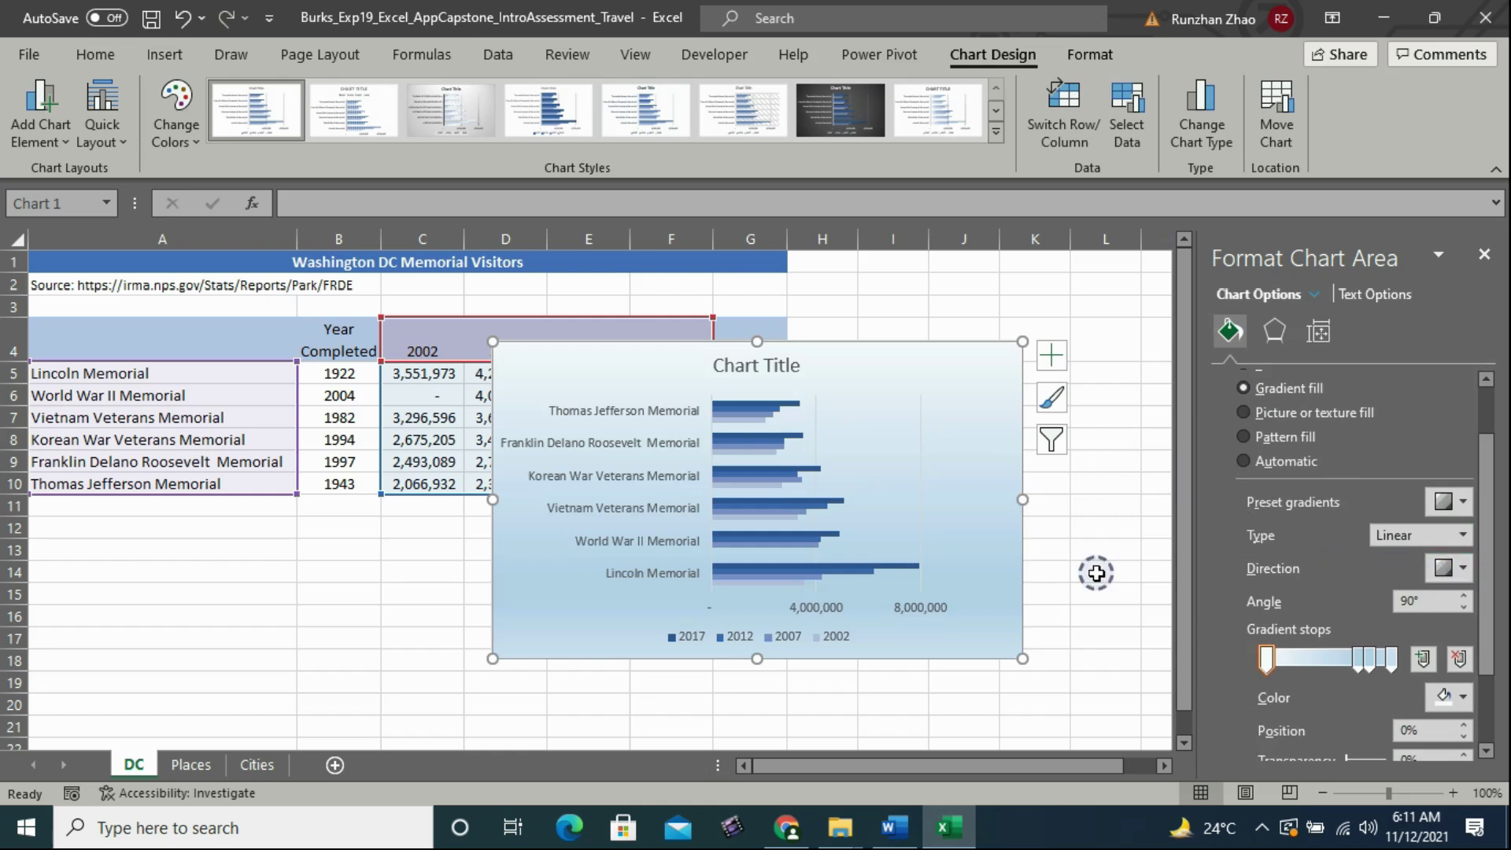
Step: Recheck the gradient fill requirement of instruction 9 in Word, read instruction 10 on placing and sizing the chart, and return to Excel
left_click(894, 827)
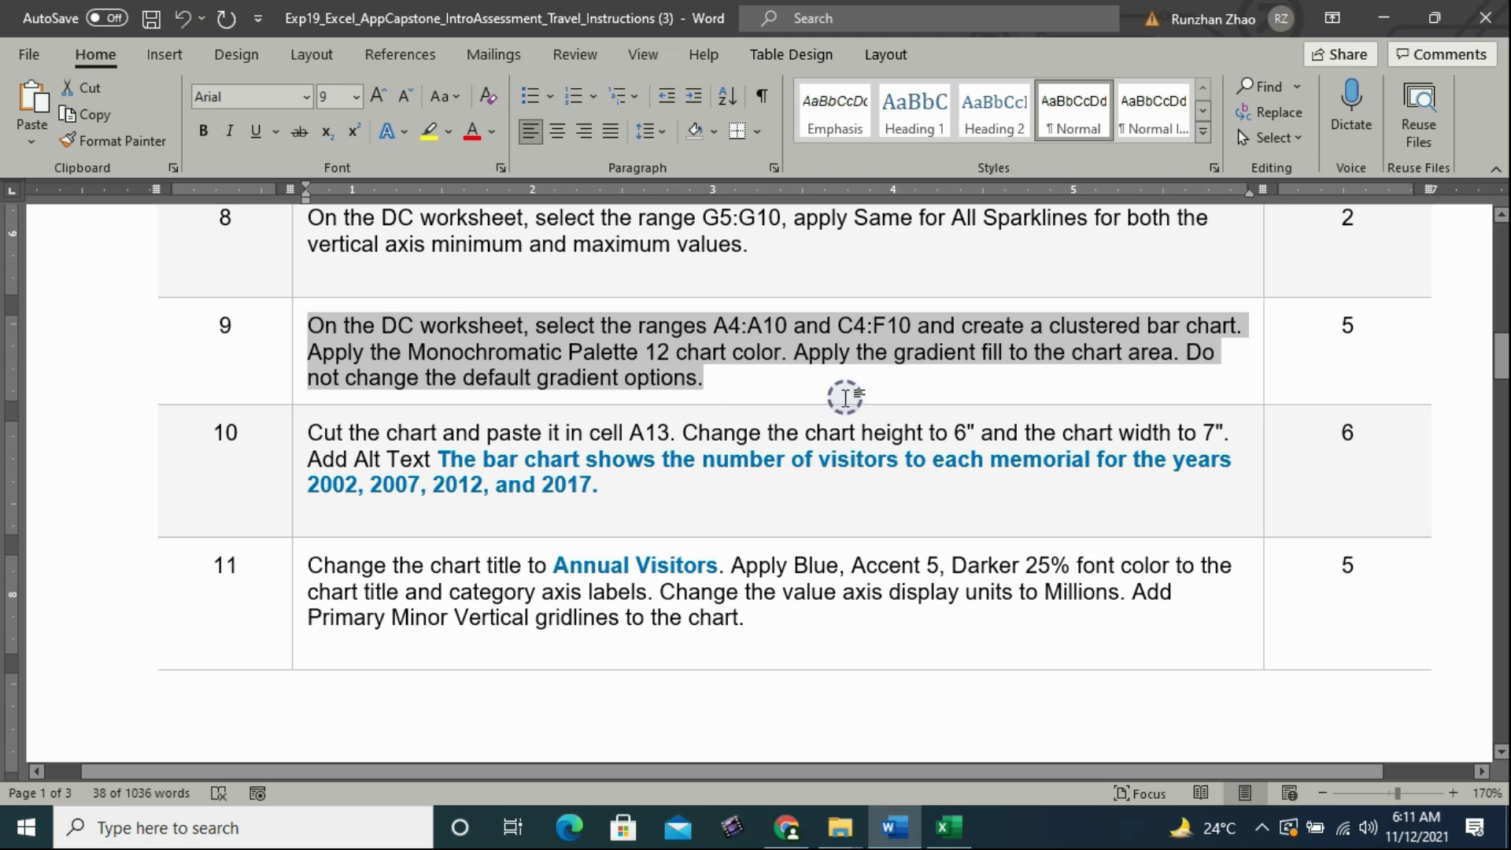
left_click(795, 351)
left_click_drag(910, 352, 725, 385)
left_click(720, 384)
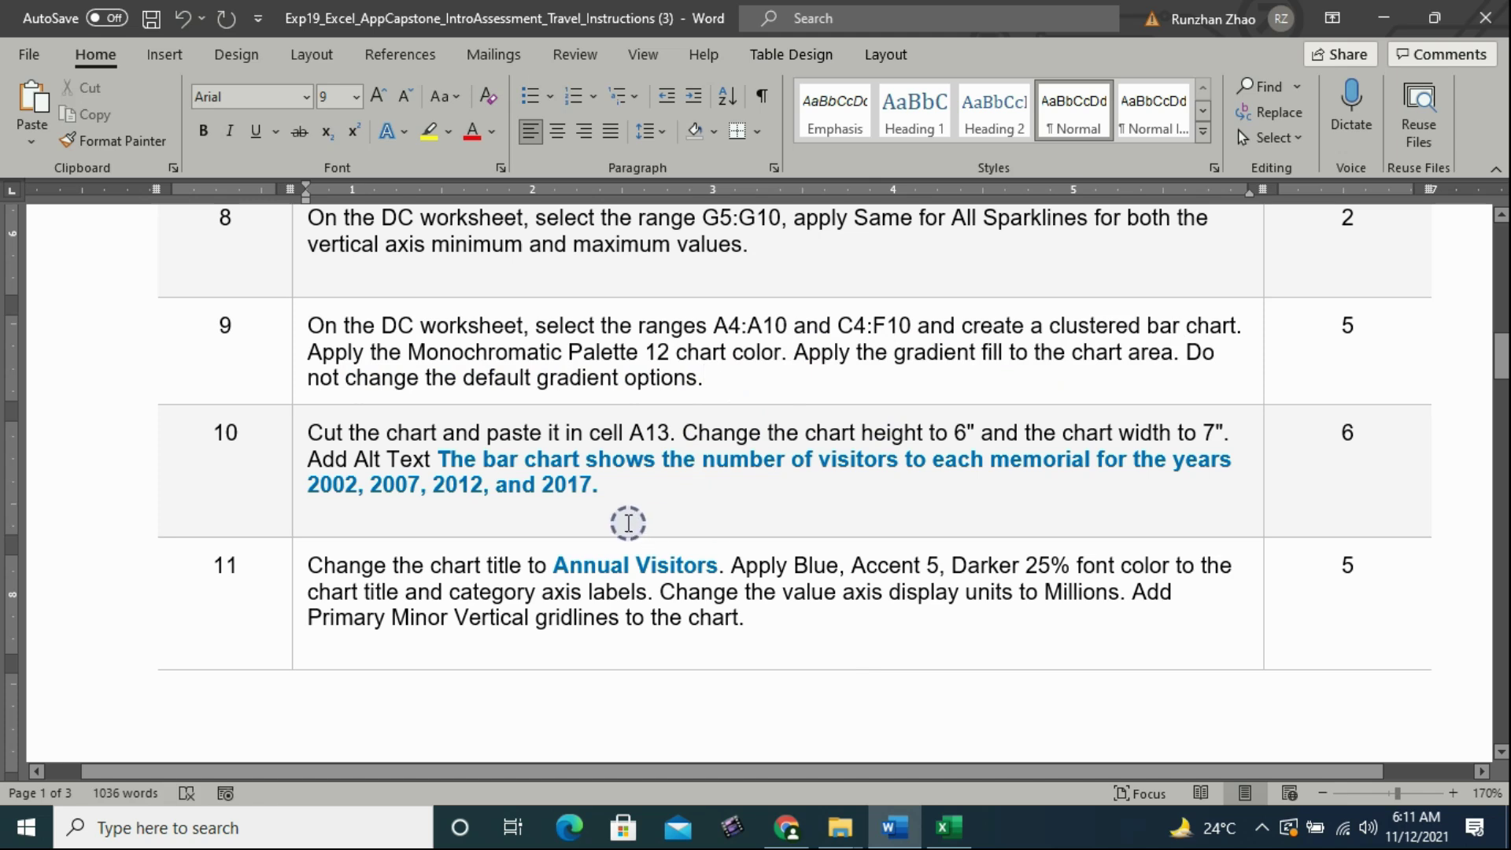
left_click(606, 497)
scroll(607, 496, "down", 1)
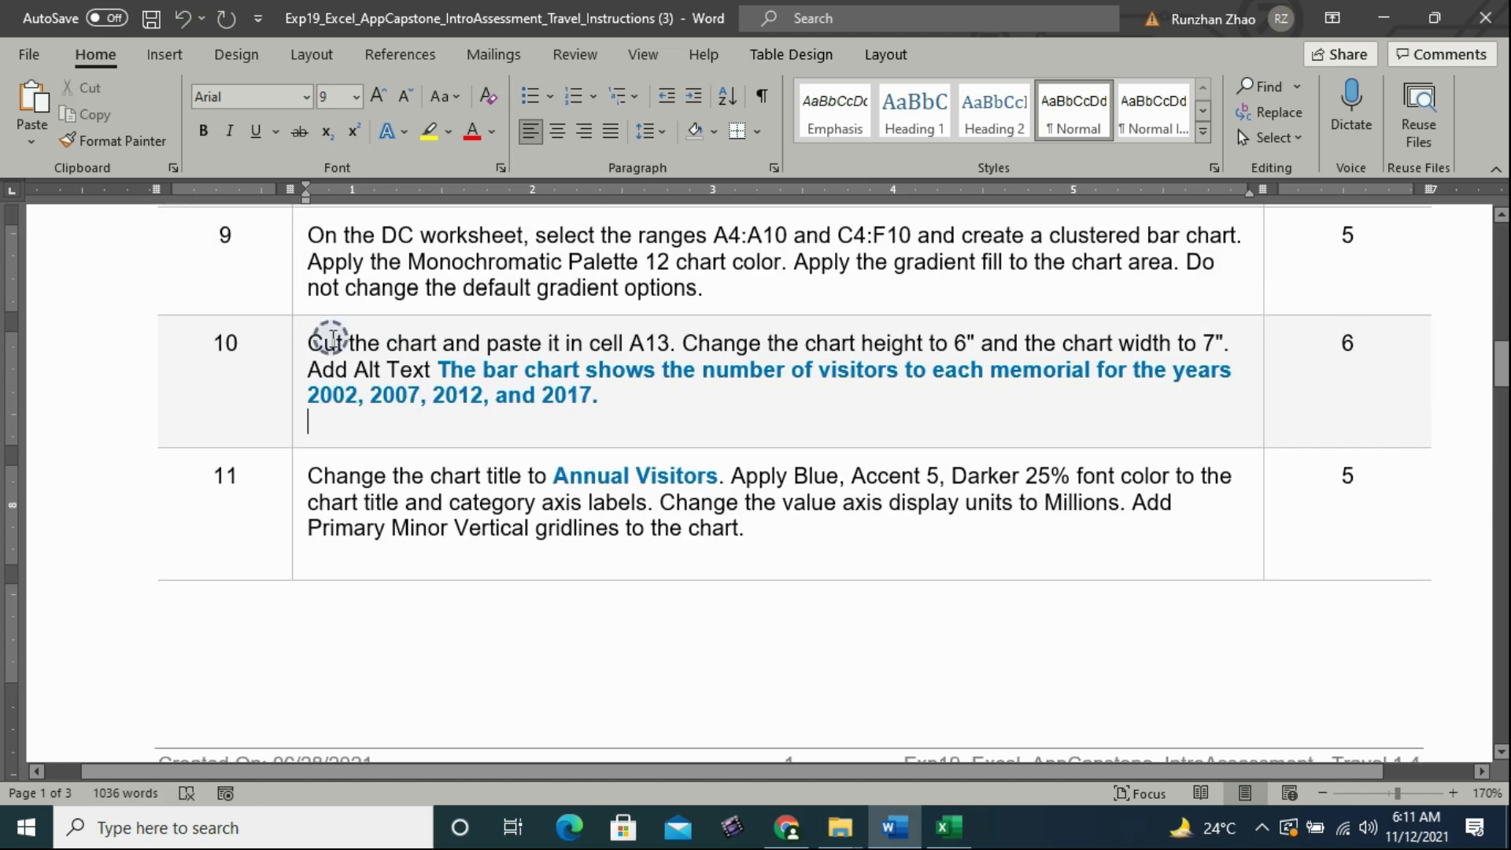
left_click(948, 827)
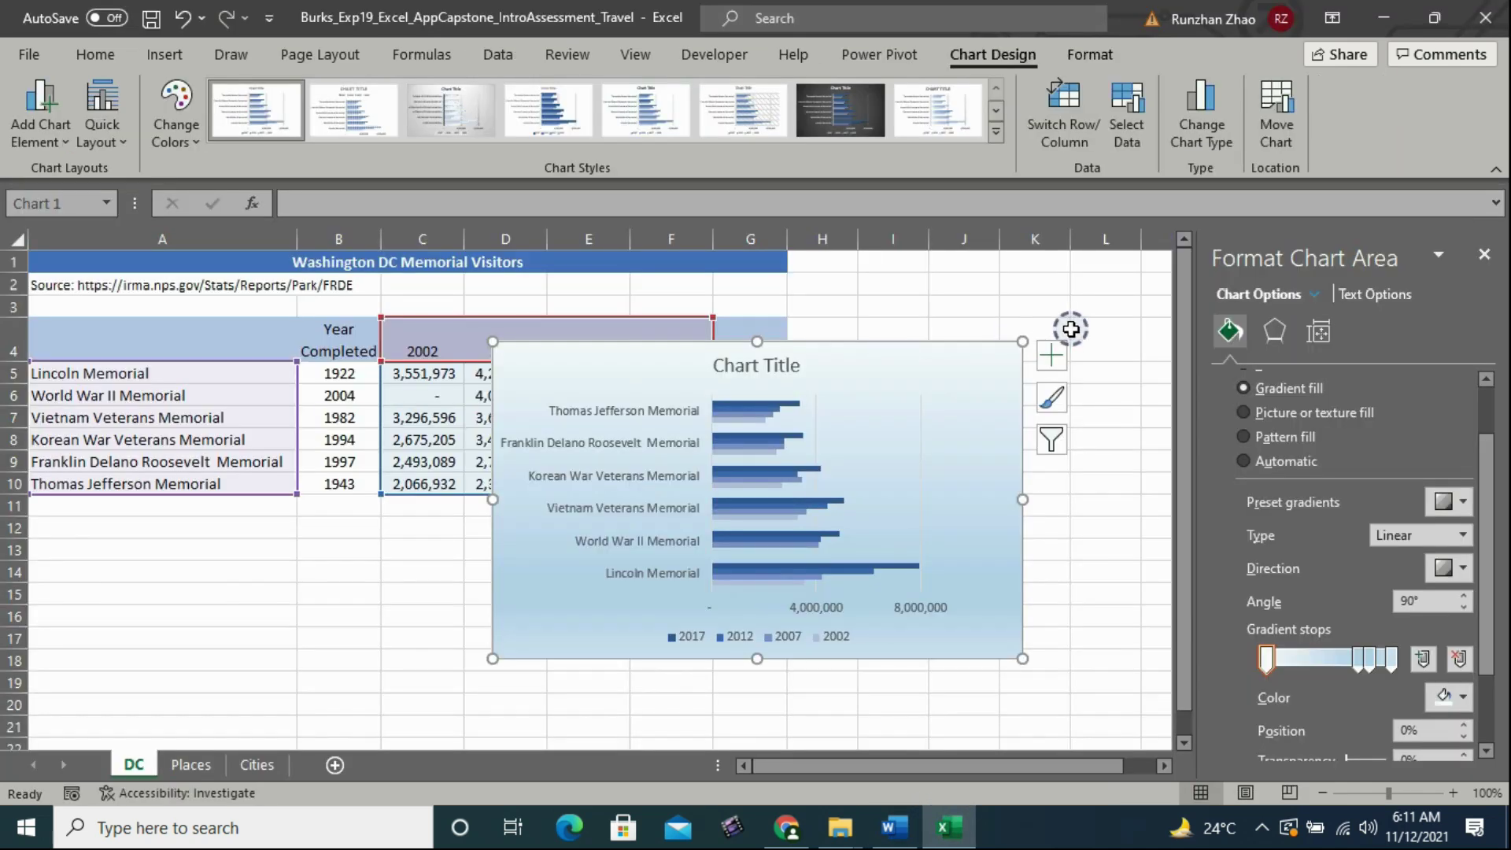
Step: Close the chart area formatting settings and switch to Word to read instruction 10 on placing, sizing and describing the chart
left_click(1121, 329)
left_click(1484, 255)
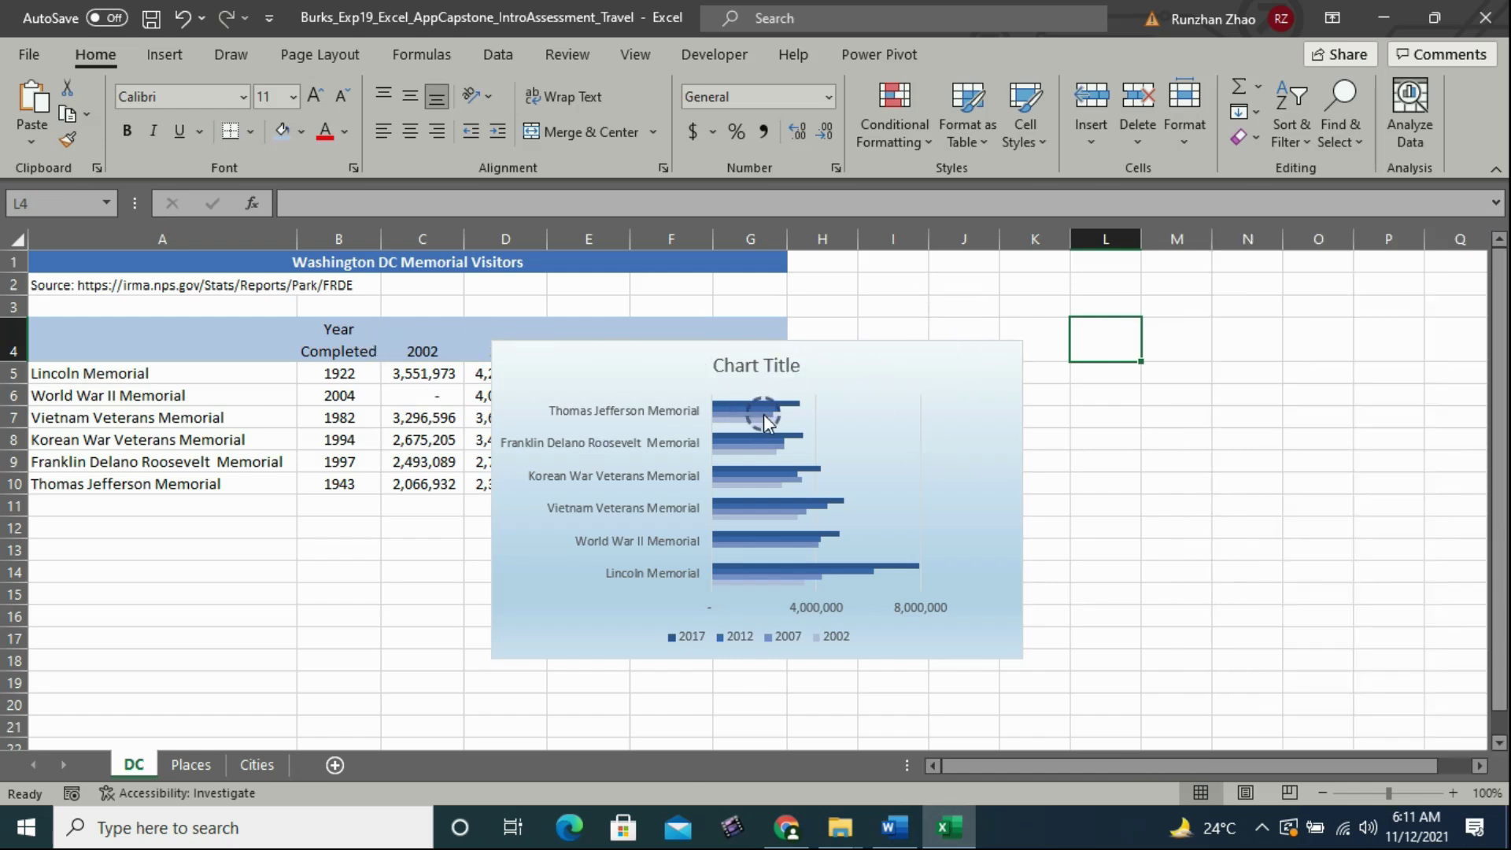
mouse_move(771, 421)
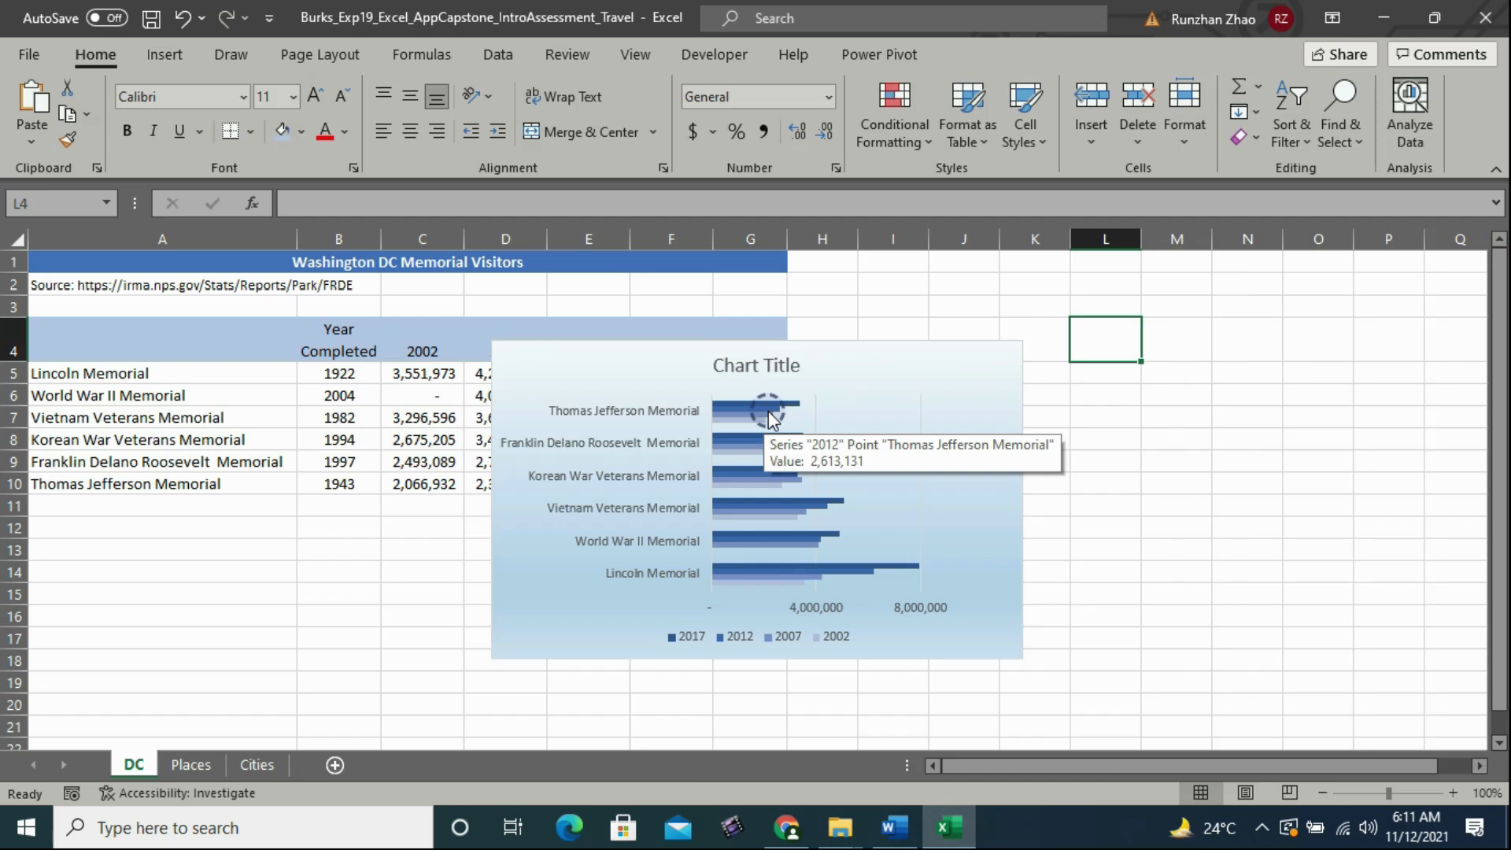
left_click(903, 824)
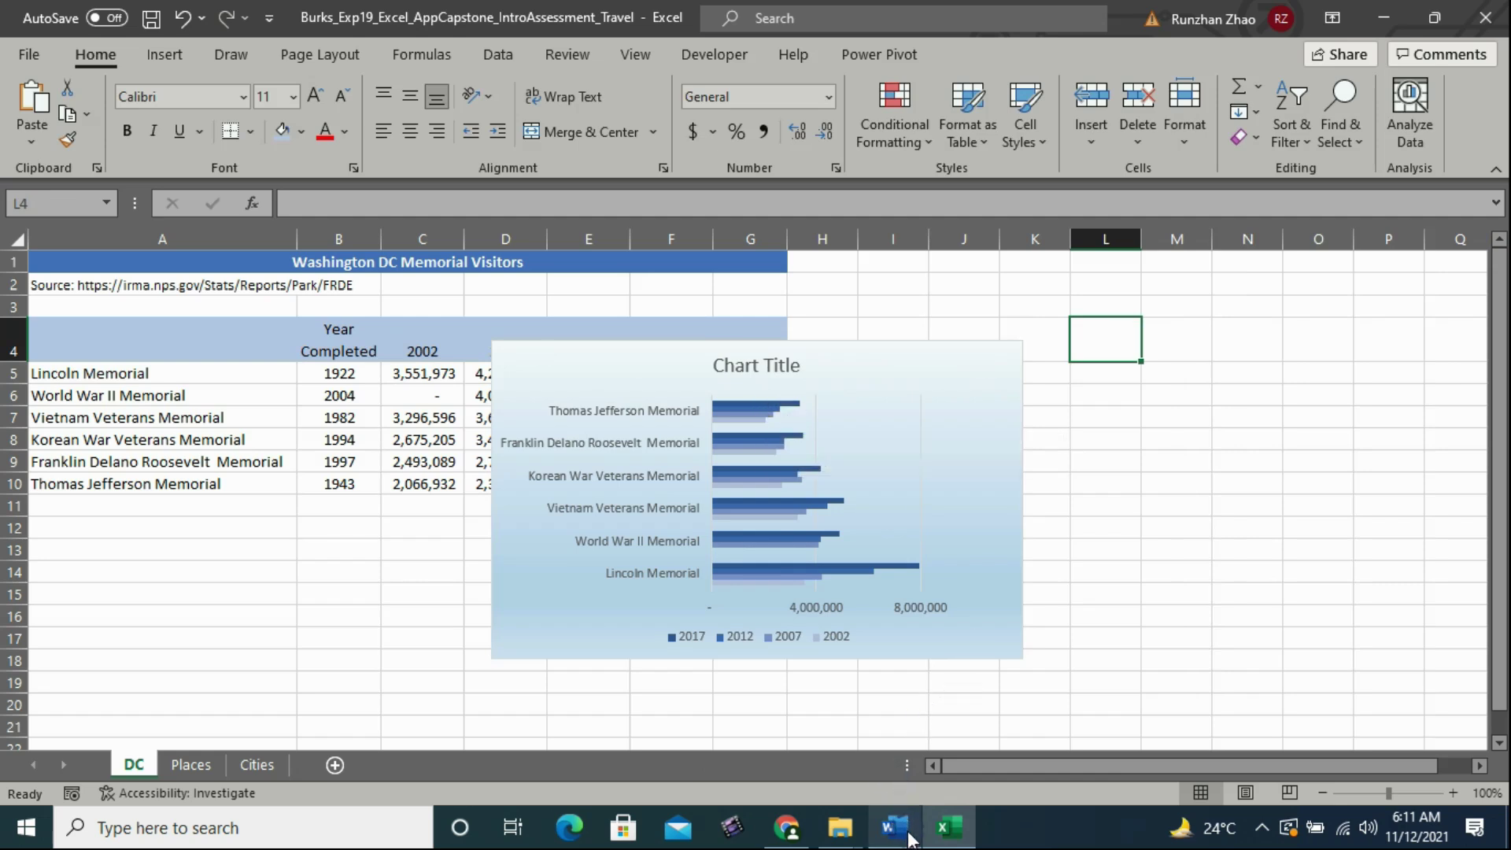
scroll(724, 438, "down", 1)
left_click_drag(312, 251, 615, 306)
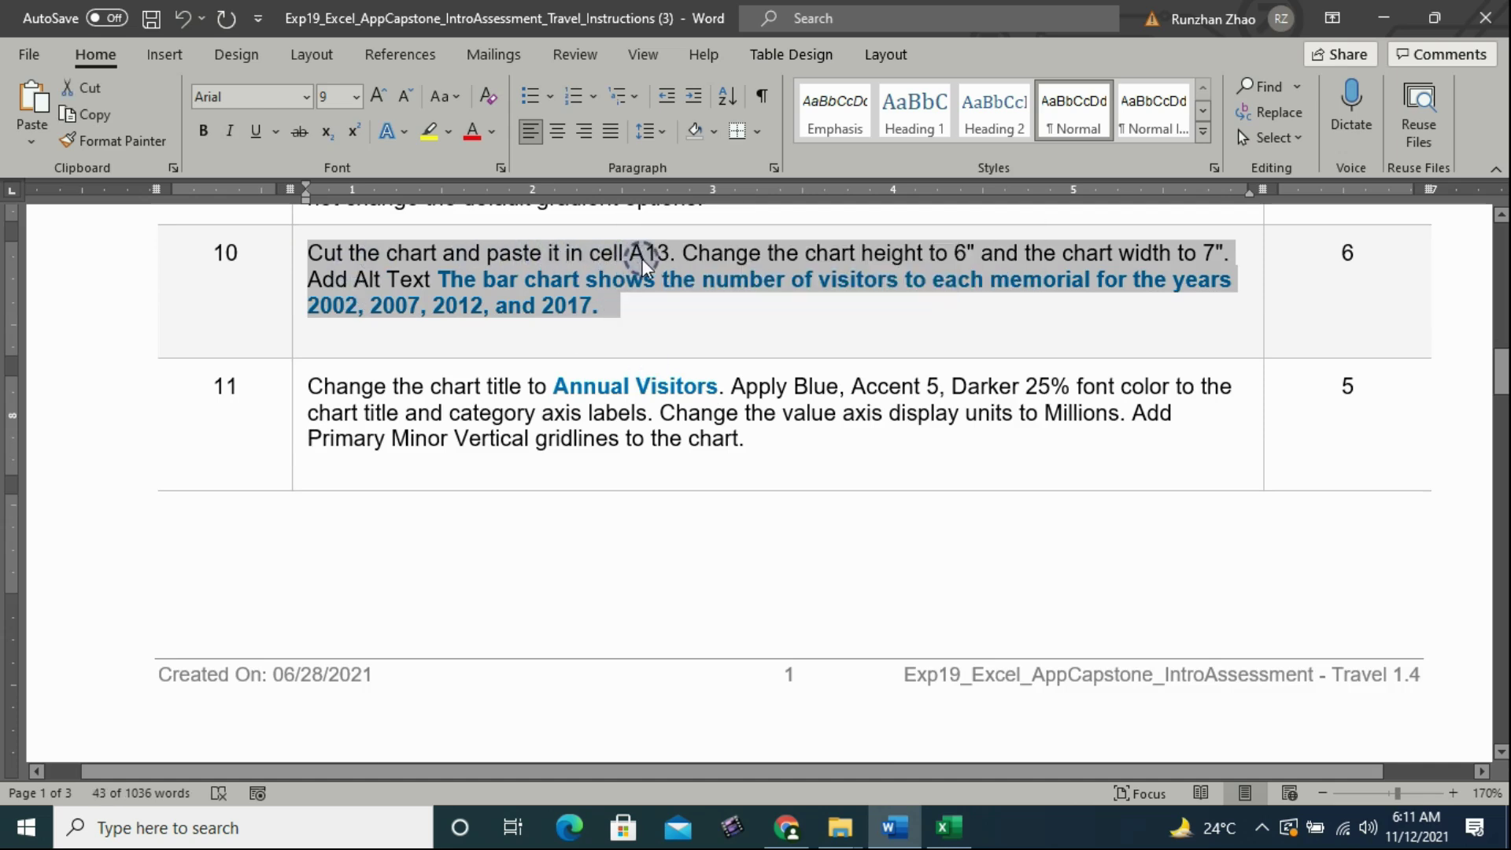
Step: Return to Excel, cut the clustered bar chart and paste it at cell A13 of the DC sheet
left_click(949, 840)
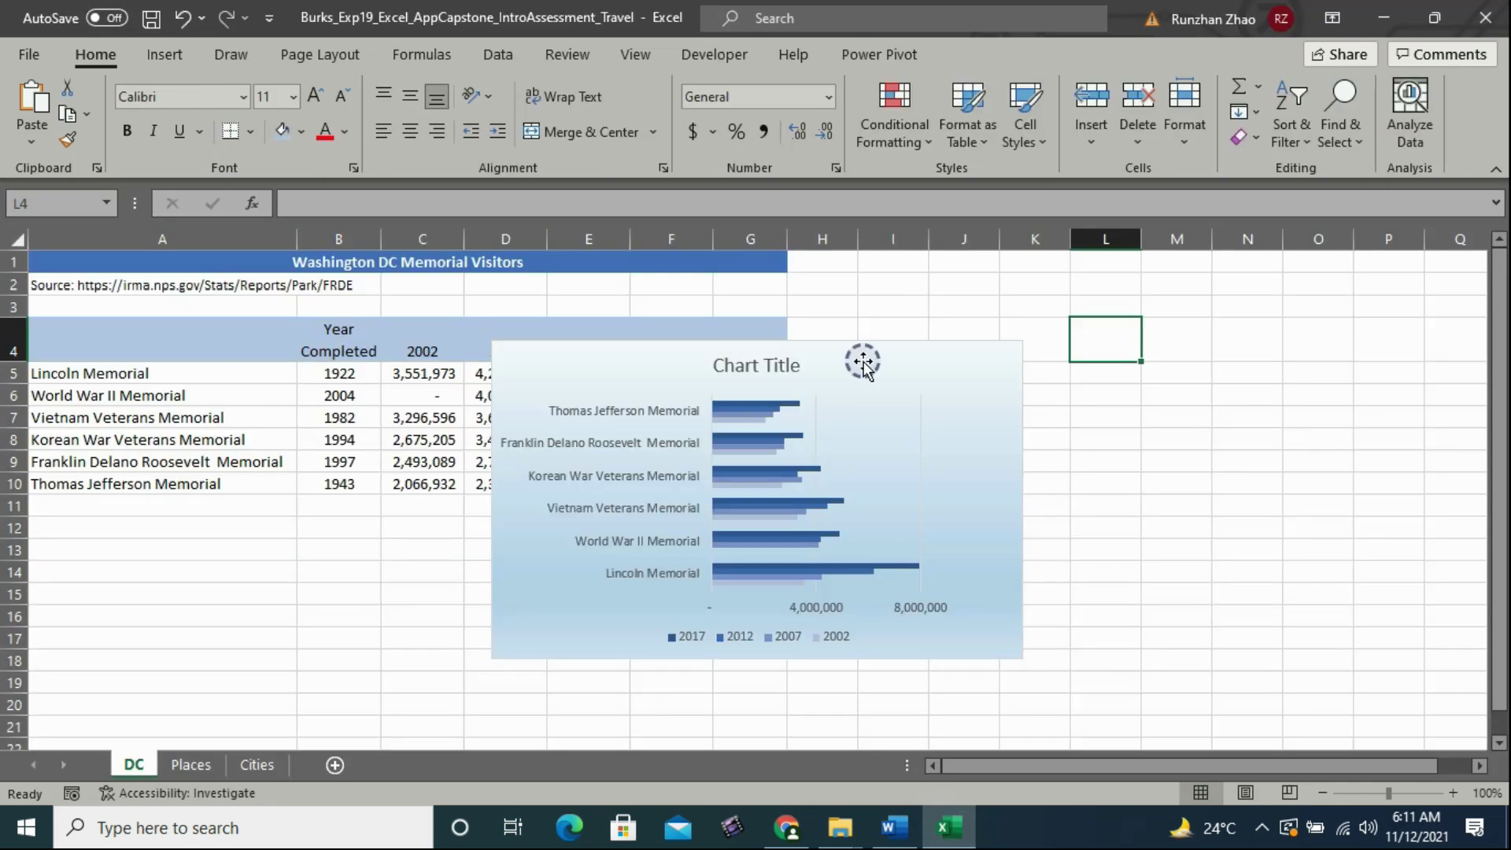
left_click(854, 360)
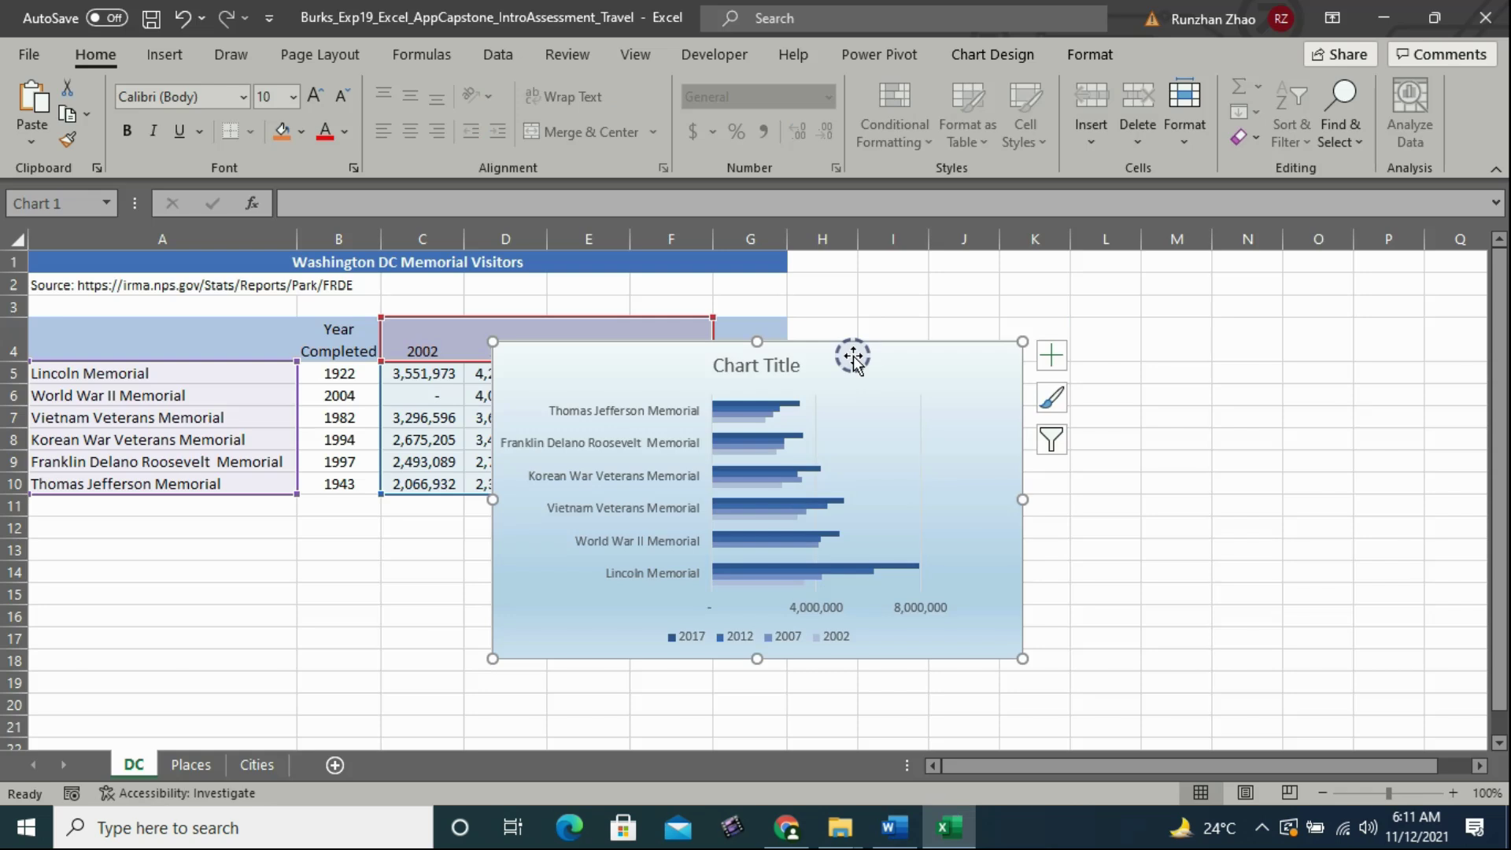
right_click(853, 359)
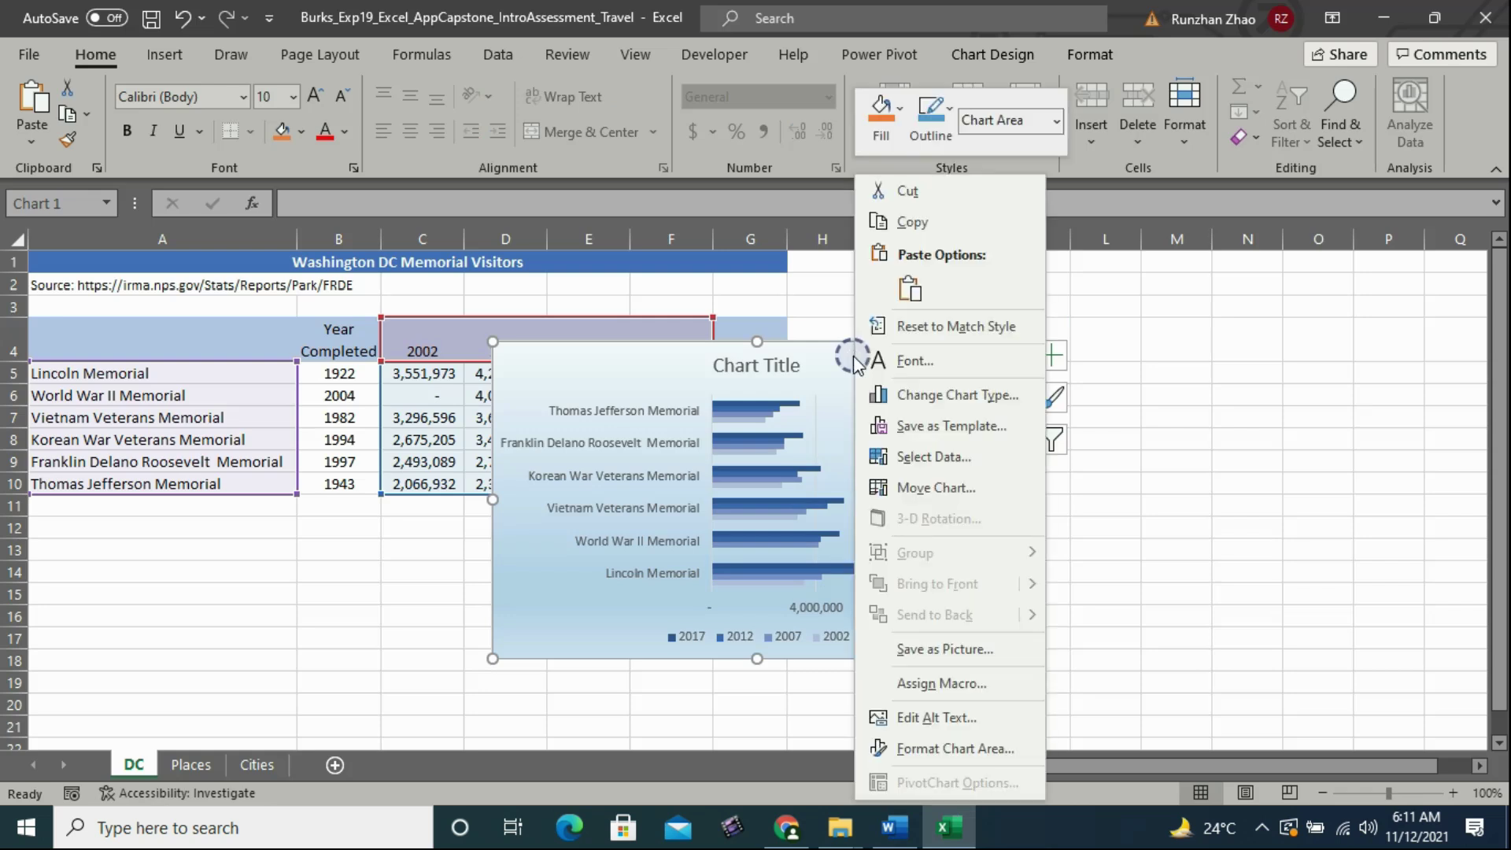
left_click(914, 190)
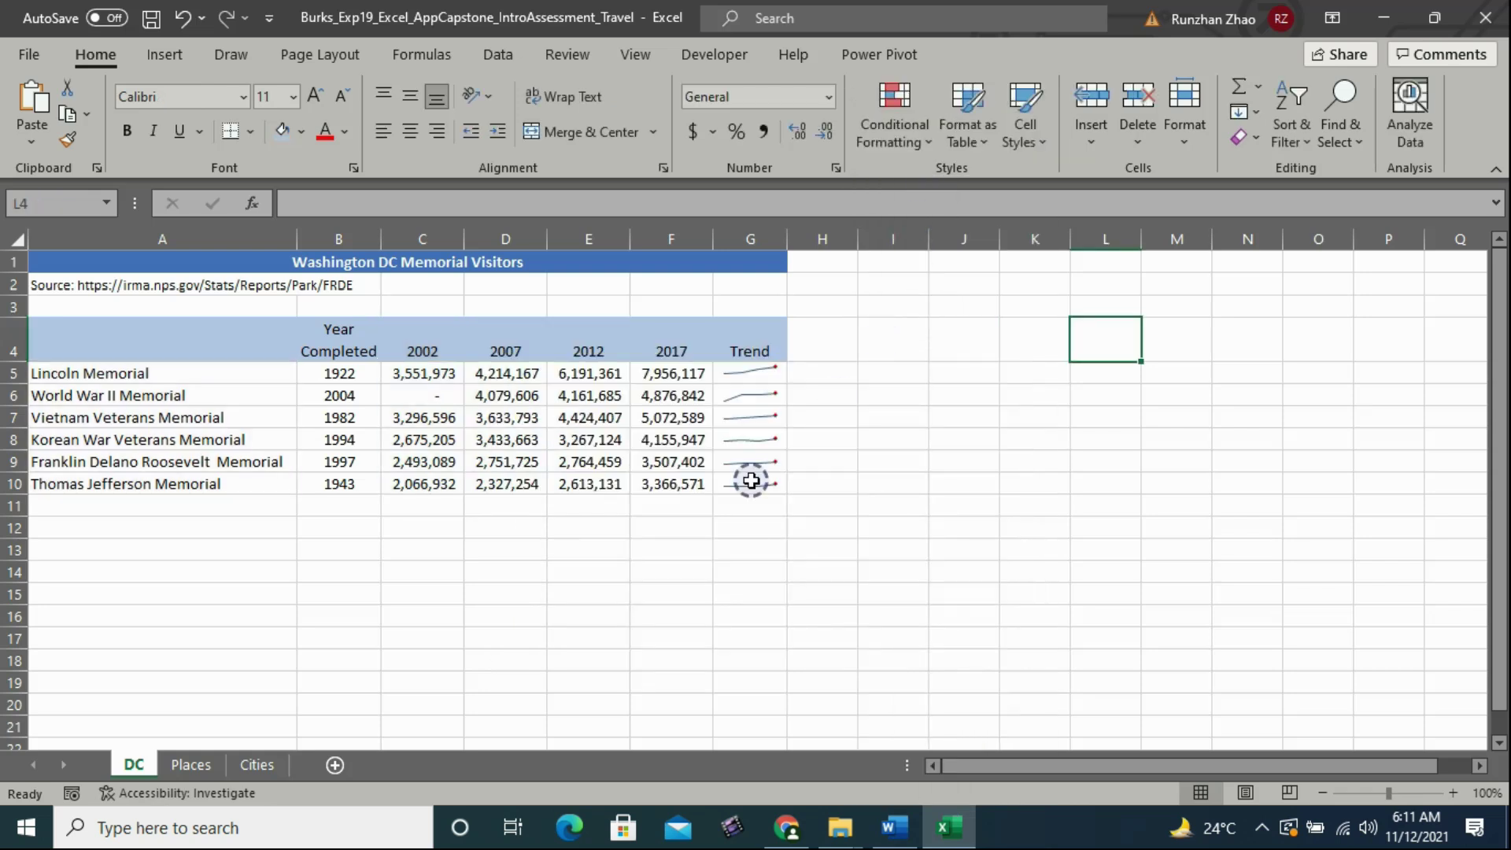
left_click(69, 552)
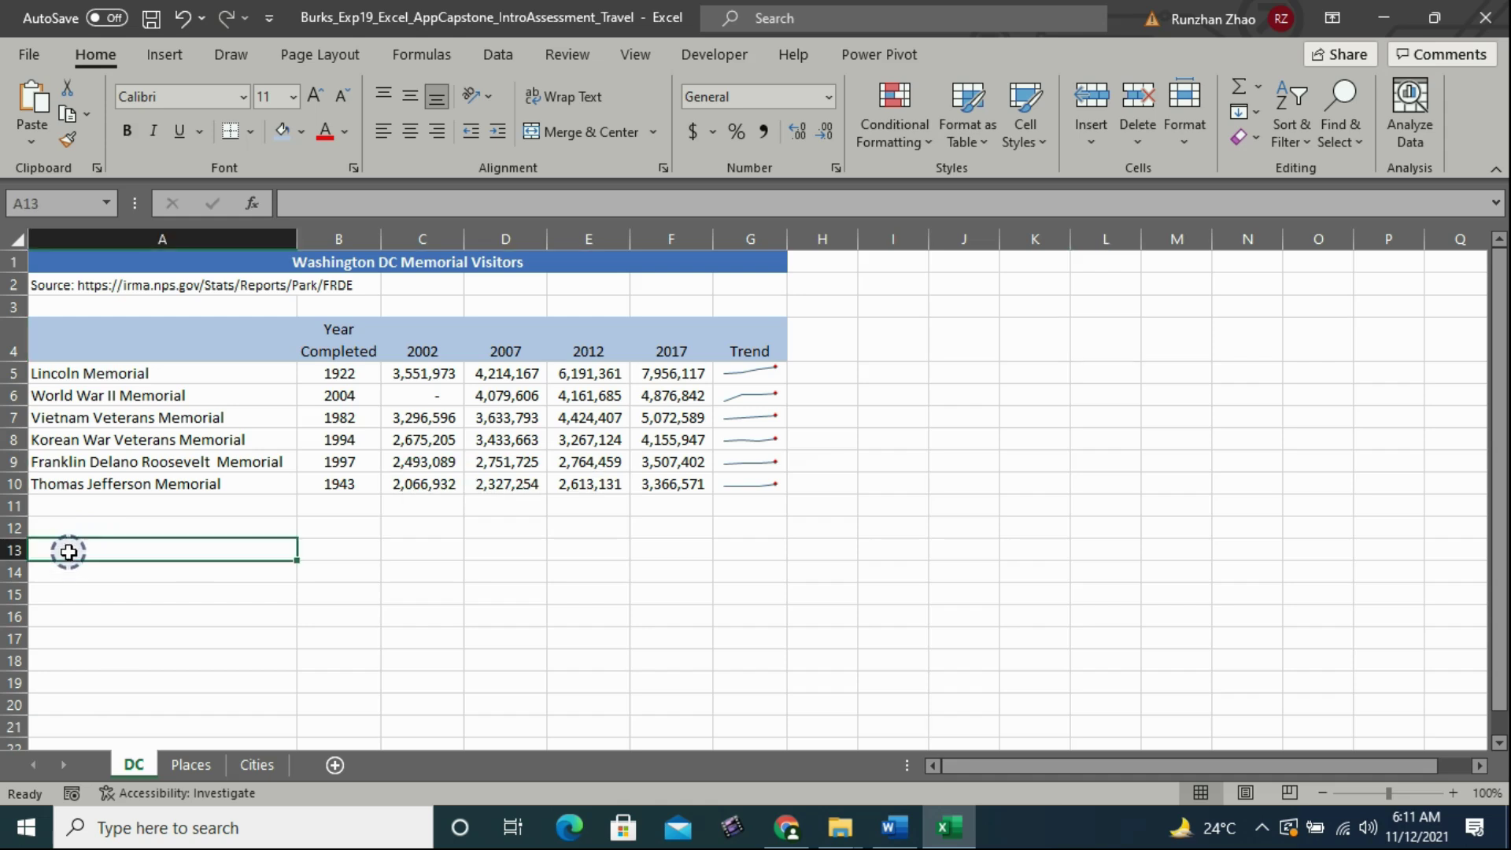
right_click(68, 552)
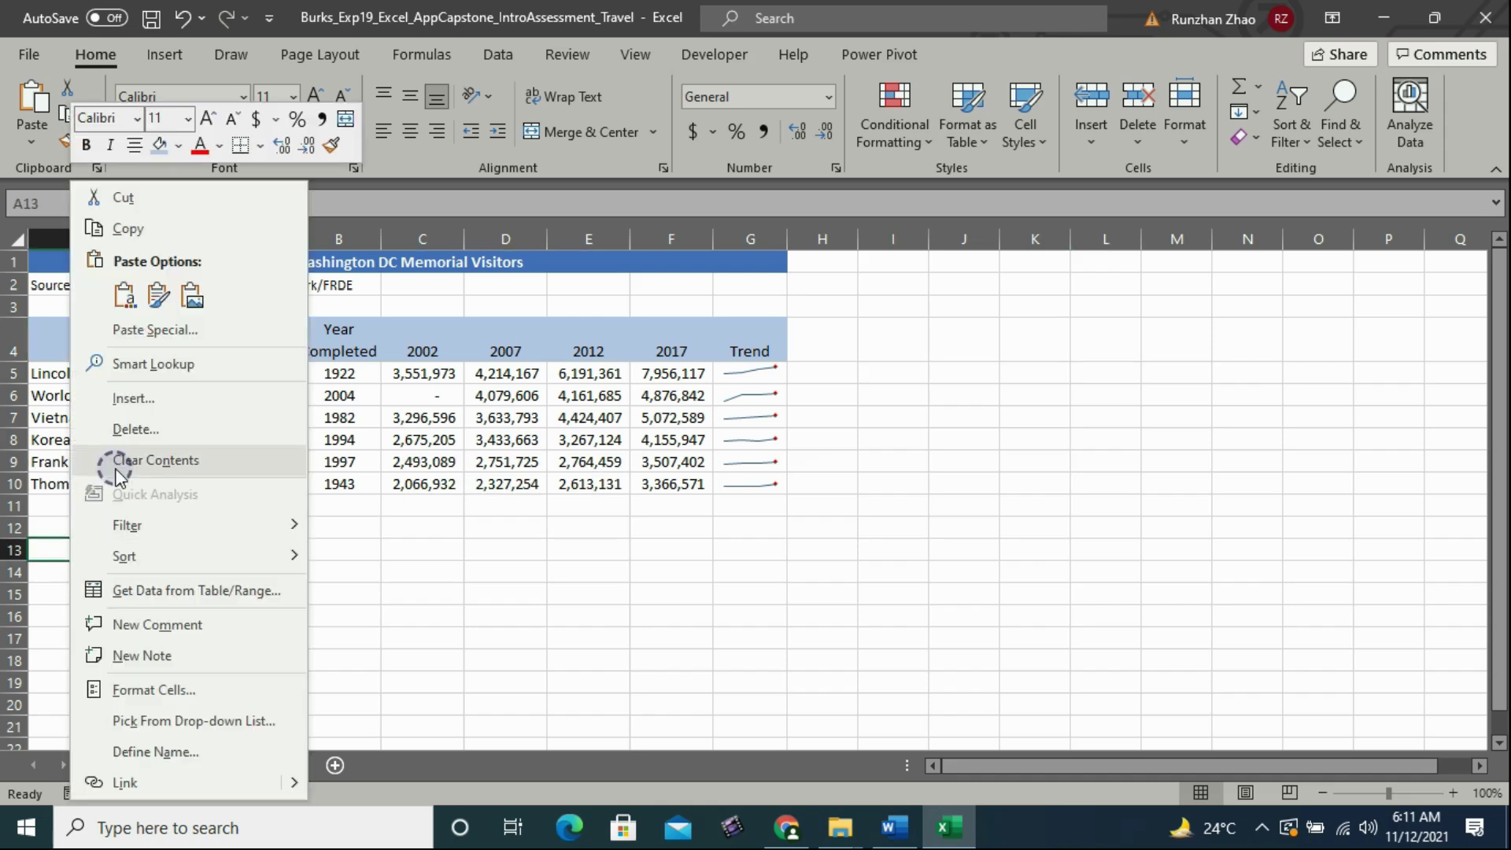
key("Escape")
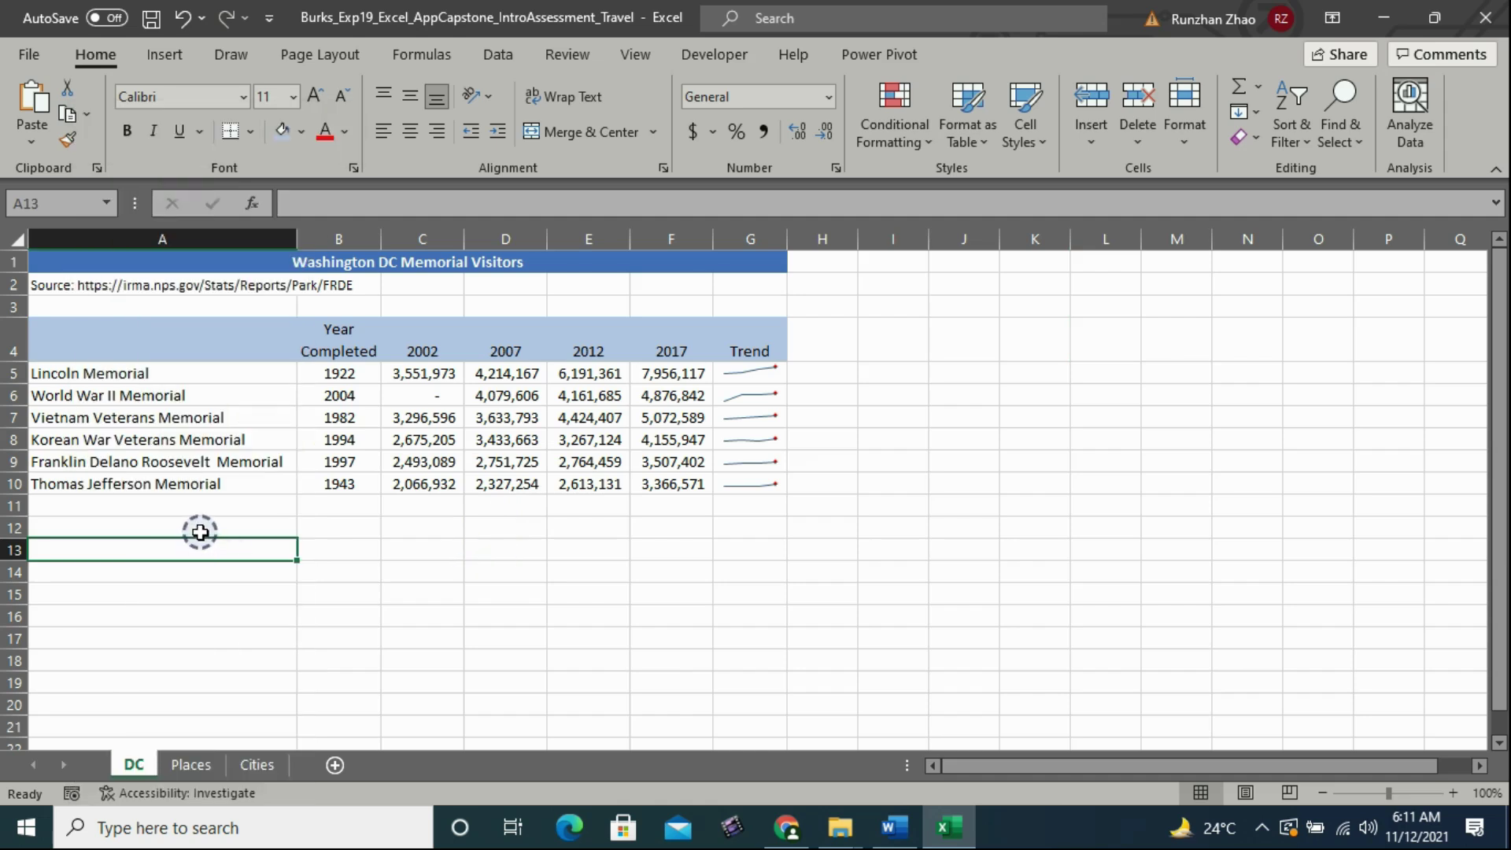
key("ctrl+v")
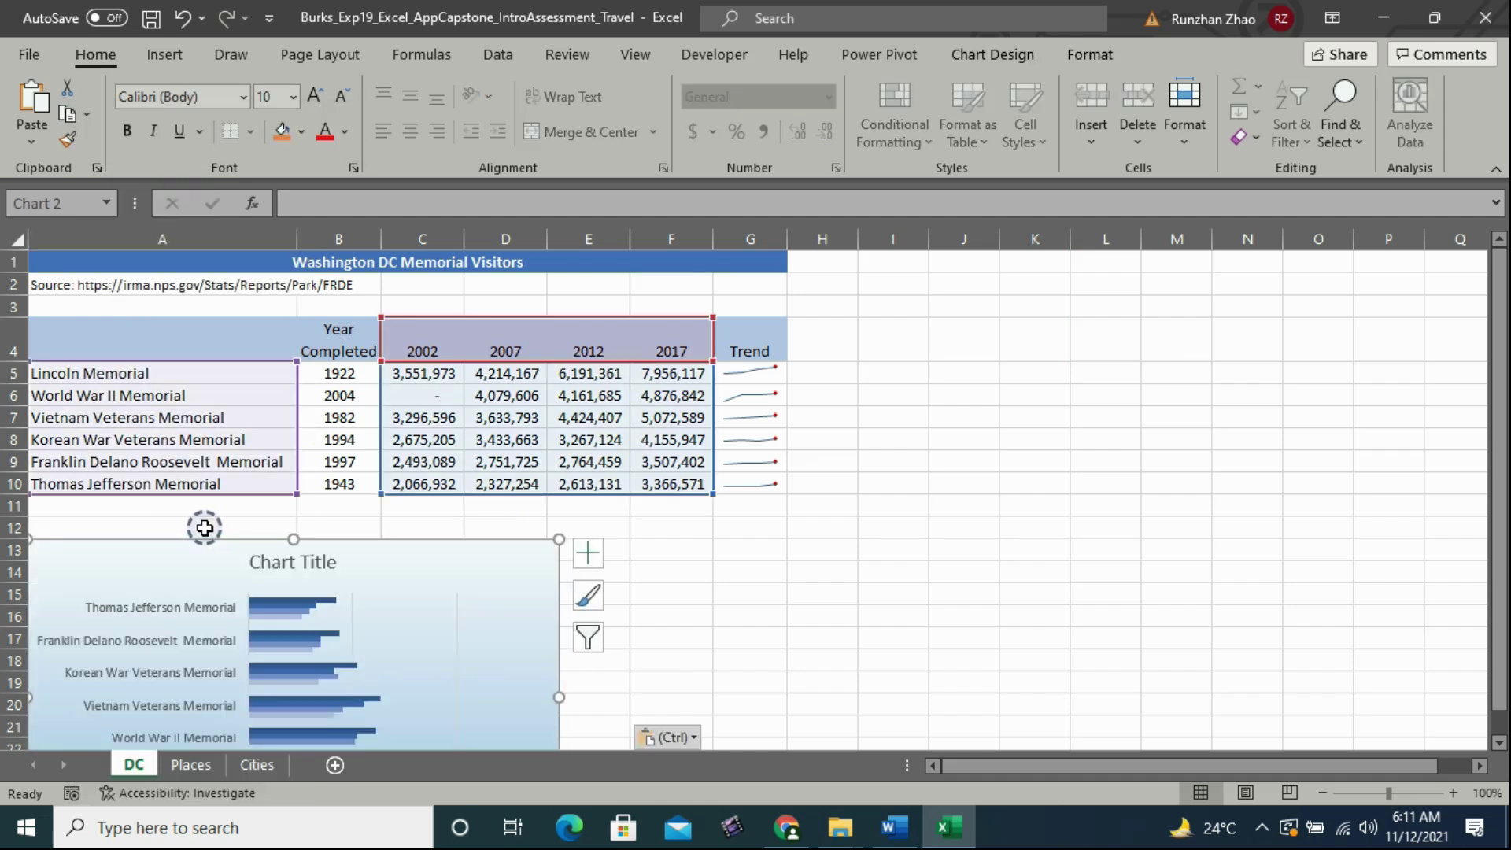
left_click(947, 505)
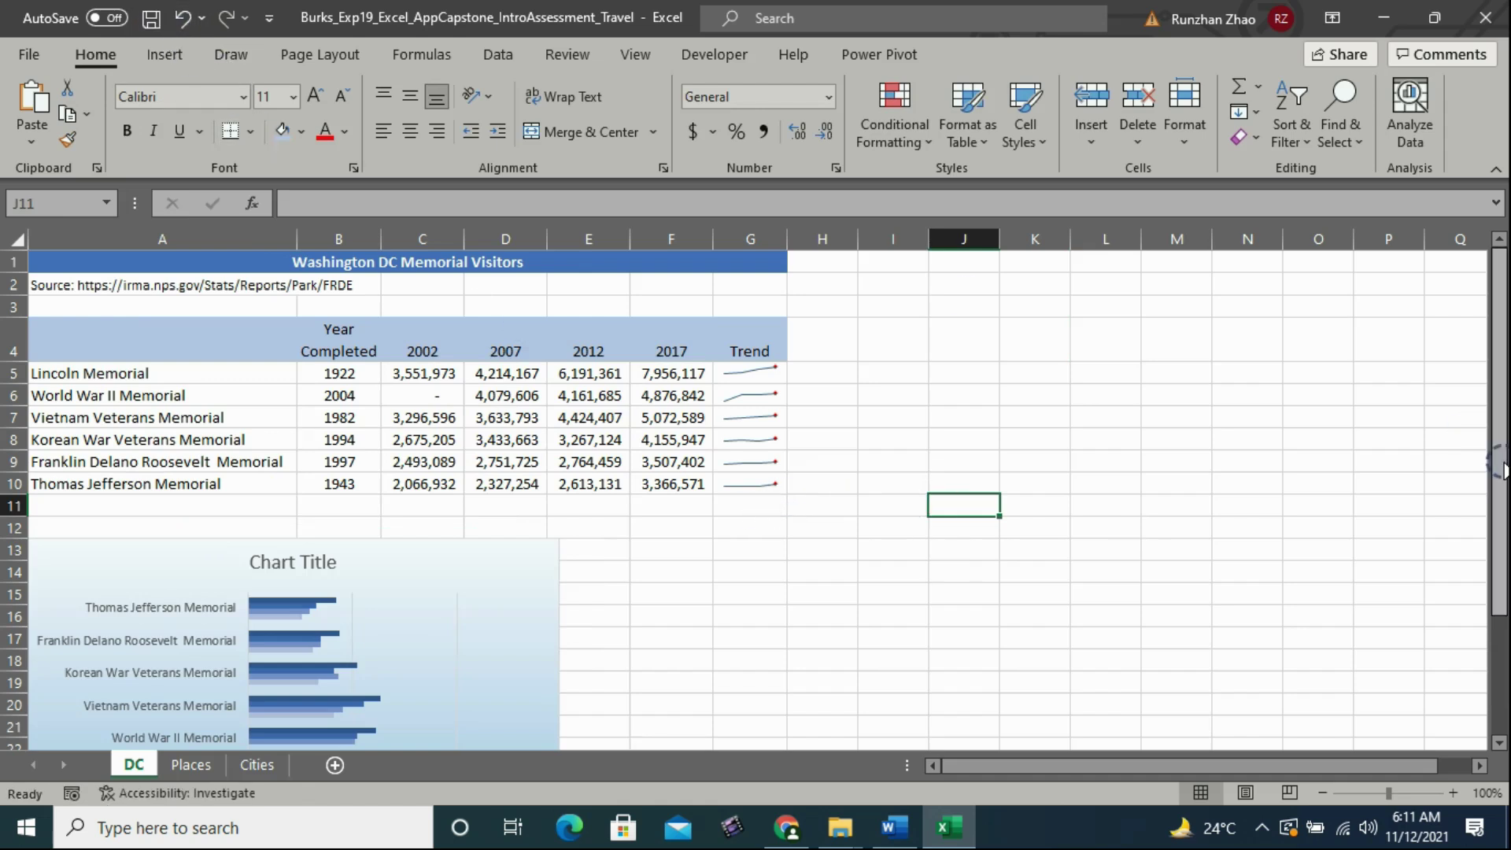
left_click_drag(1501, 469, 1499, 586)
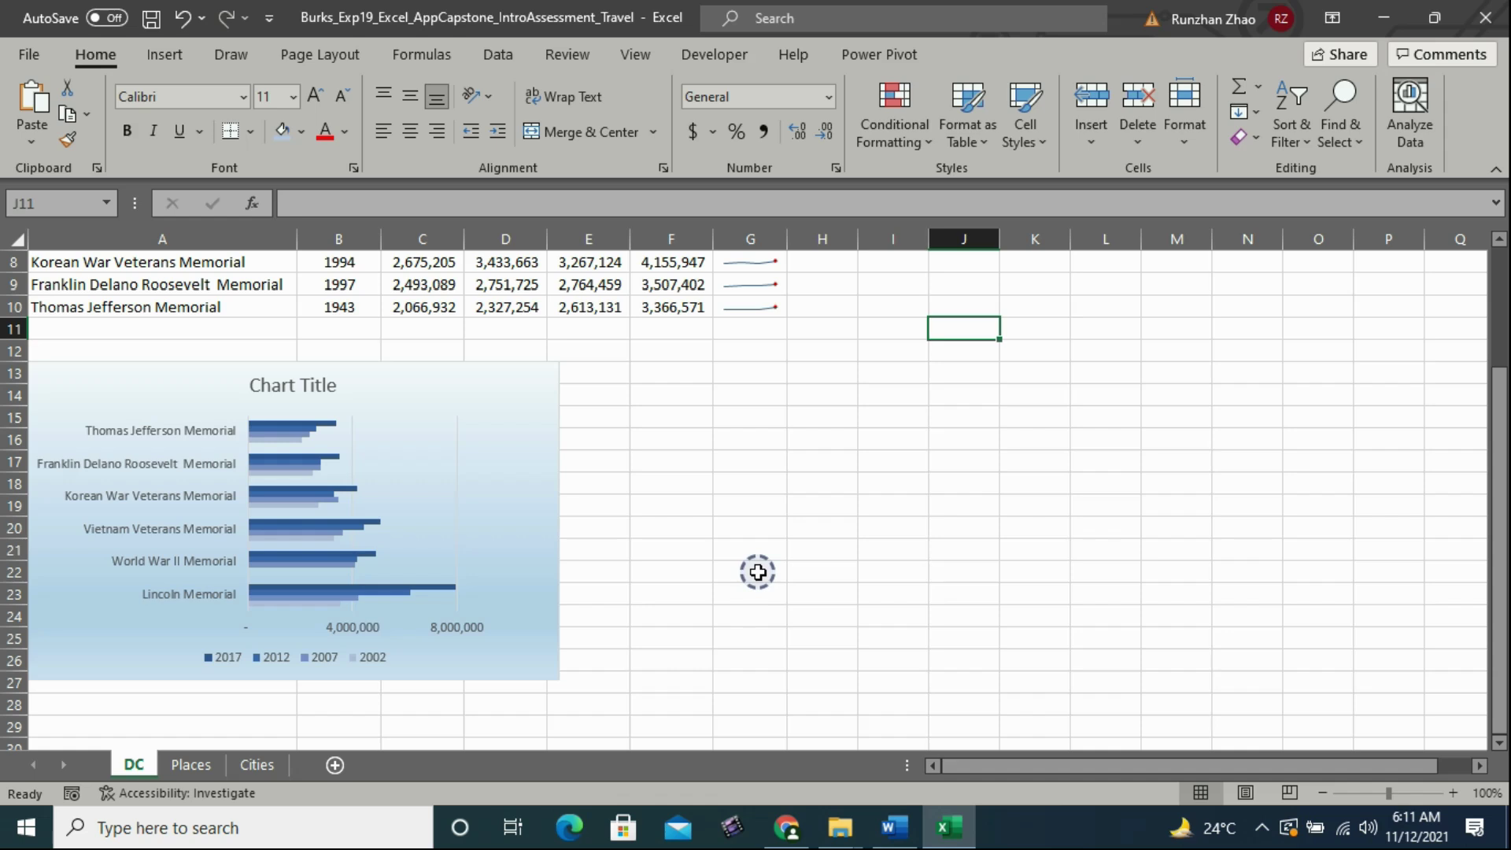
Step: Recheck instruction 10 in Word, then in Excel set the bar chart's height to 6" and width to 7" and save the workbook
left_click(897, 826)
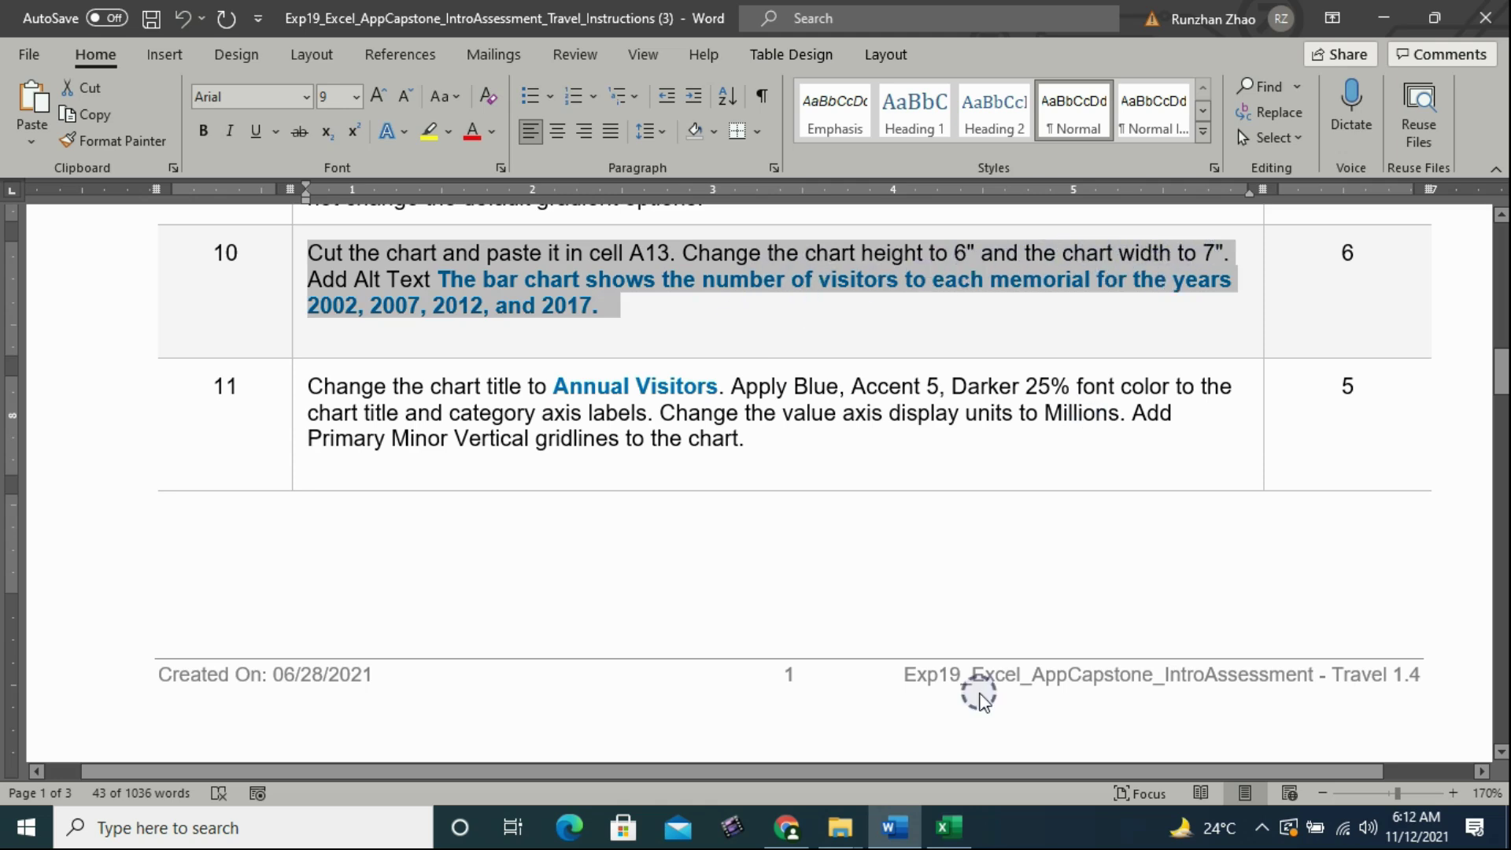
left_click(948, 826)
left_click(497, 385)
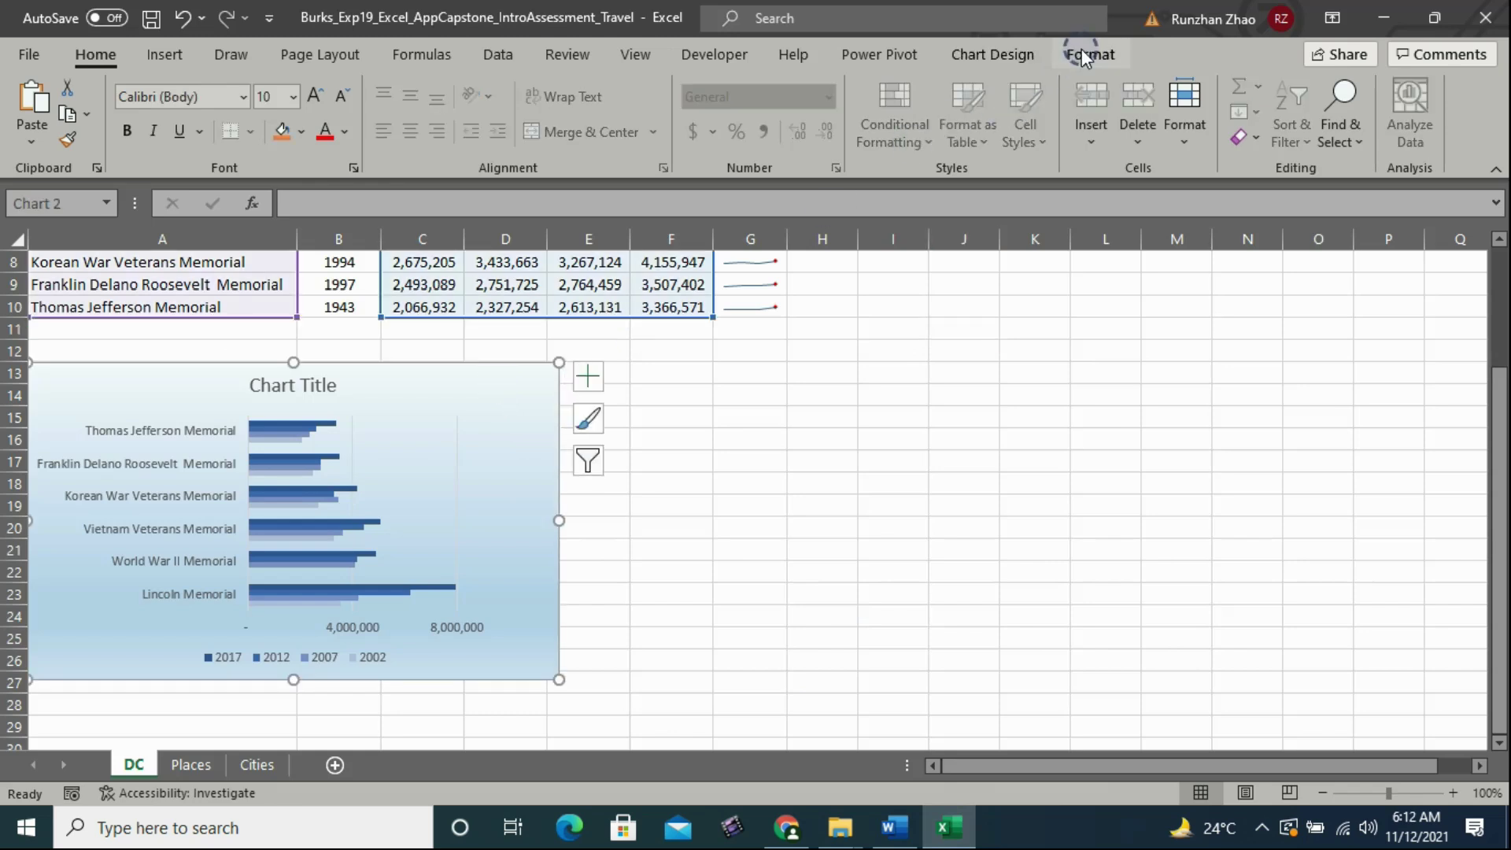
left_click(1083, 48)
left_click(1320, 98)
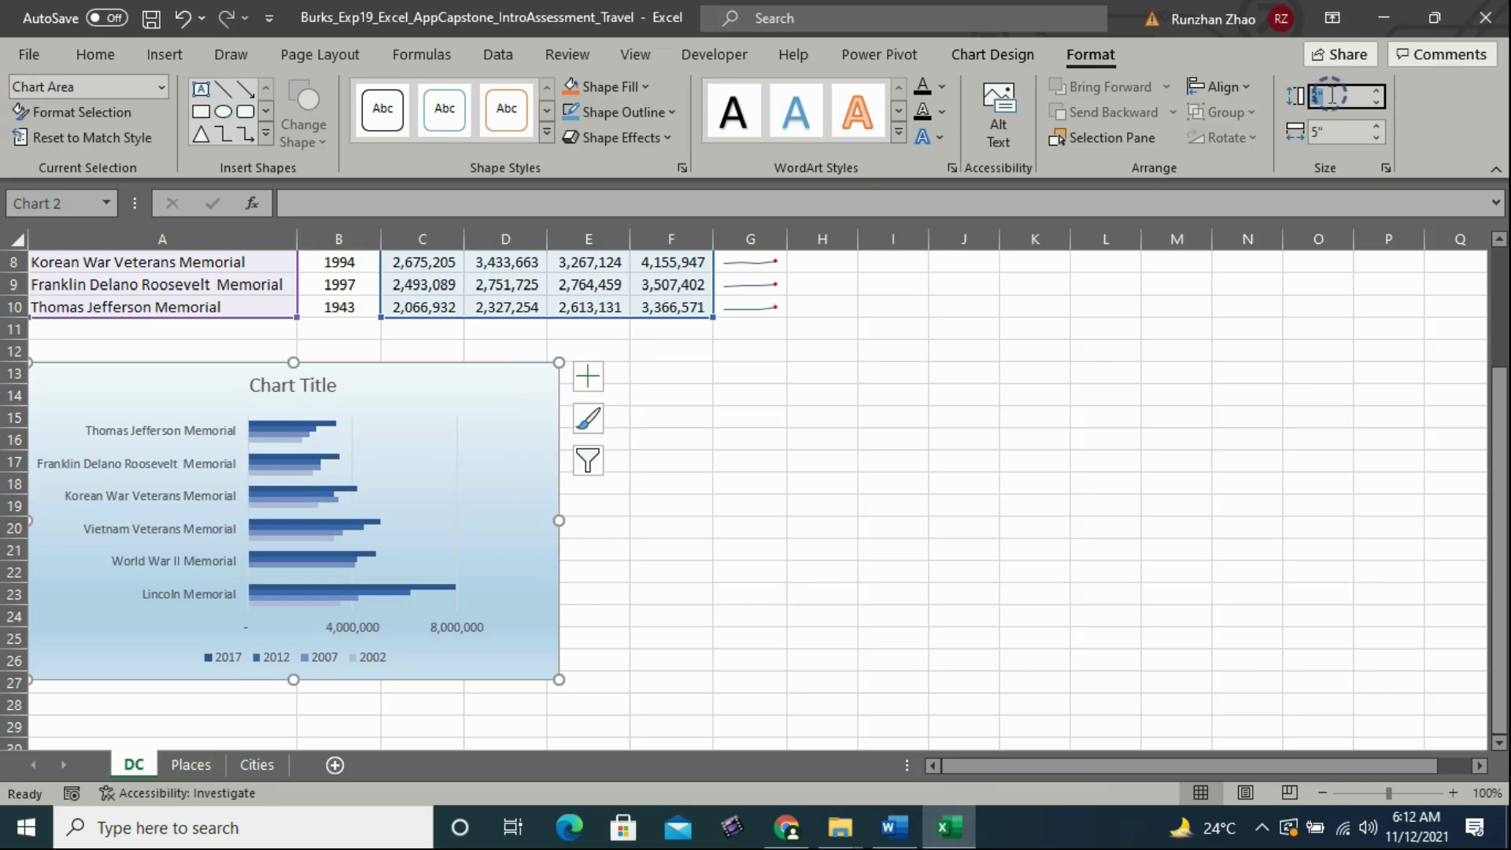
type("6")
left_click(1322, 132)
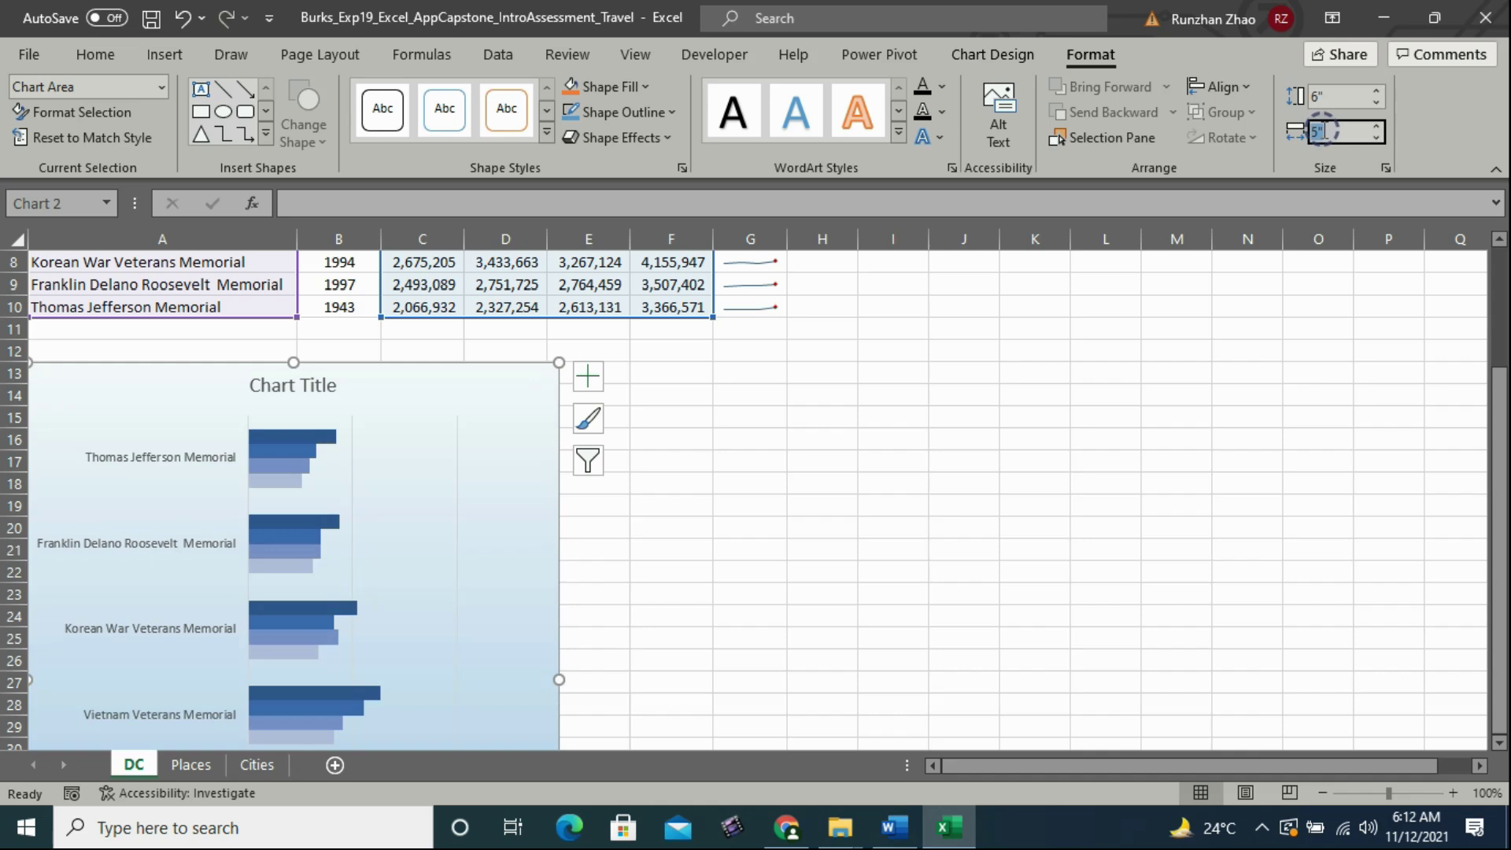
type("7")
left_click(1324, 132)
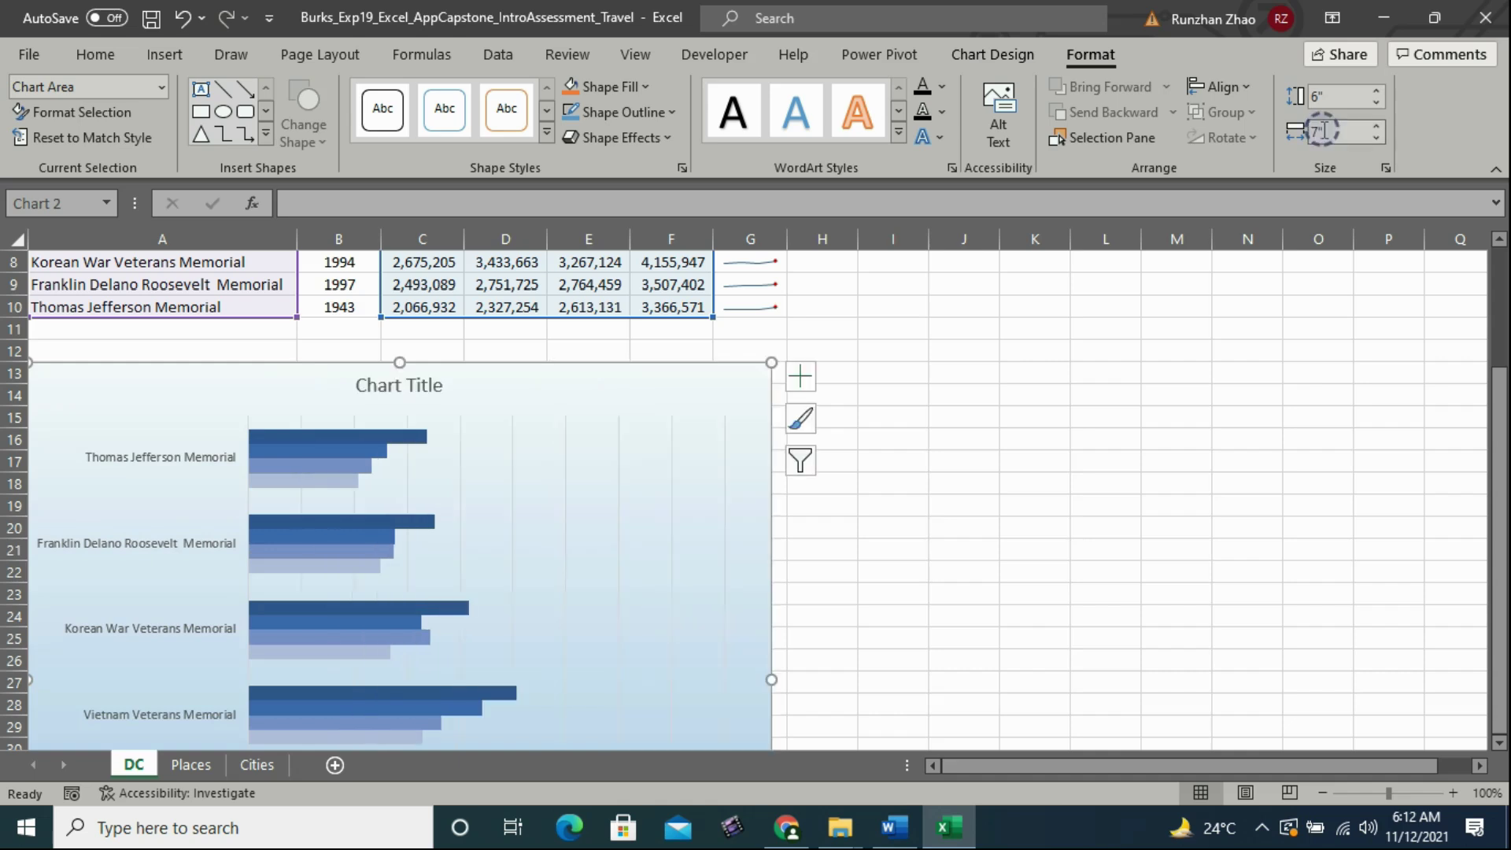
left_click(238, 41)
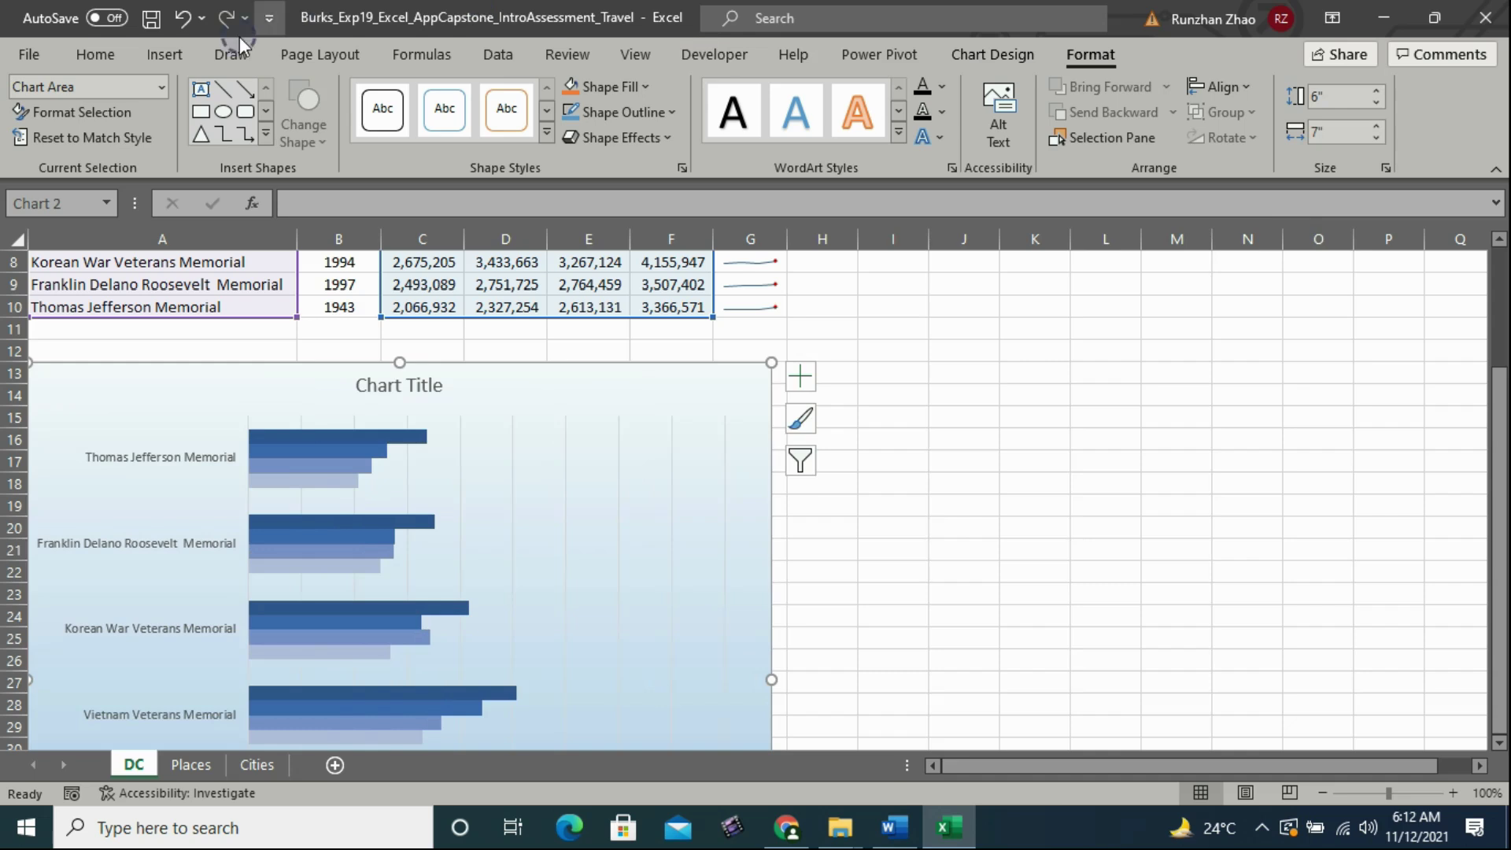
left_click(154, 24)
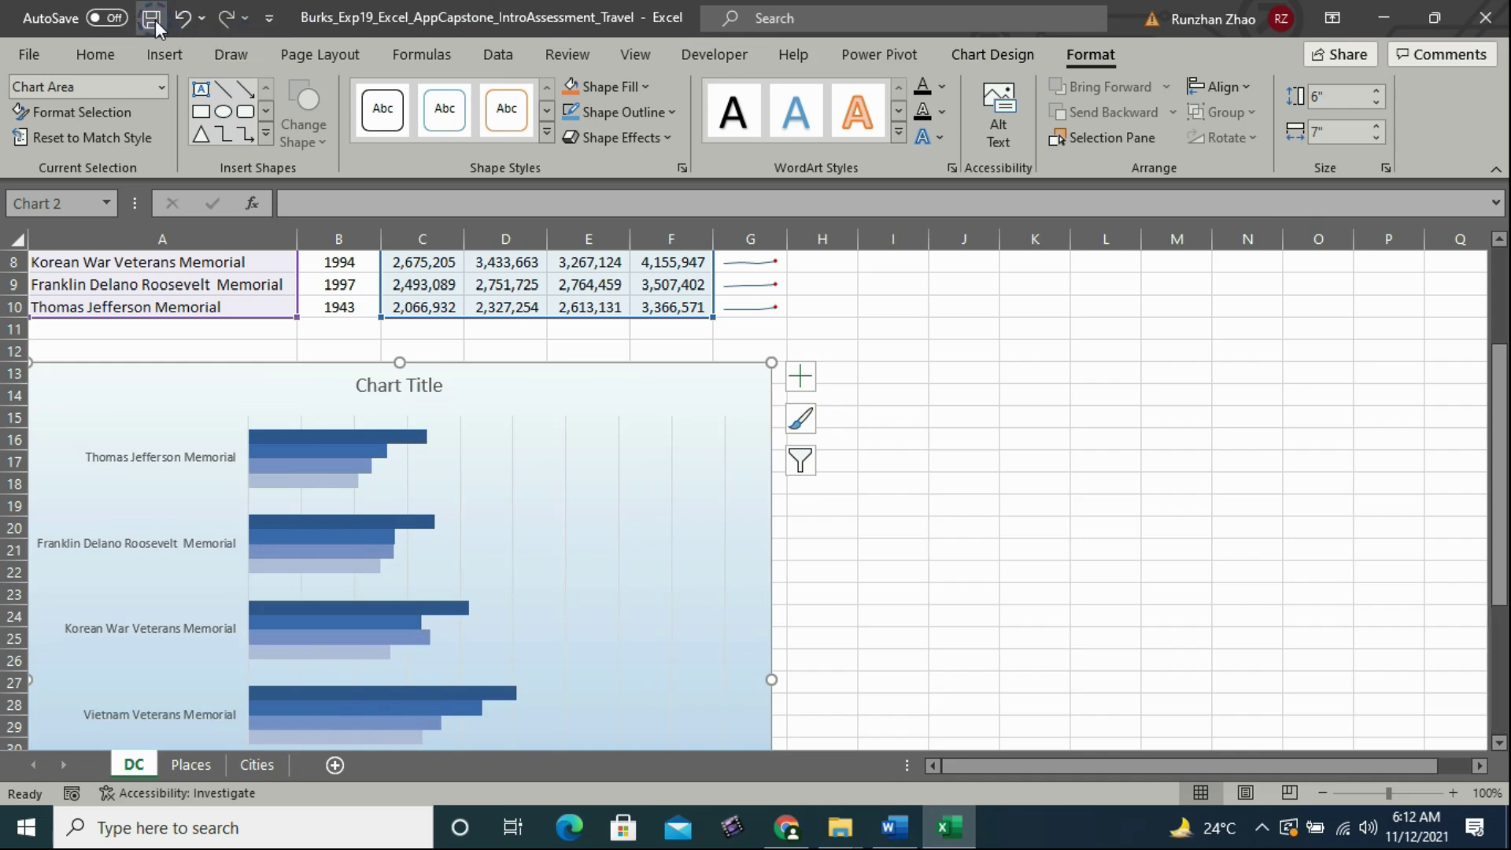
left_click(941, 374)
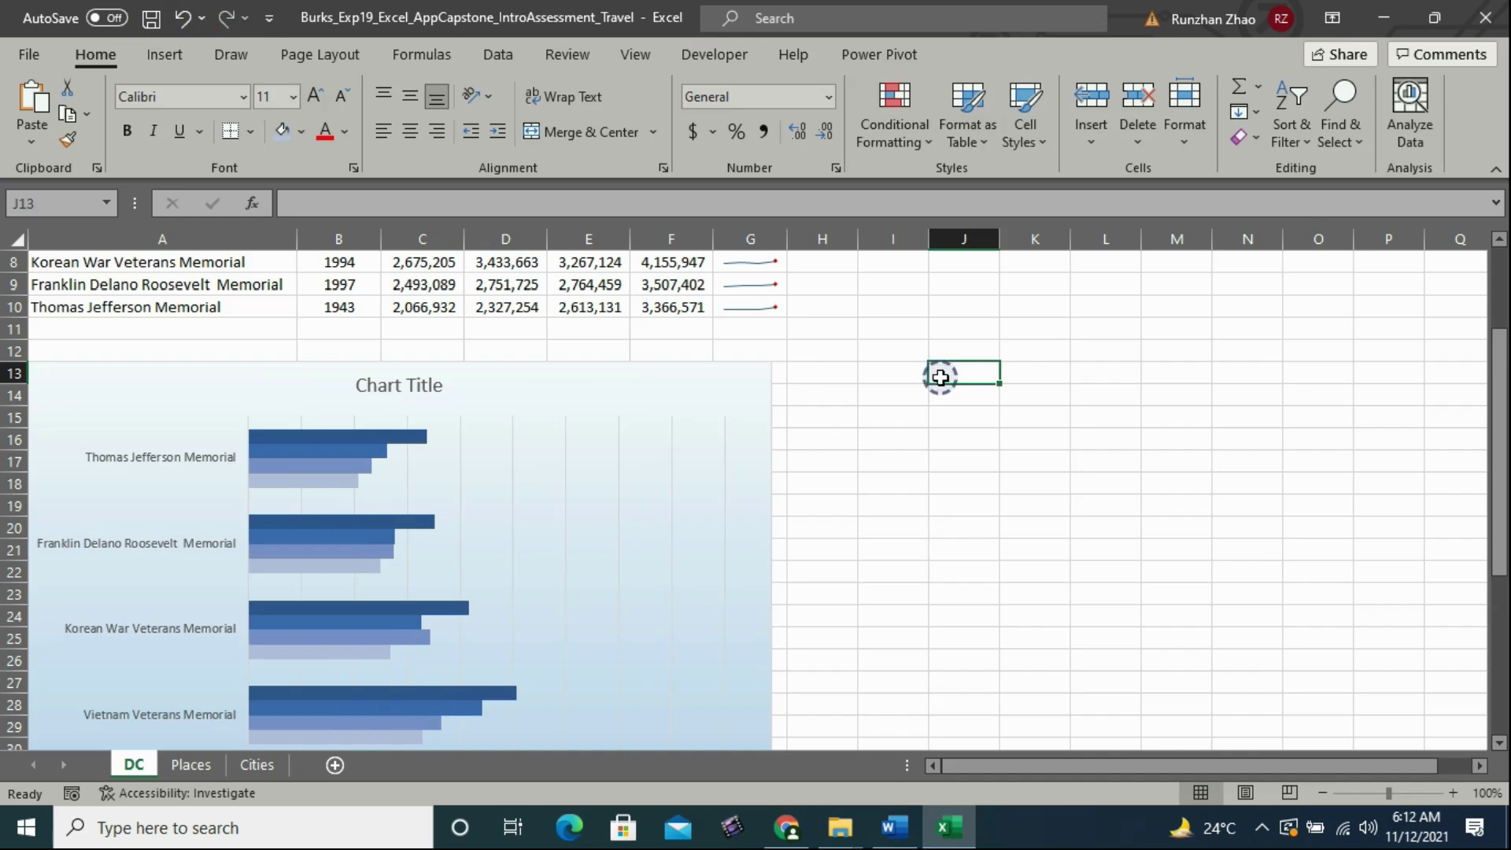
Step: Switch to Word and copy the blue alt text sentence about memorial visitors from instruction 10
left_click(893, 827)
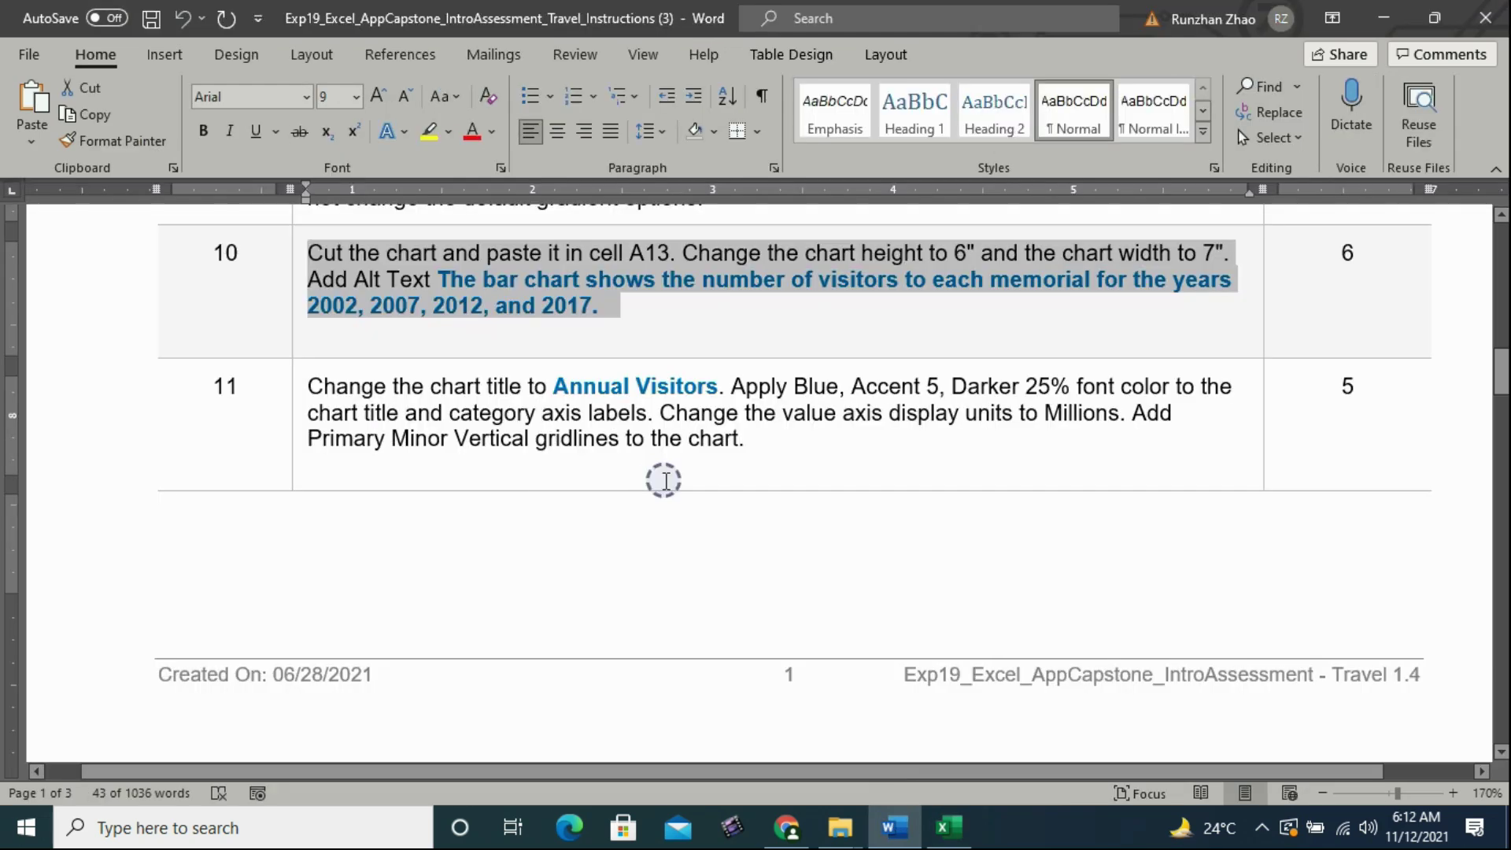
left_click(437, 280)
left_click_drag(438, 280, 617, 306)
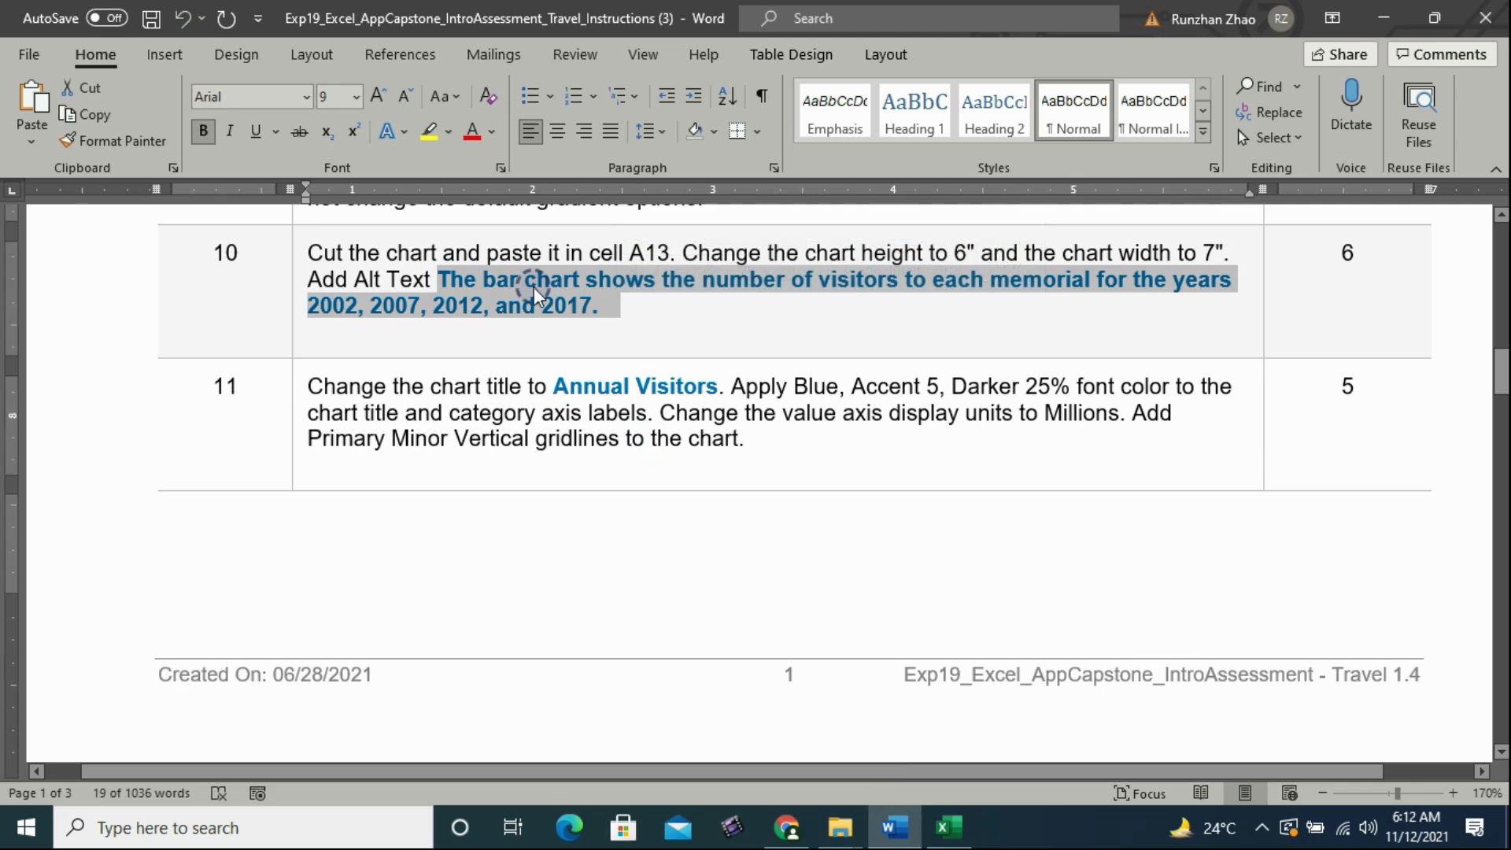
right_click(535, 285)
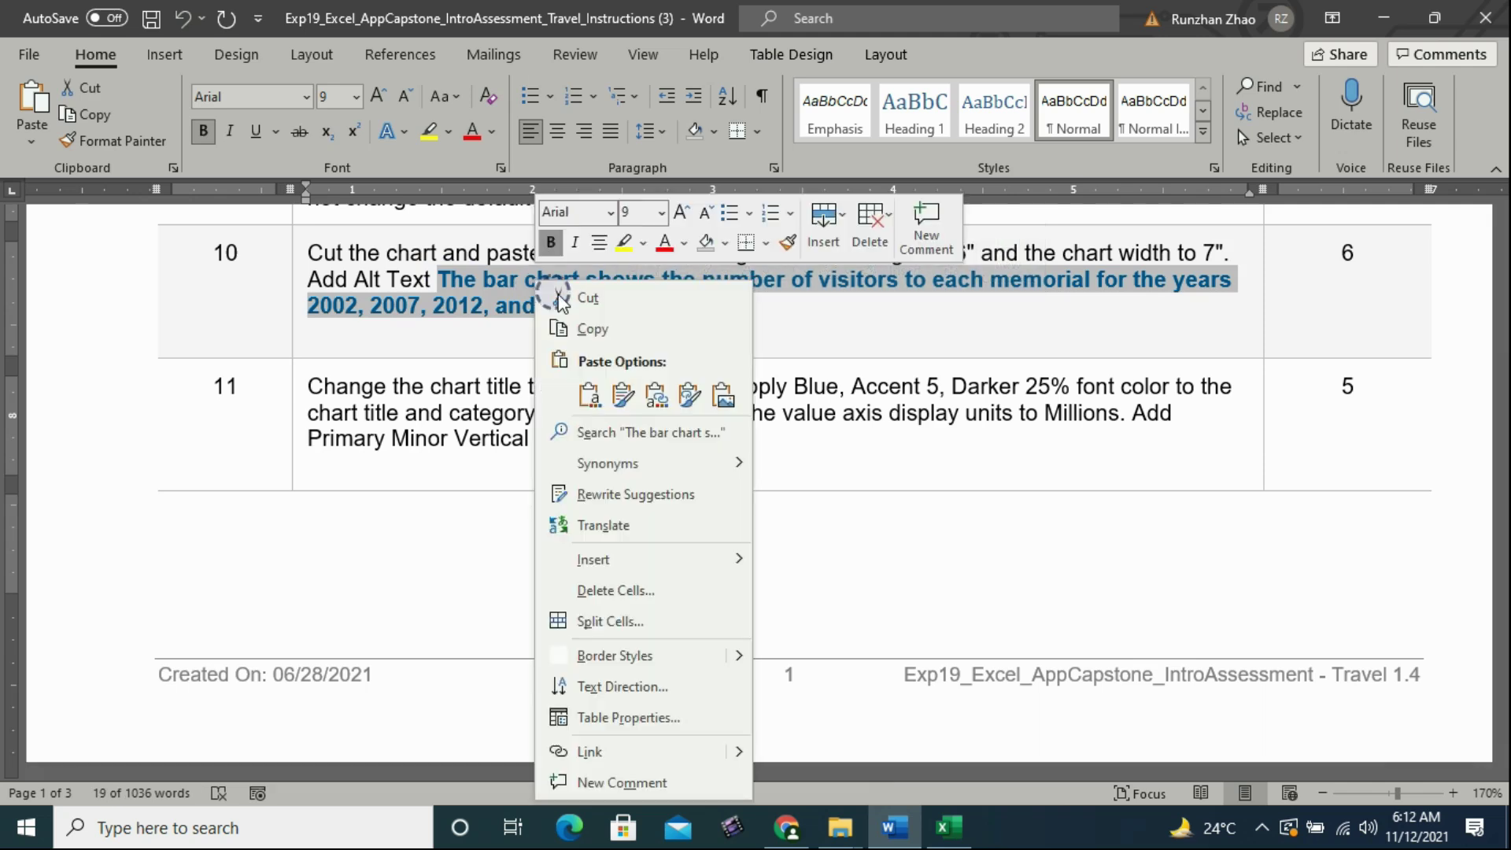
left_click(613, 334)
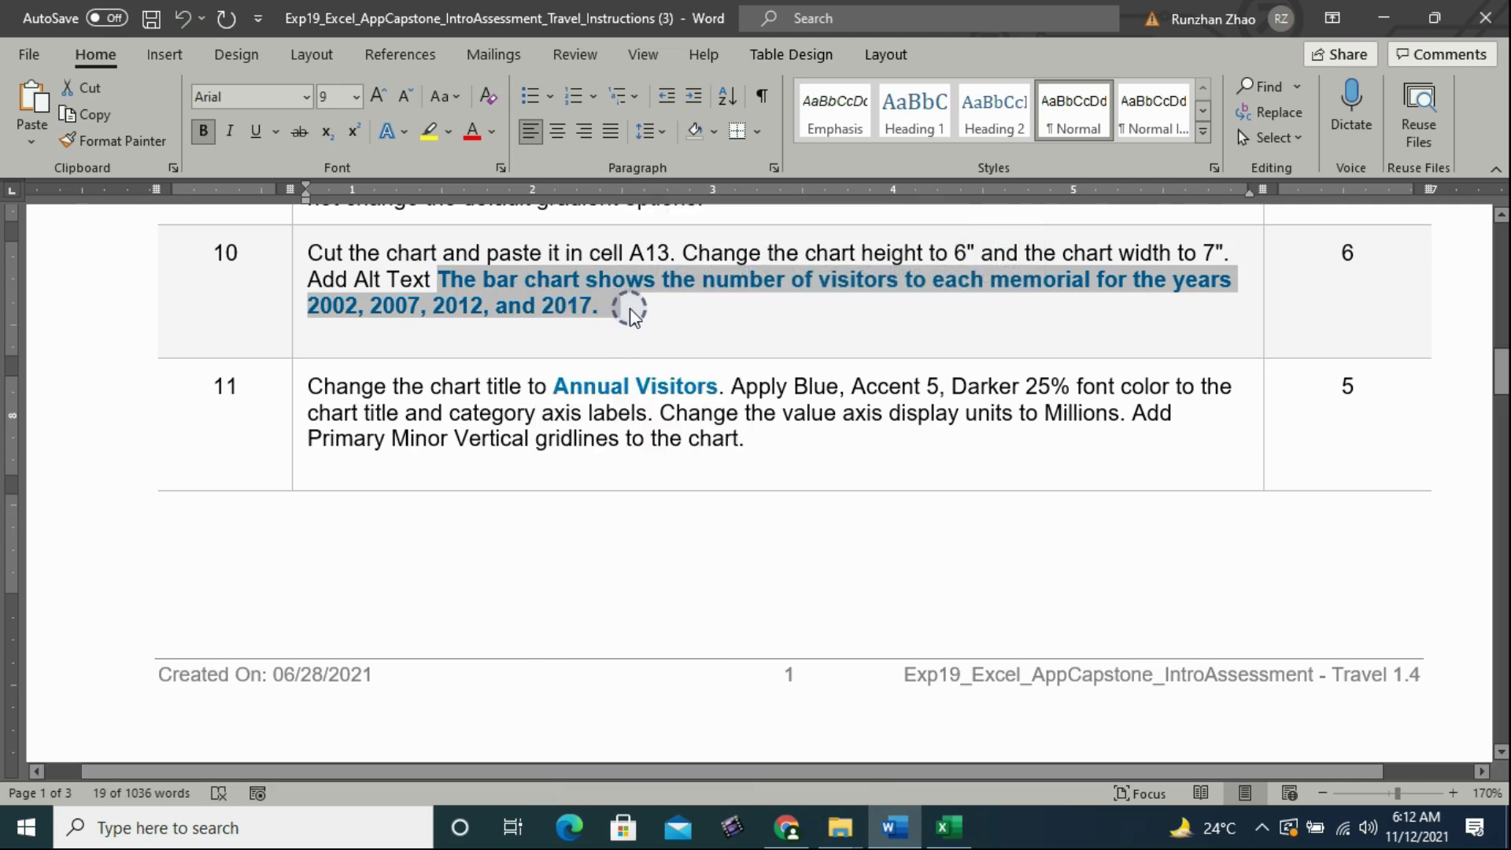
left_click(633, 309)
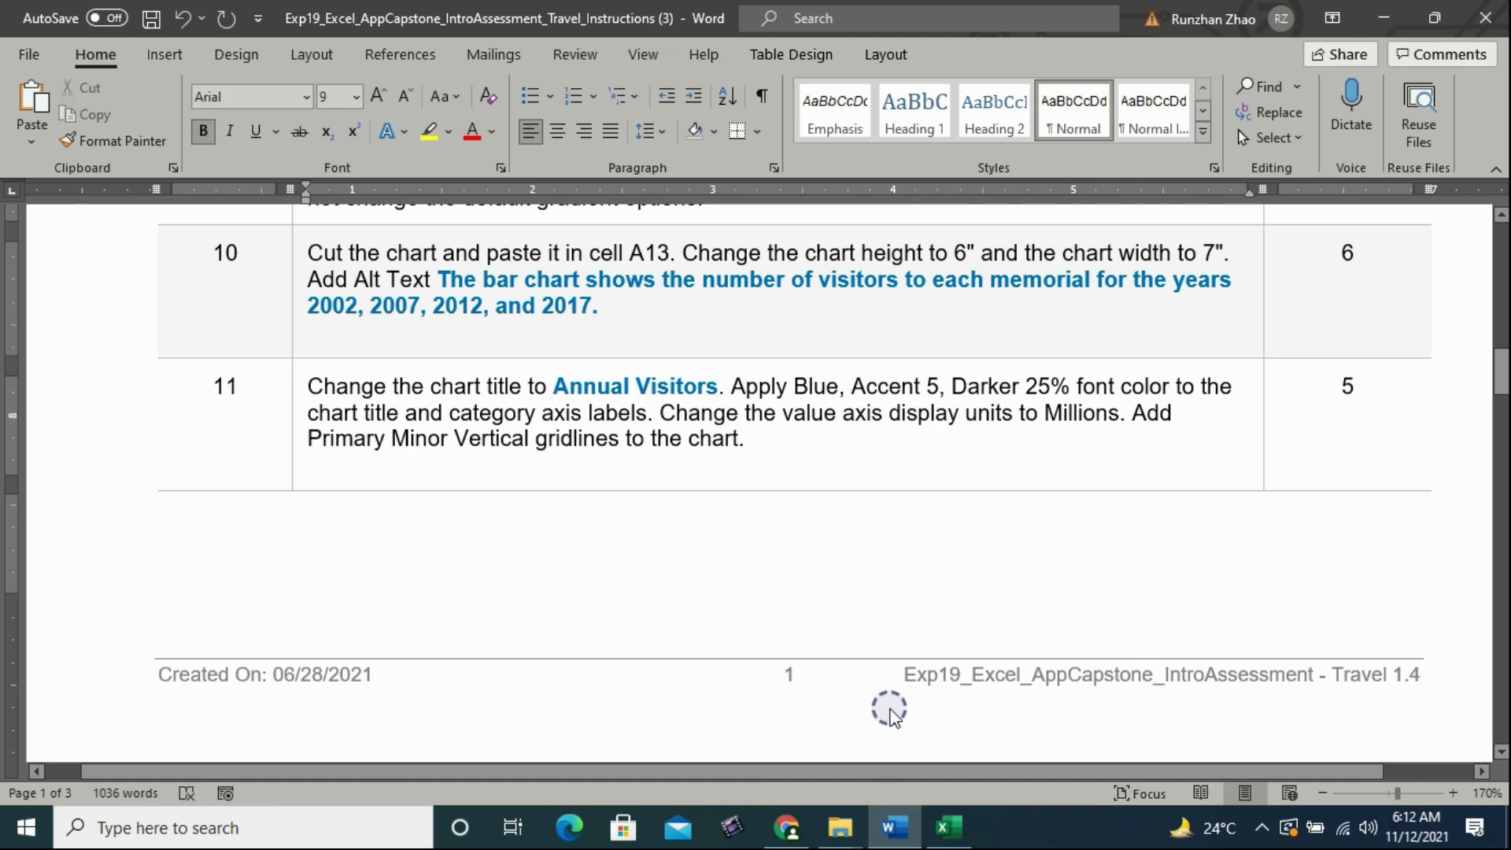
Step: In Excel, give the bar chart the alt text "The bar chart shows the number of visitors to each memorial for the years 2002, 2007, 2012, and 2017."
left_click(948, 826)
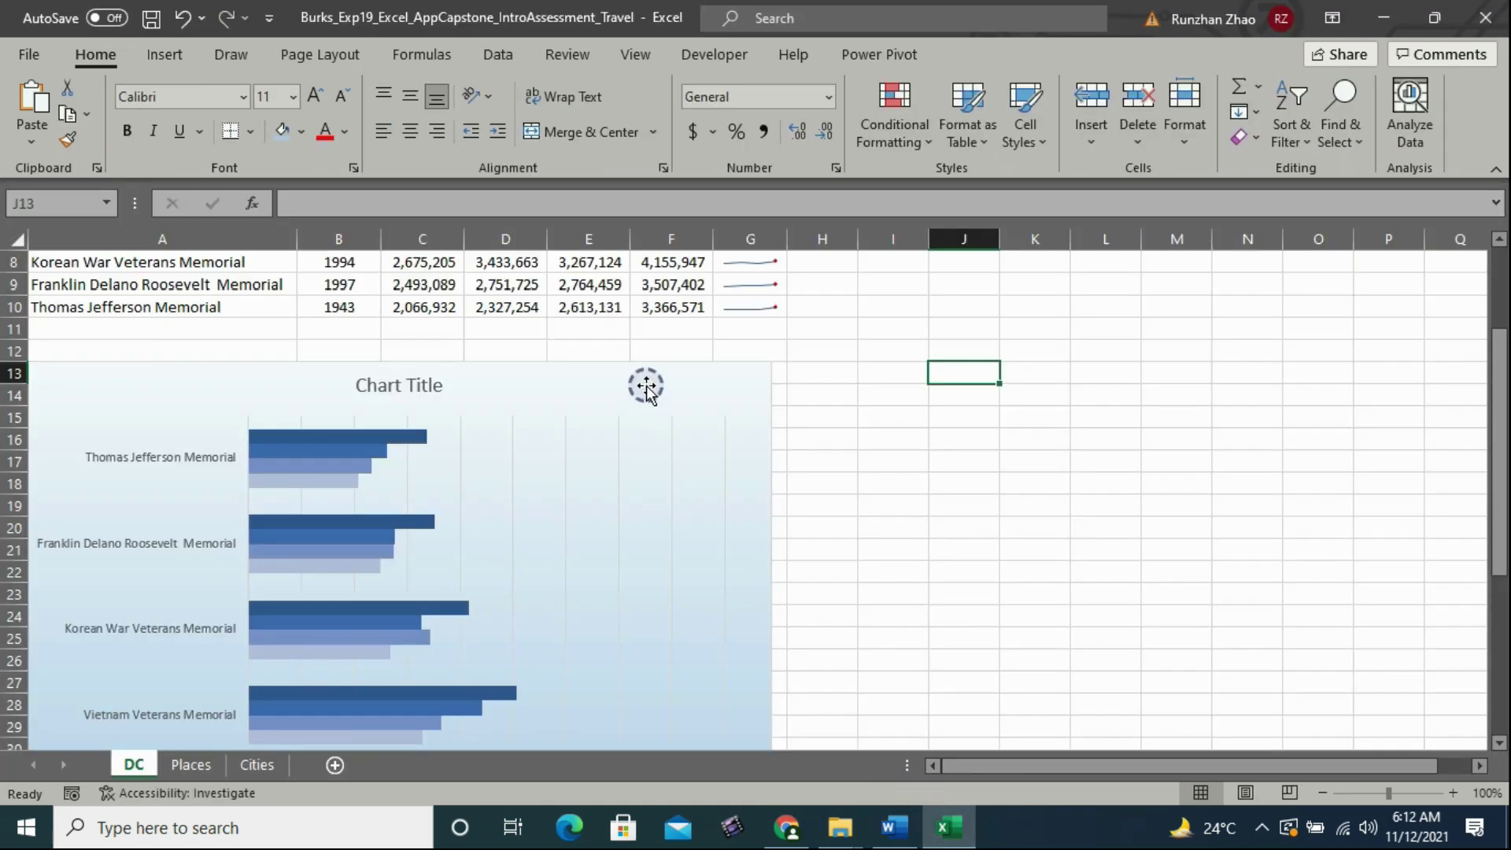
right_click(645, 380)
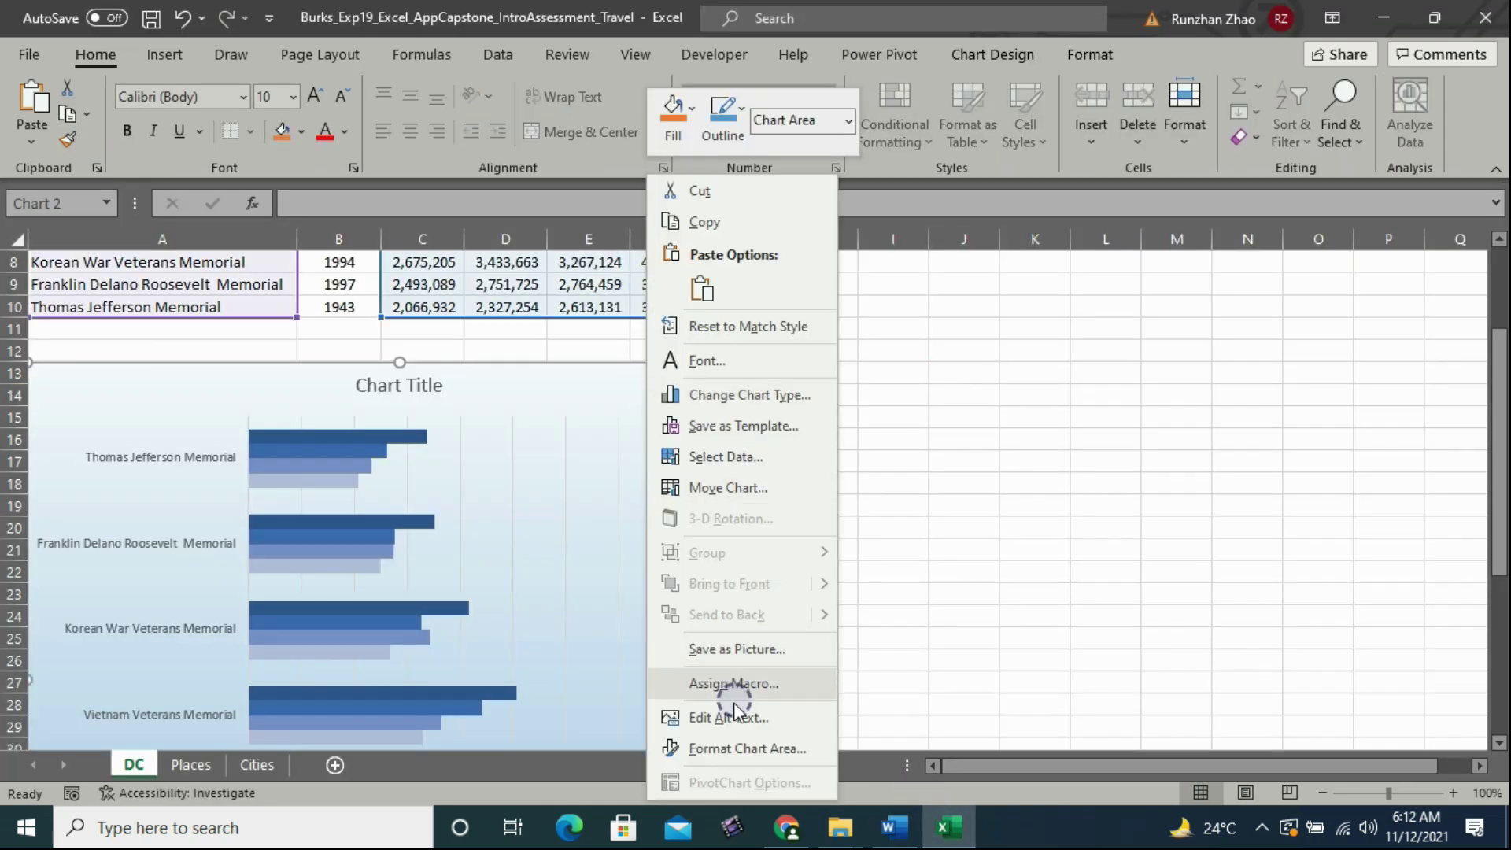
left_click(722, 718)
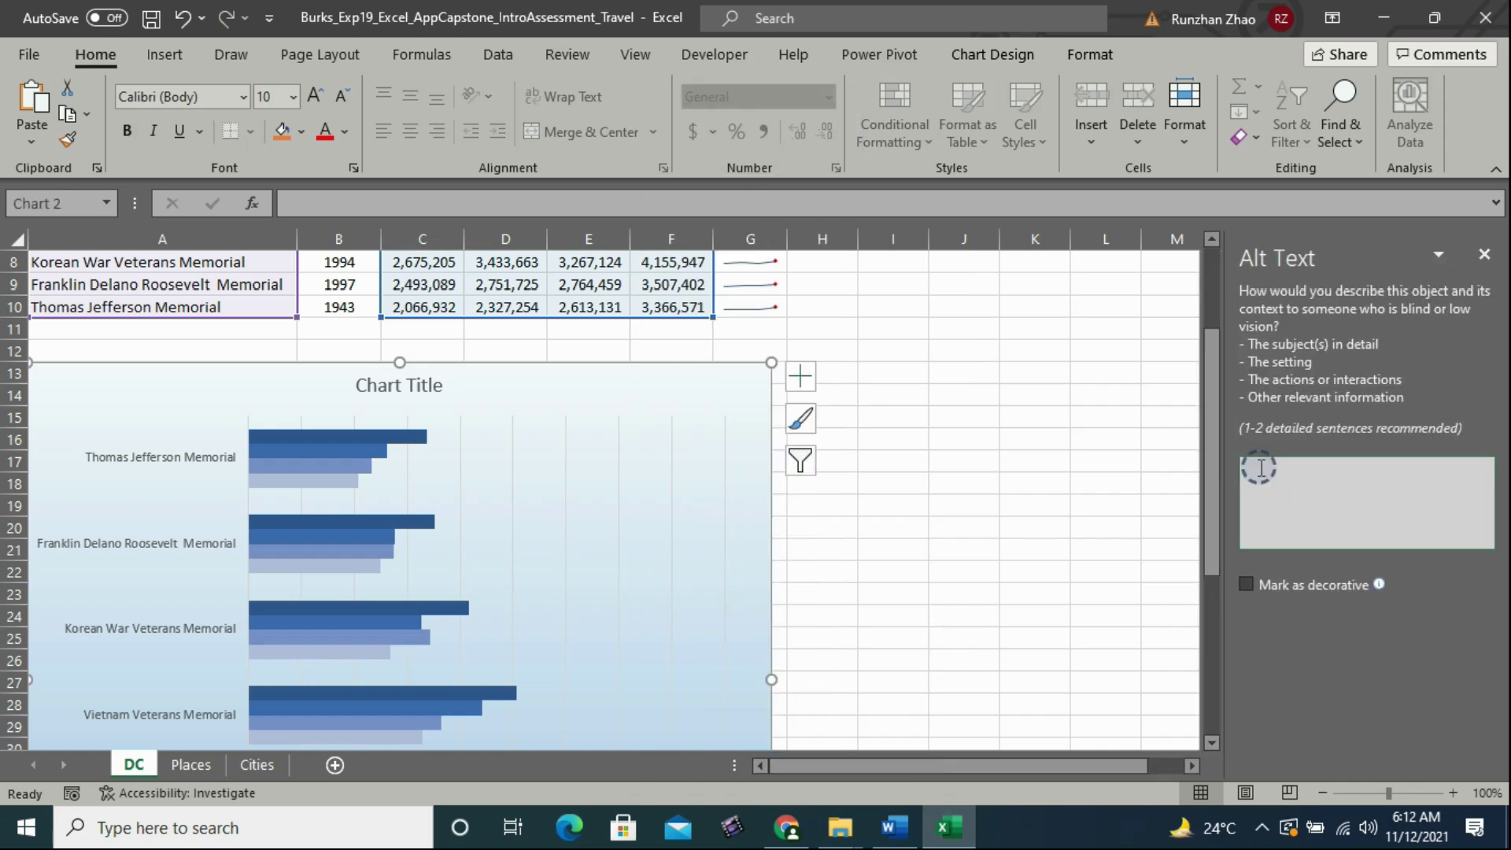
key("ctrl+v")
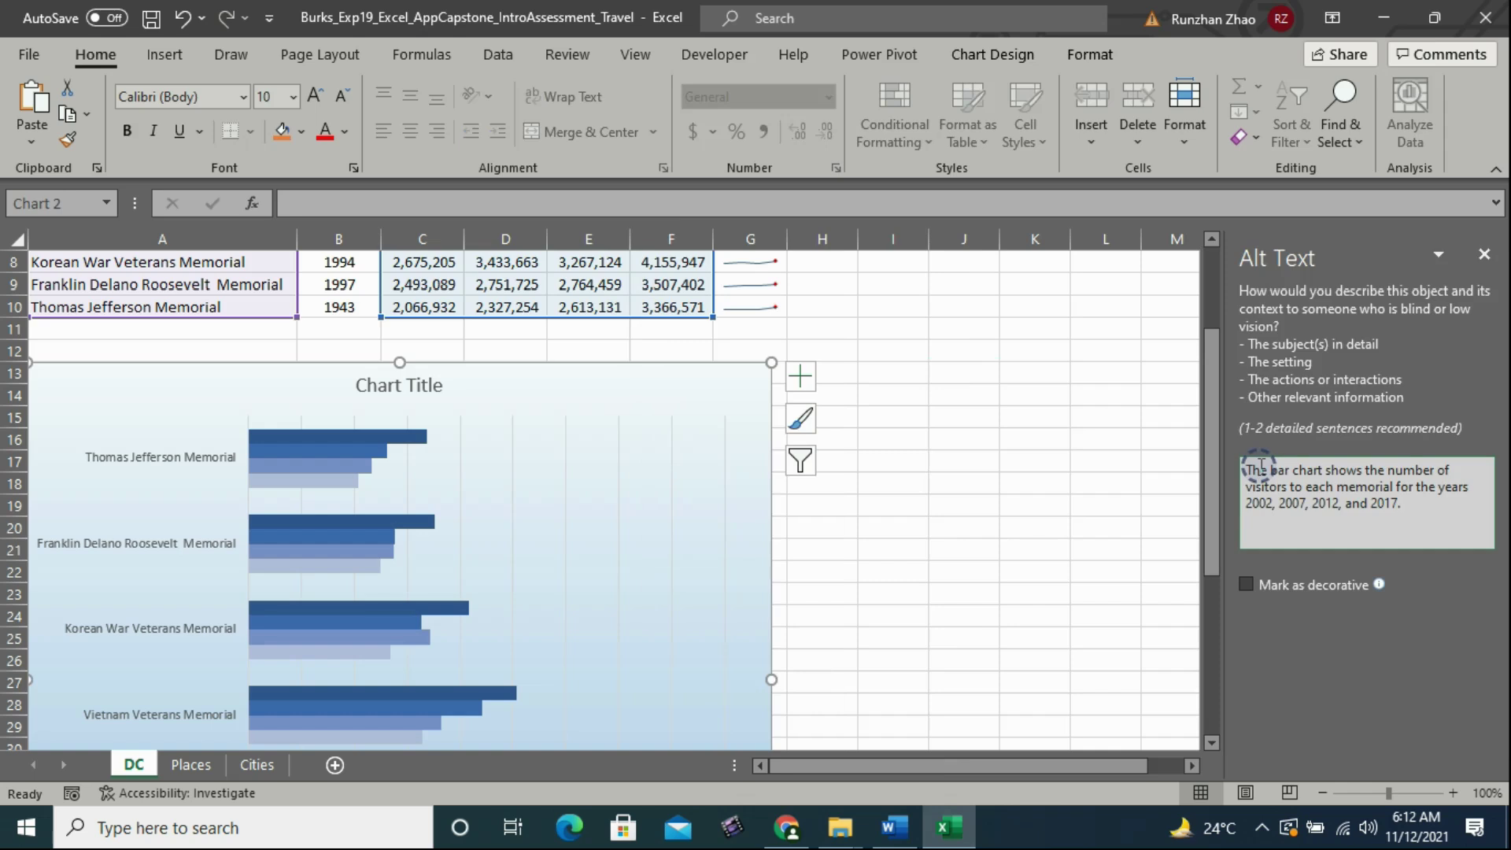
left_click(1484, 254)
left_click(992, 376)
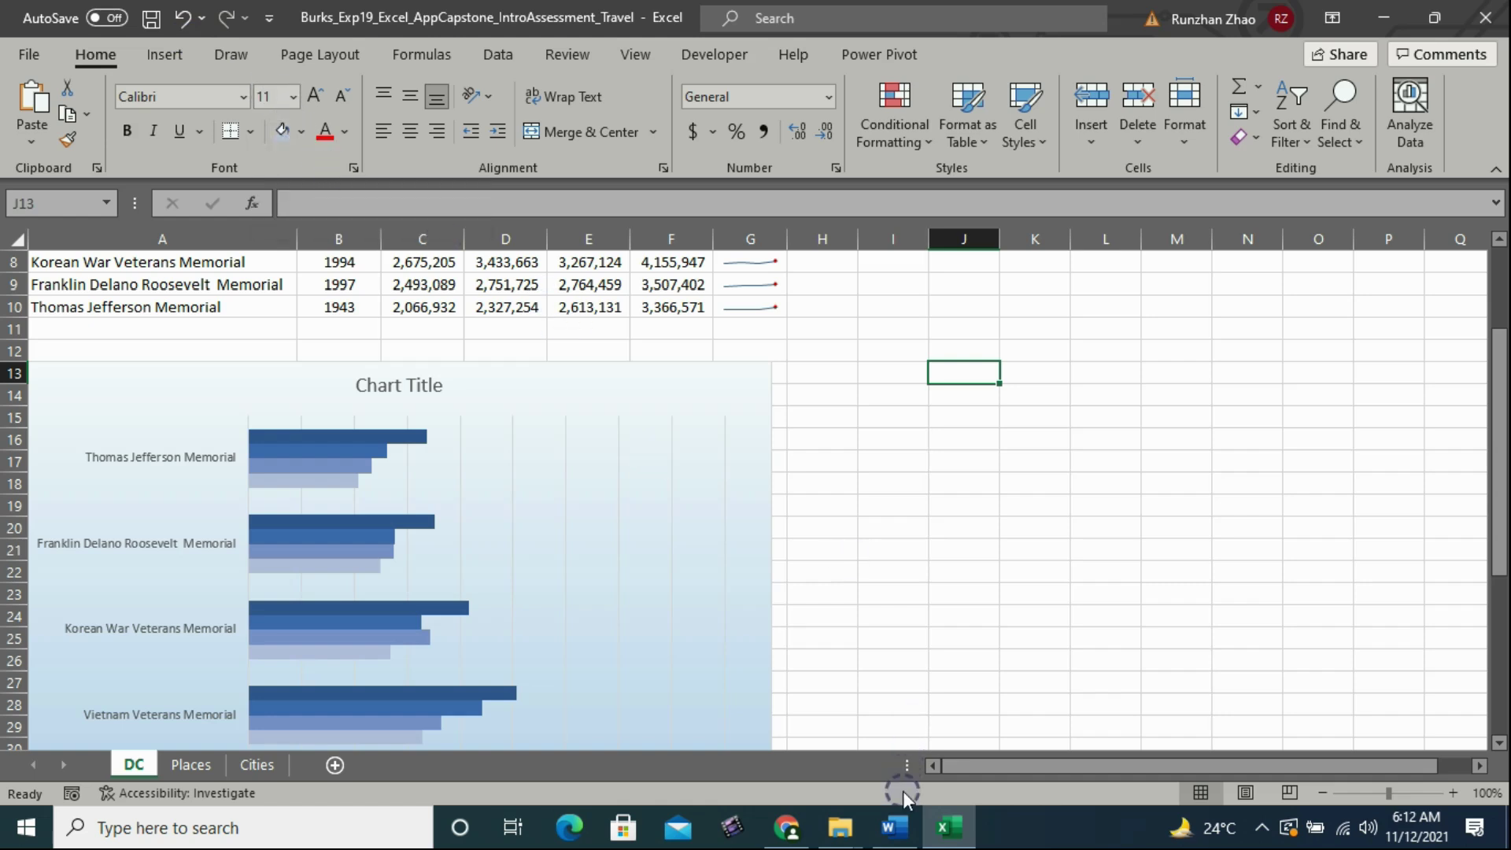
Step: Switch to Word and copy the chart title text "Annual Visitors" from instruction 11
left_click(900, 835)
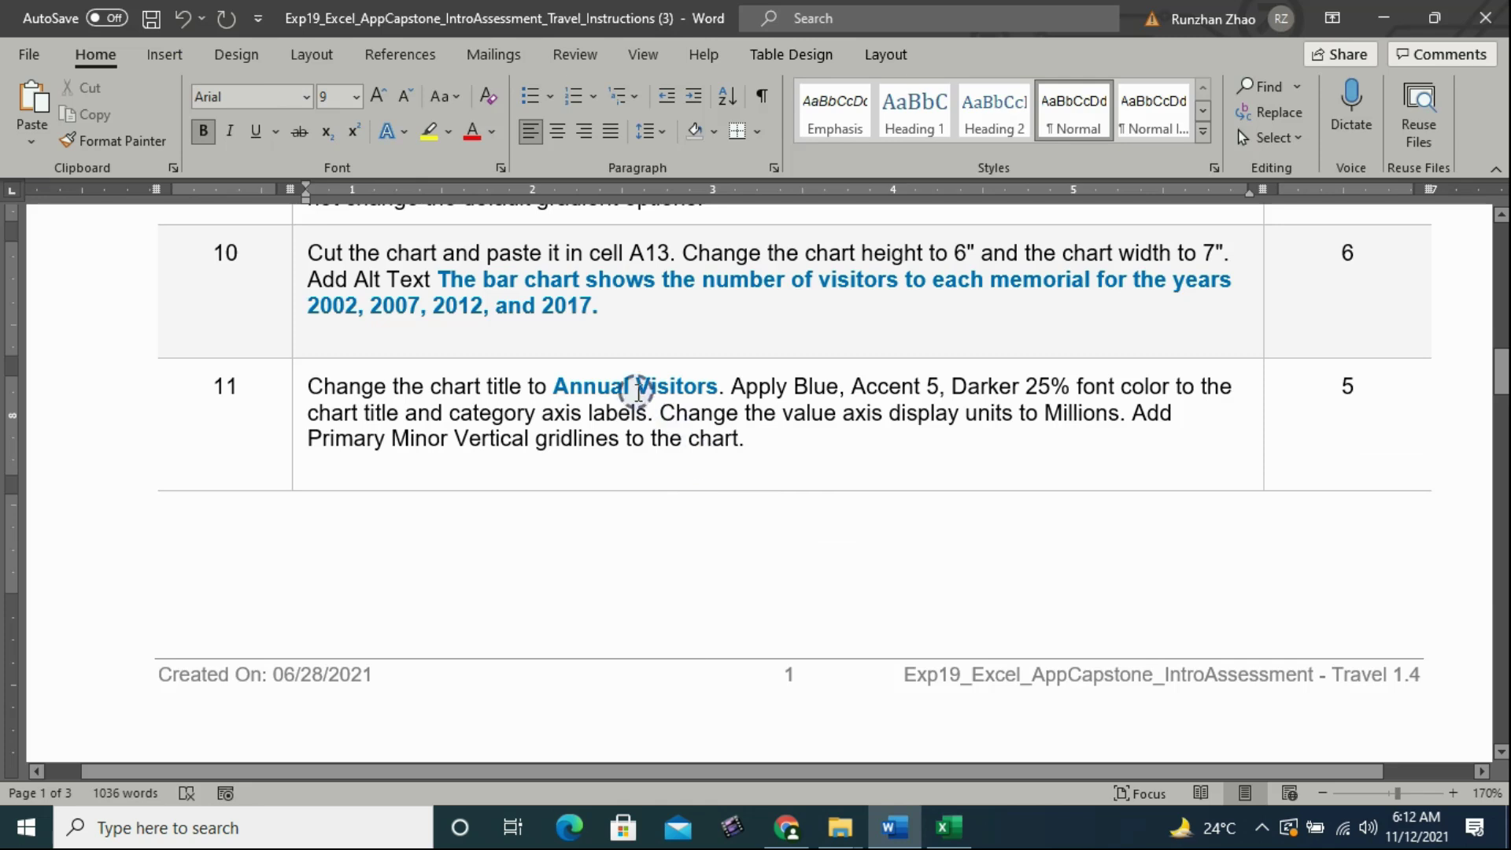
left_click_drag(557, 386, 644, 387)
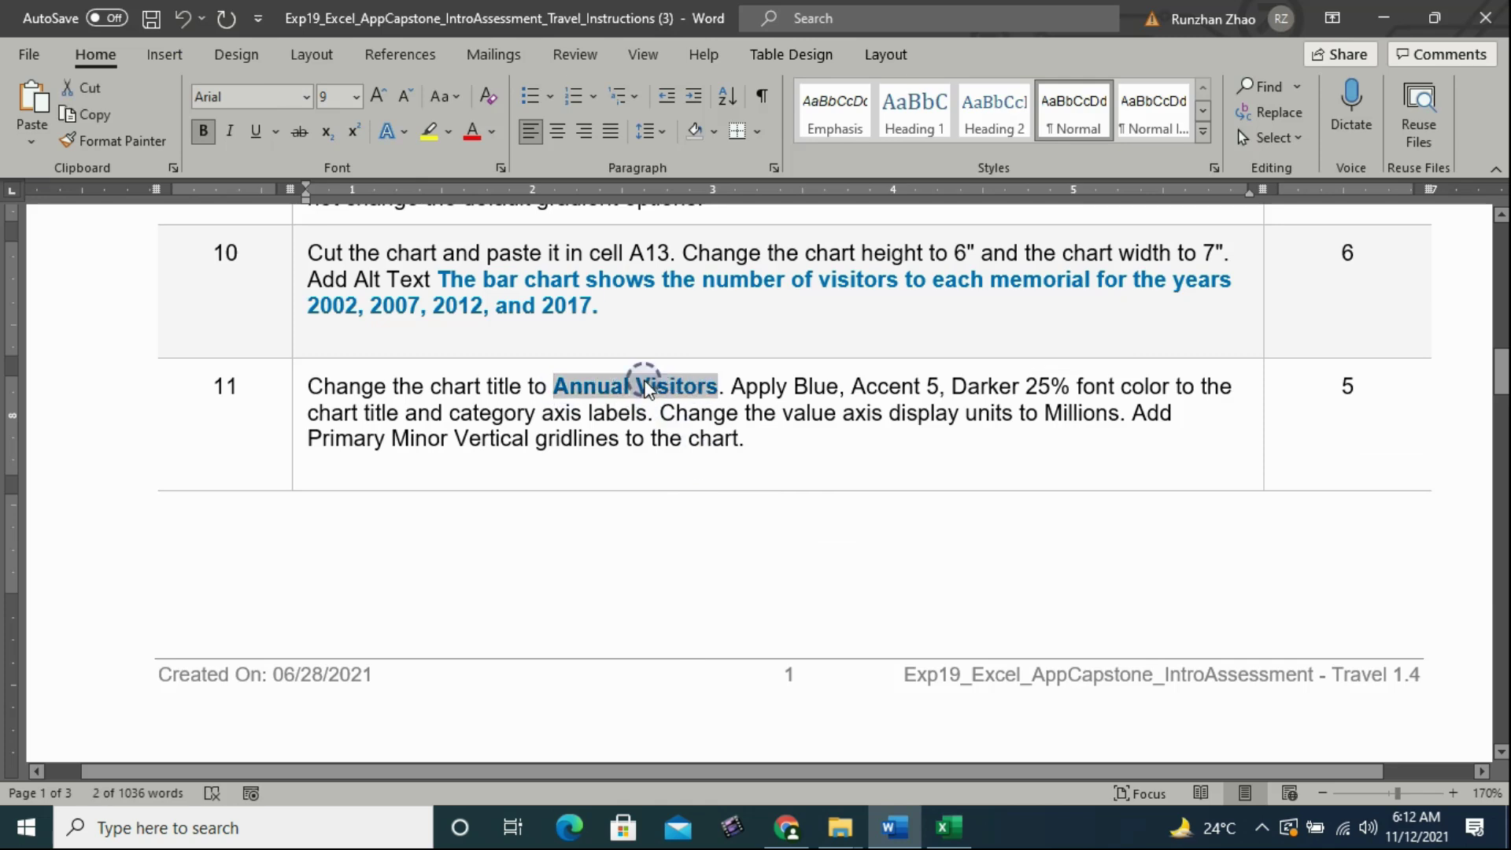
right_click(644, 387)
left_click(688, 326)
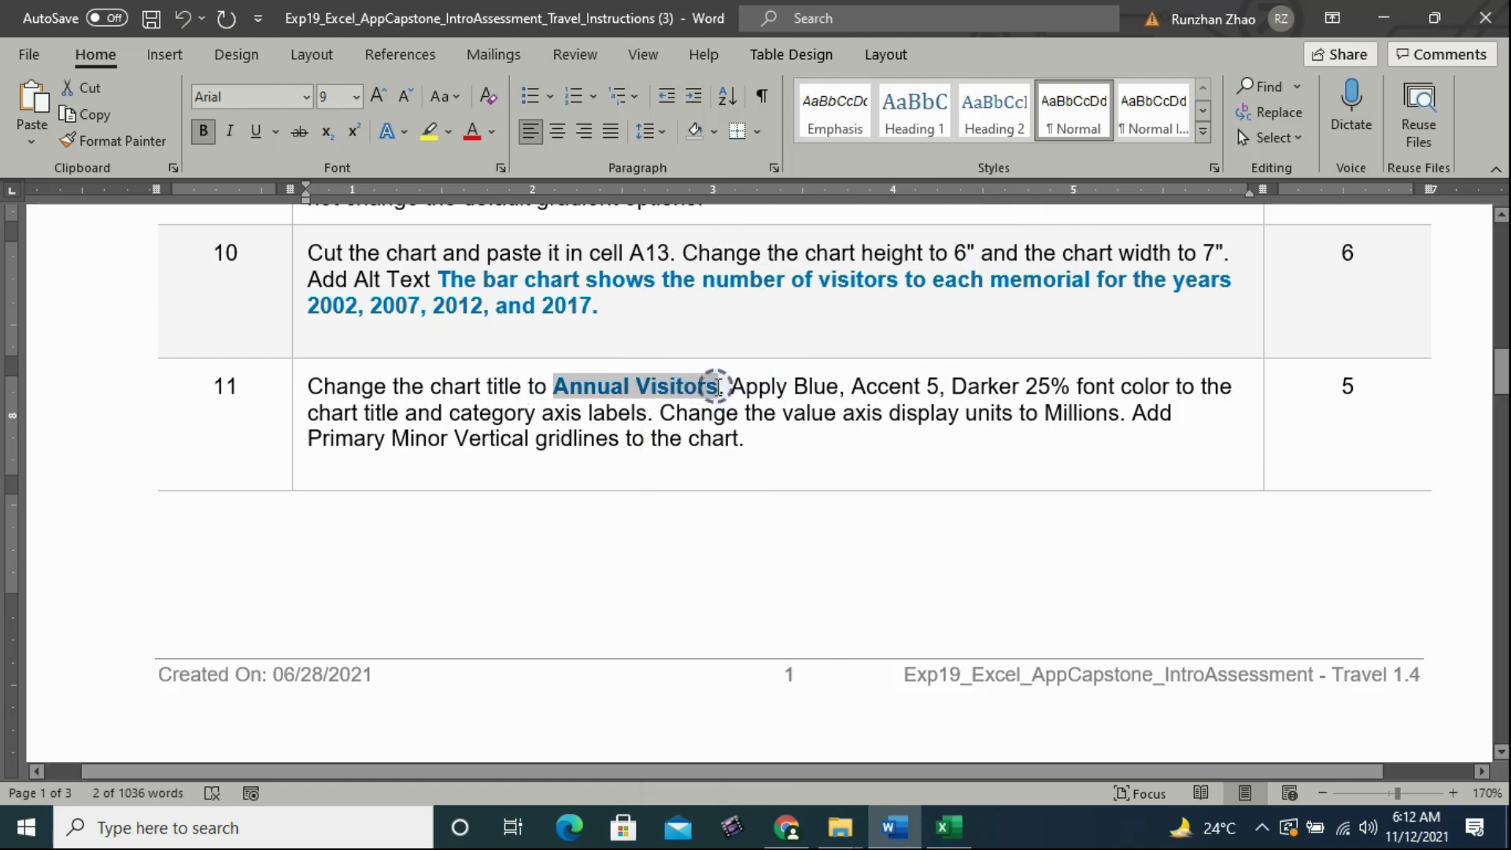
Step: Switch to the Excel workbook and replace the bar chart's placeholder title with the copied text "Annual Visitors"
left_click(725, 387)
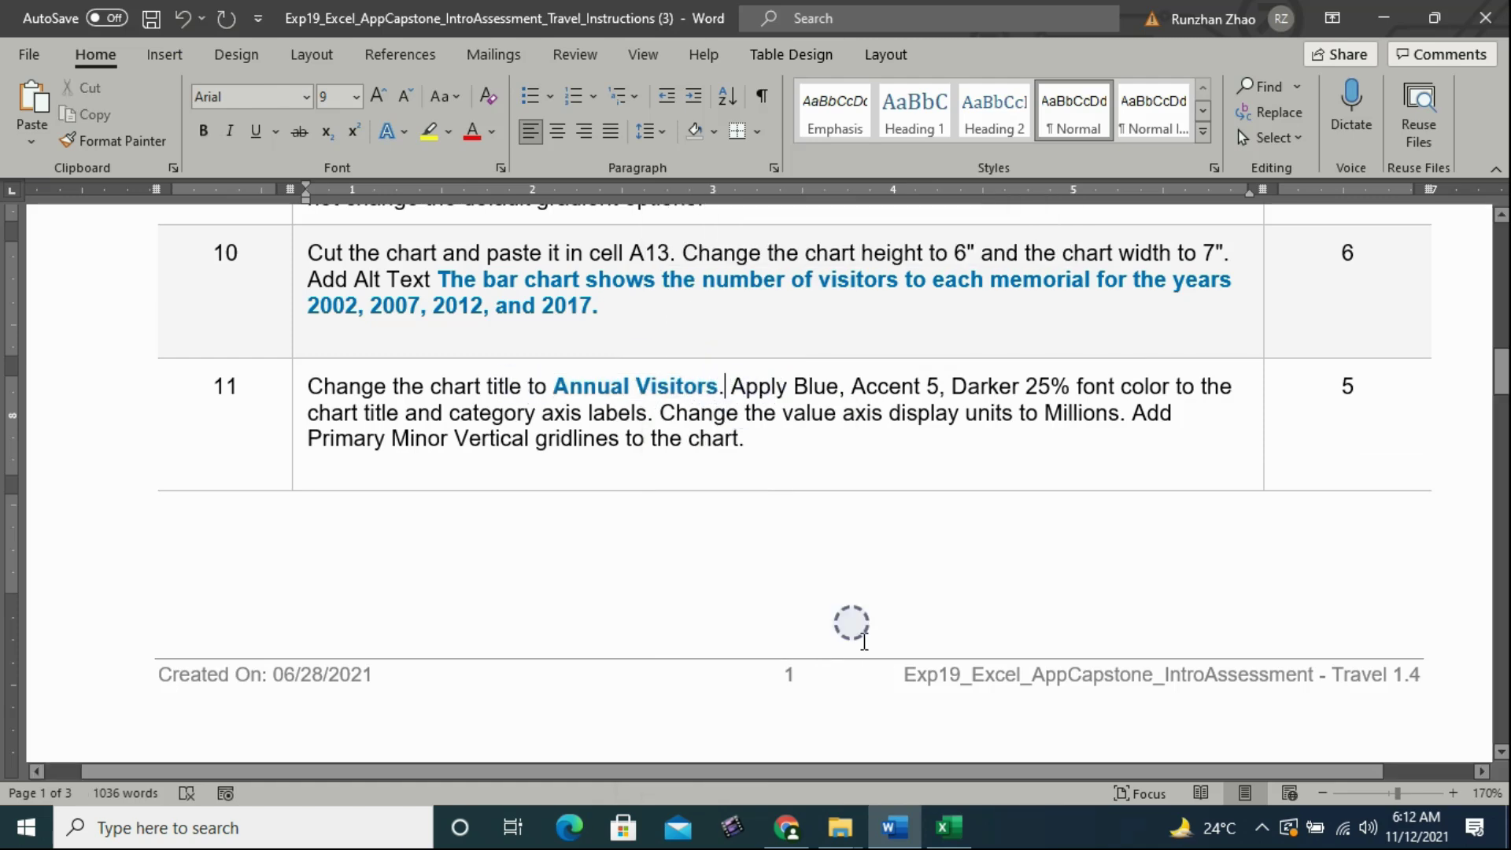
left_click(948, 826)
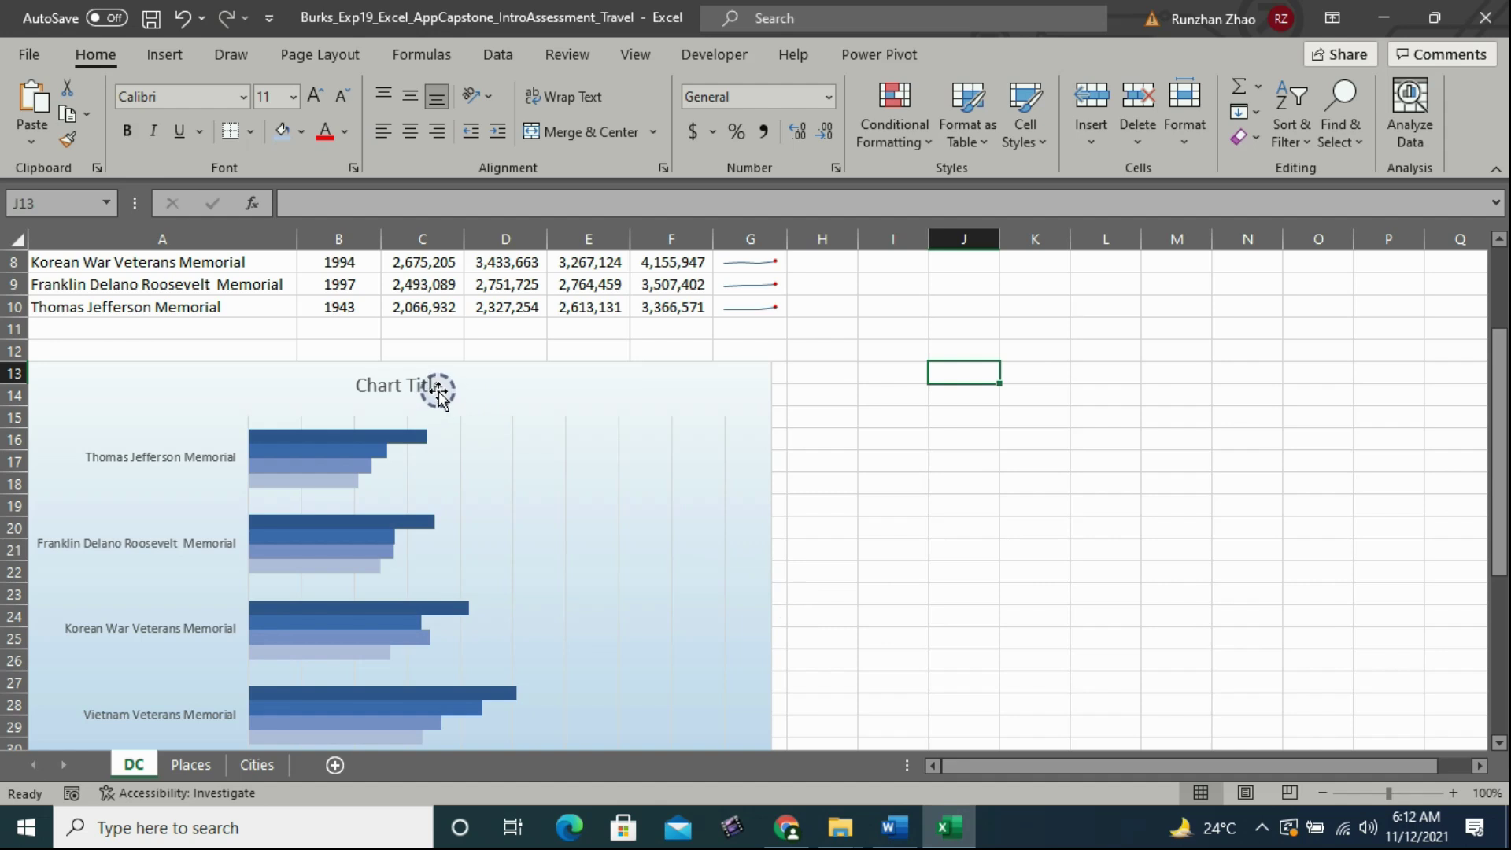
left_click(437, 387)
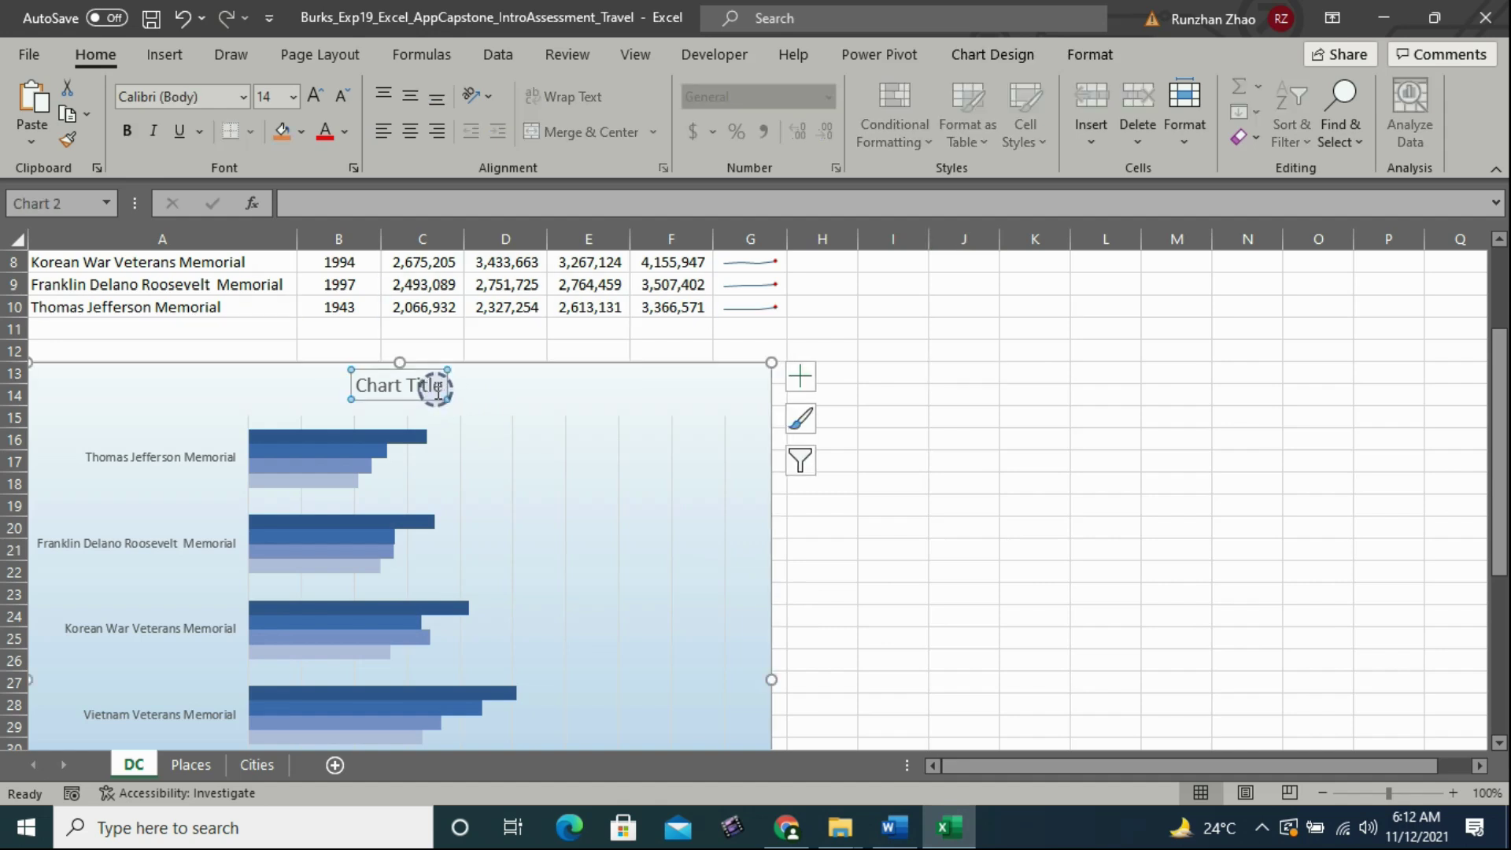
left_click(398, 201)
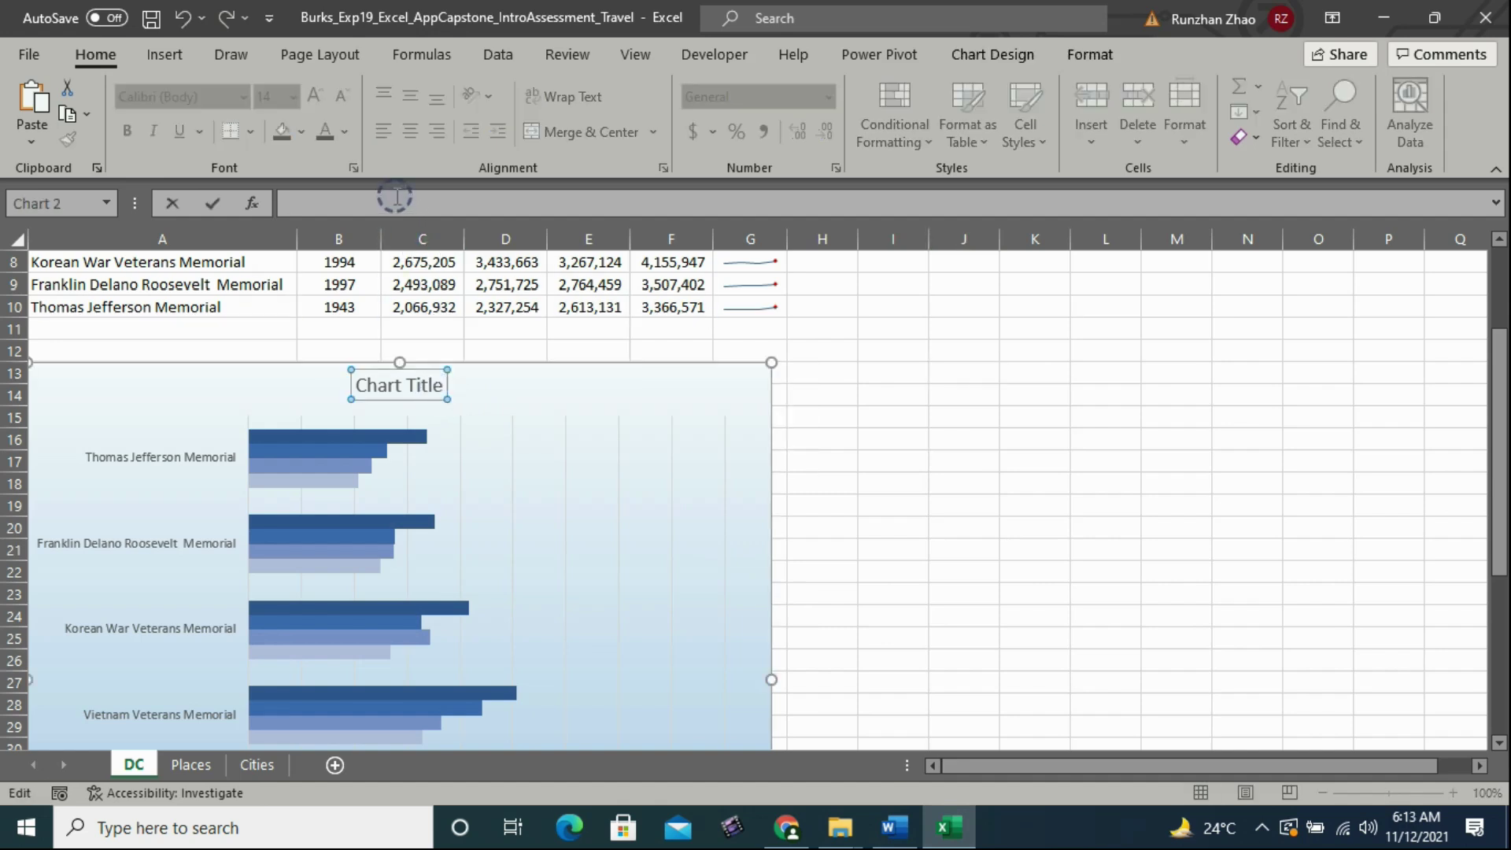
key("ctrl+v")
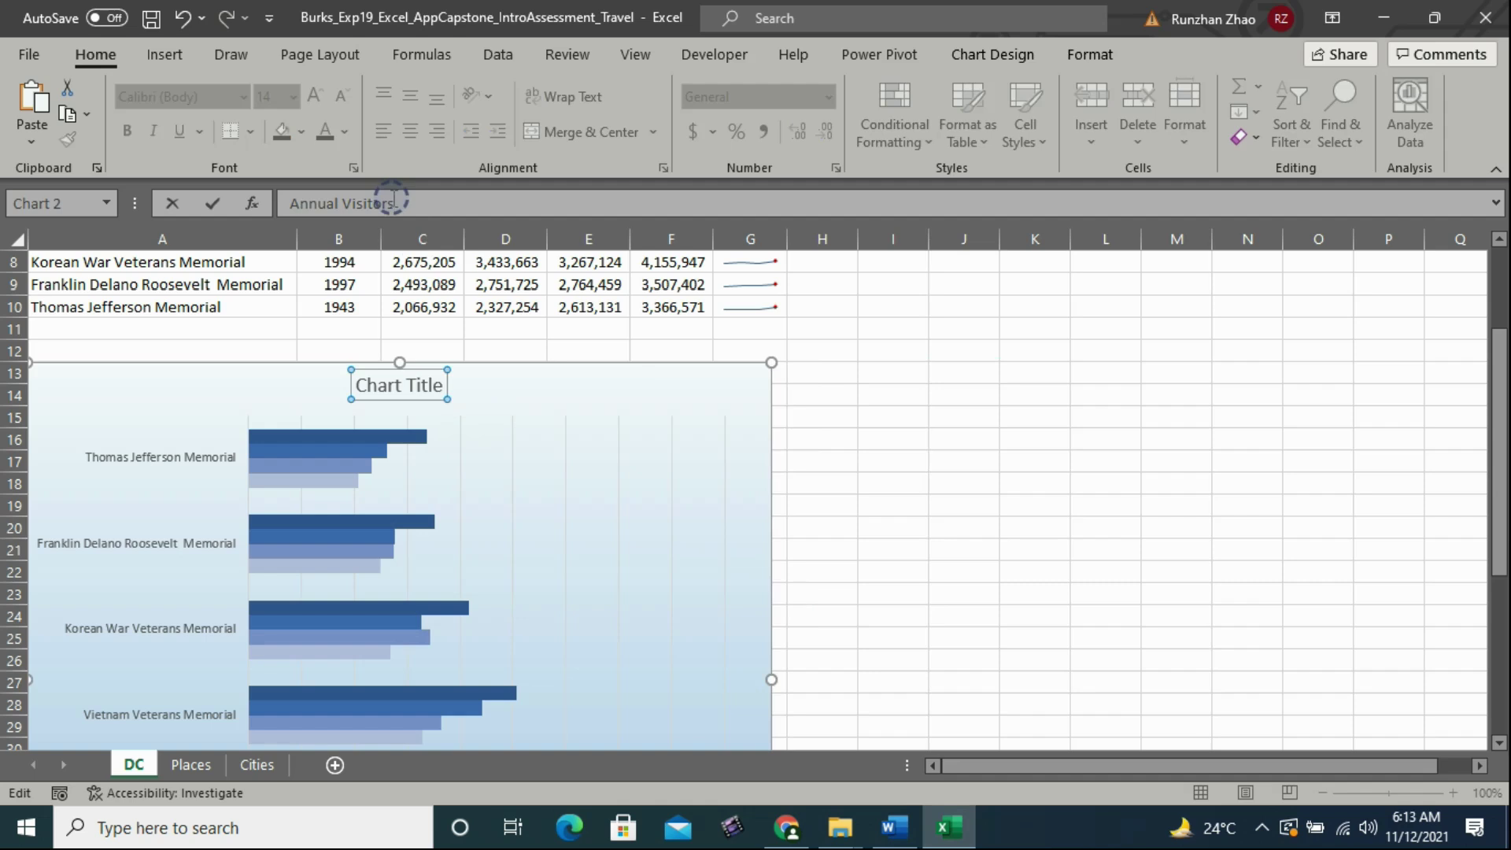
key("Return")
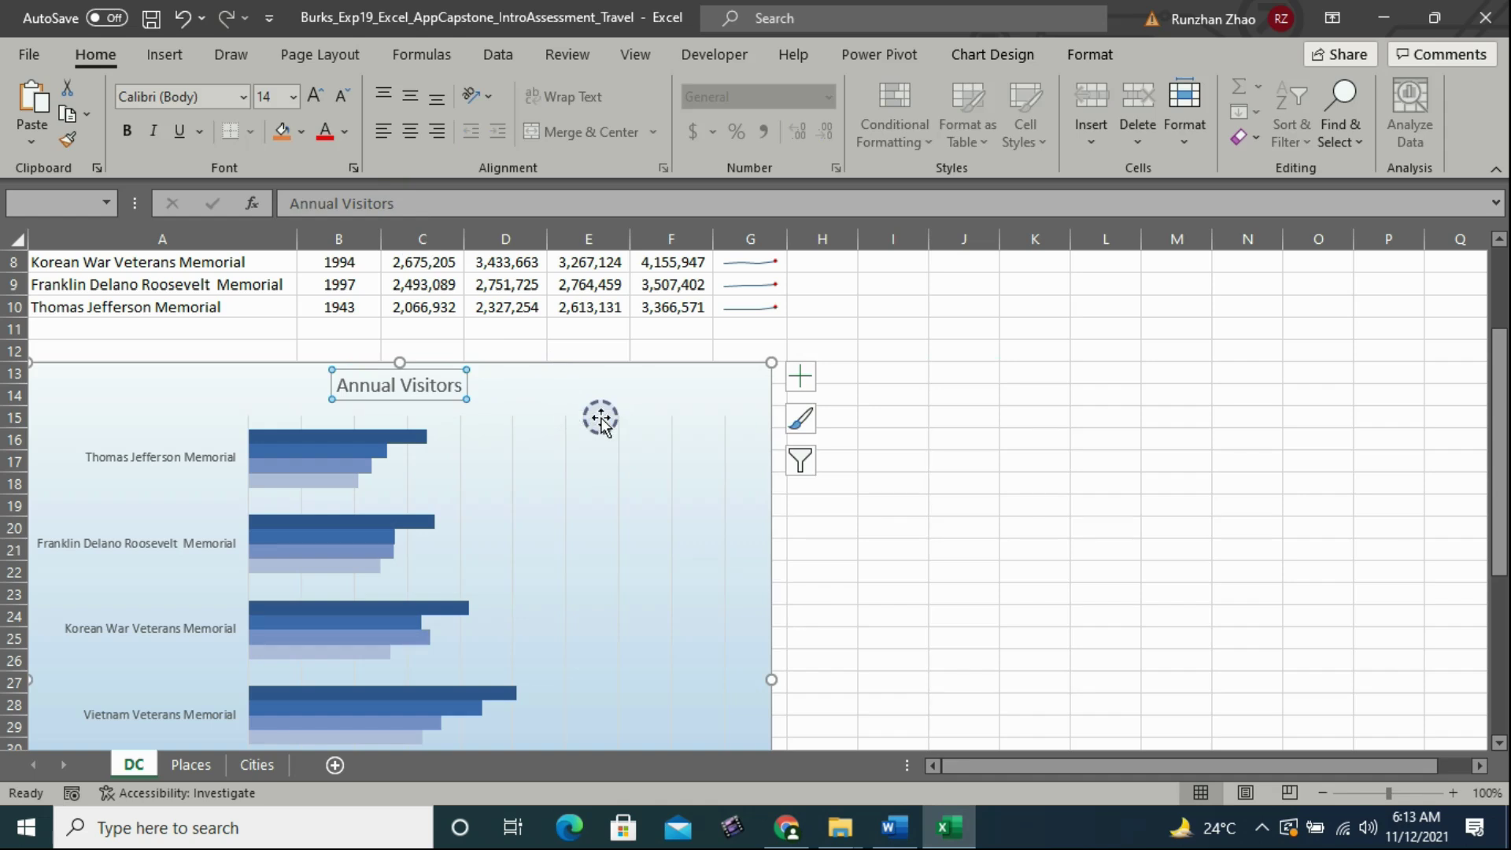
Step: Apply the Blue, Accent 5, Darker 25% font color to the bar chart's title
left_click(346, 134)
left_click(381, 223)
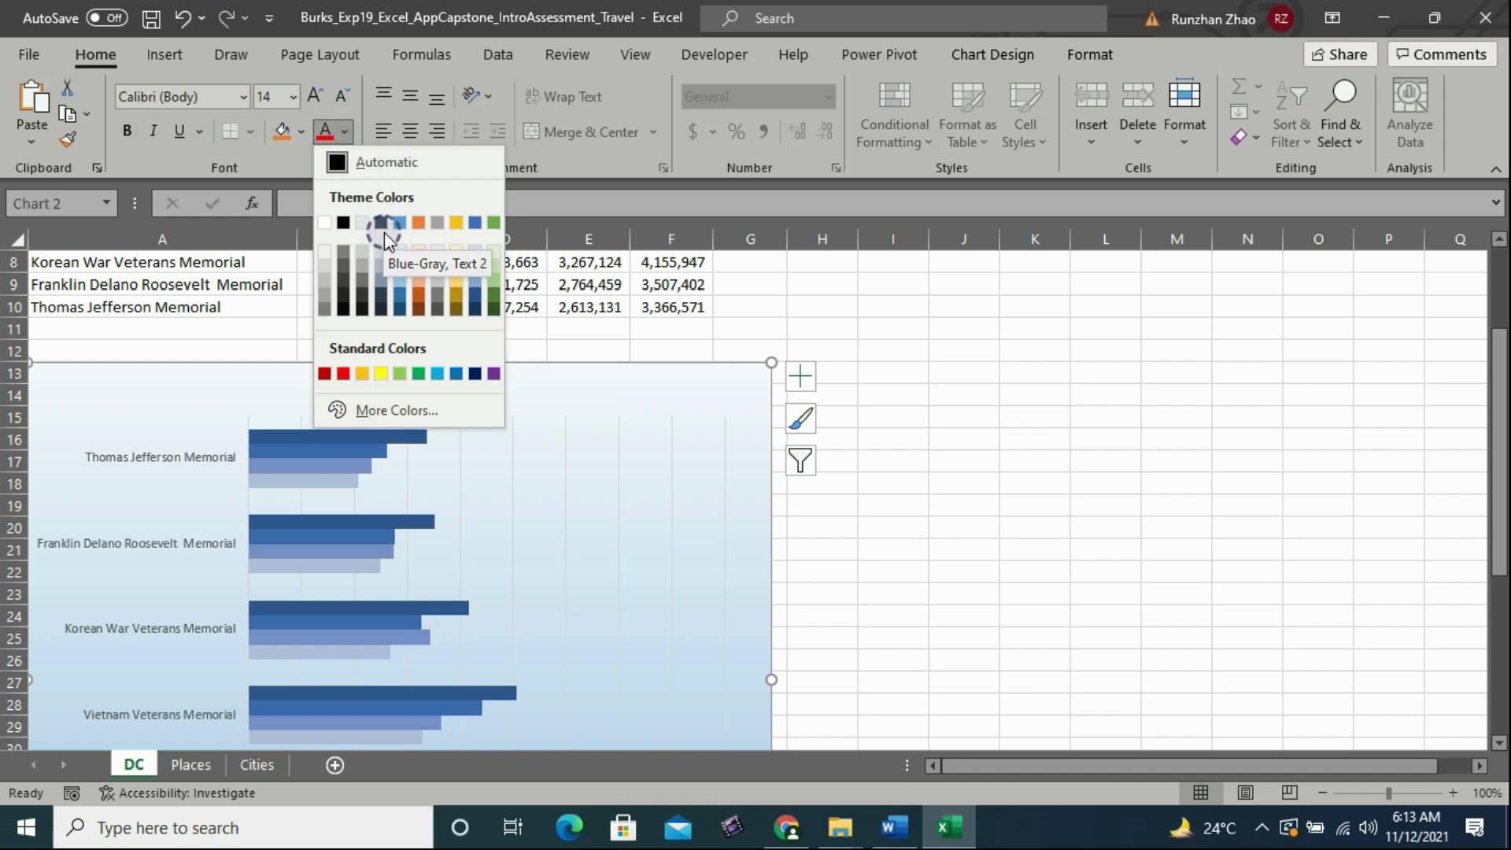
left_click(438, 225)
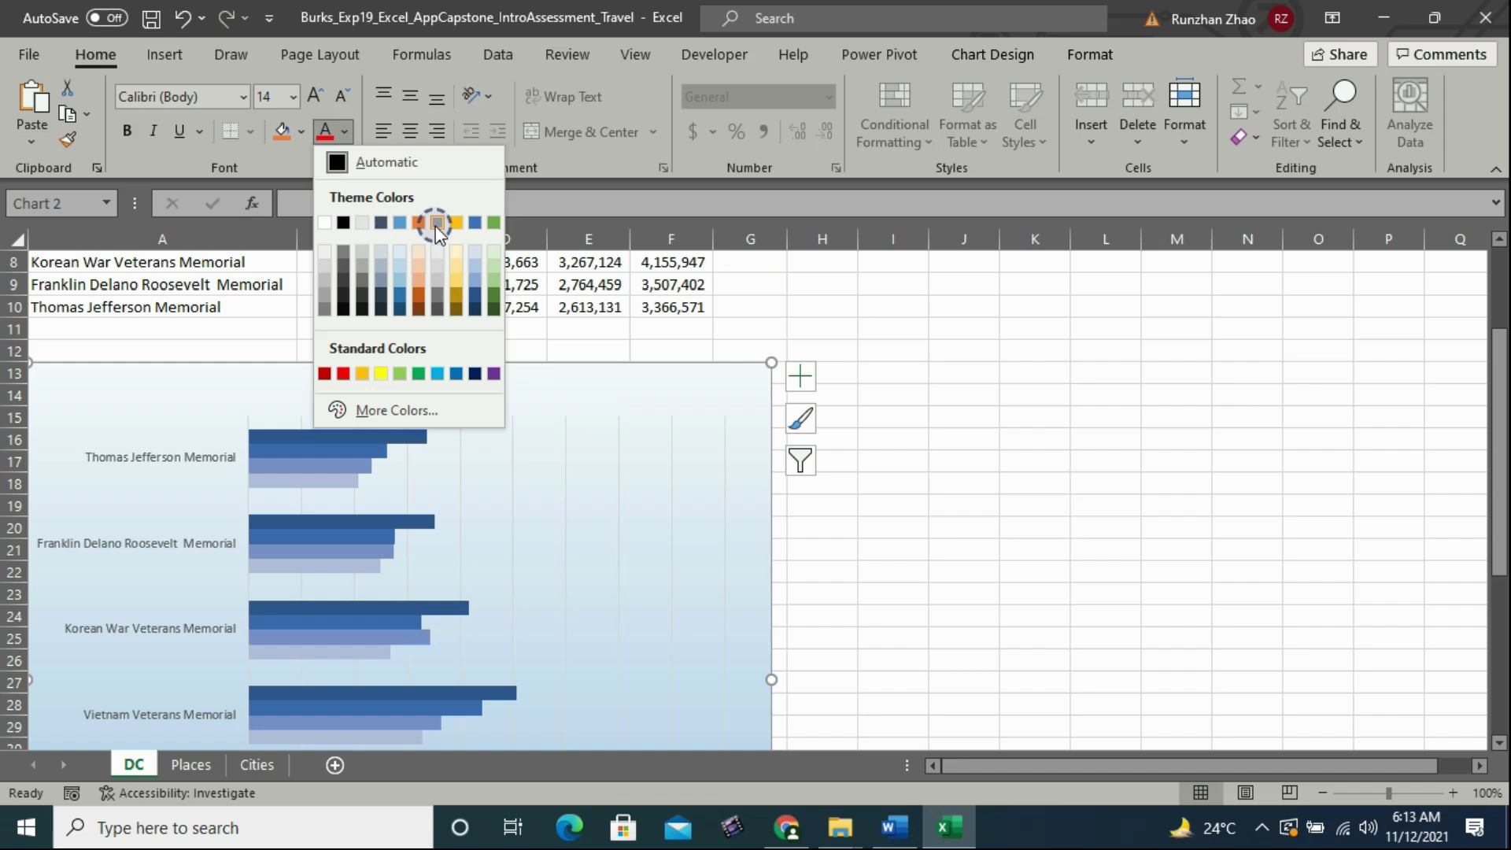
left_click(474, 297)
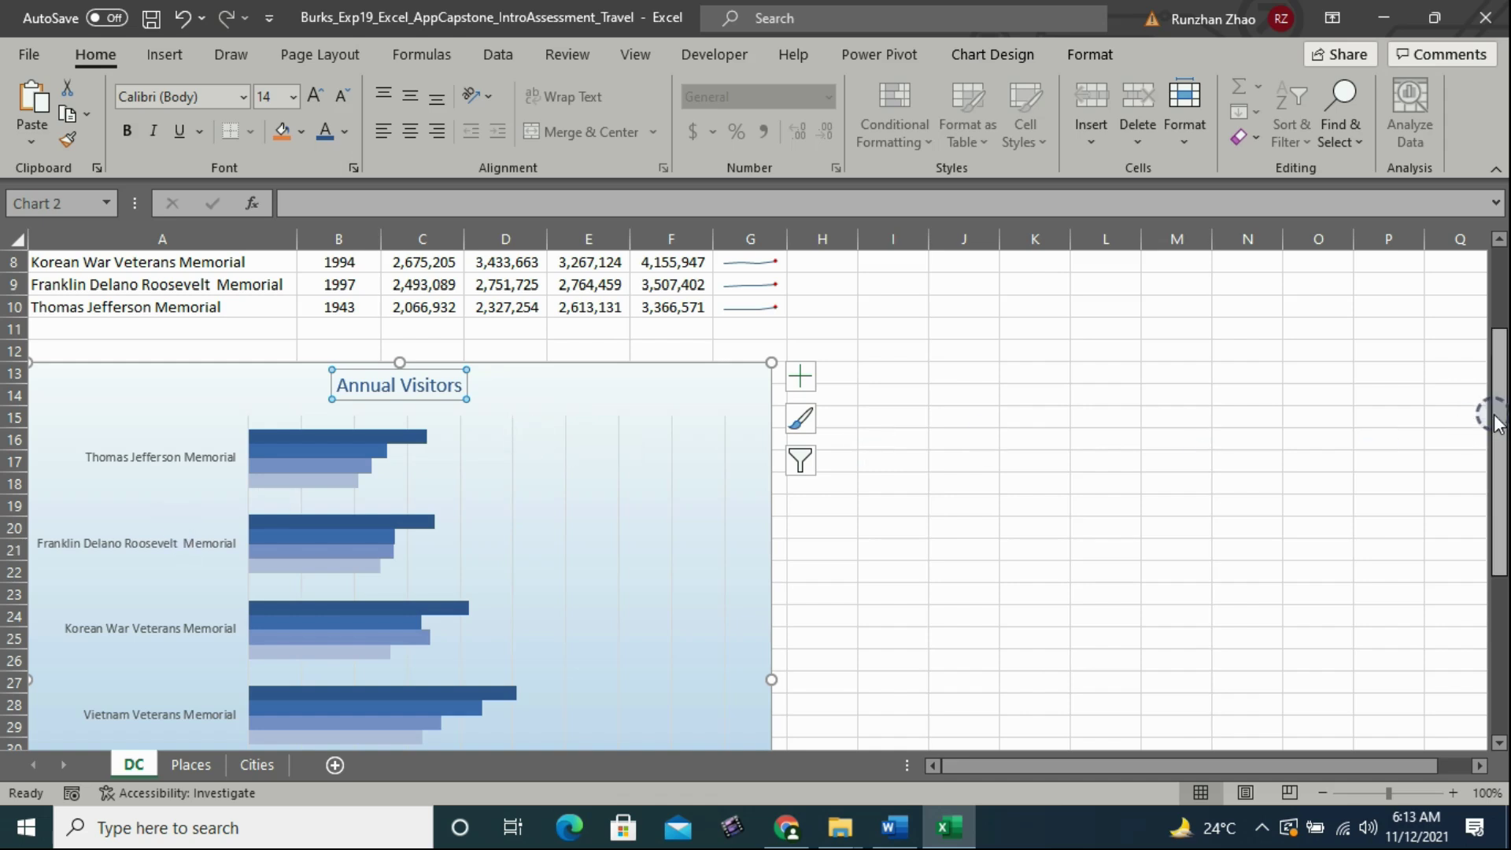
left_click_drag(1495, 425, 1487, 530)
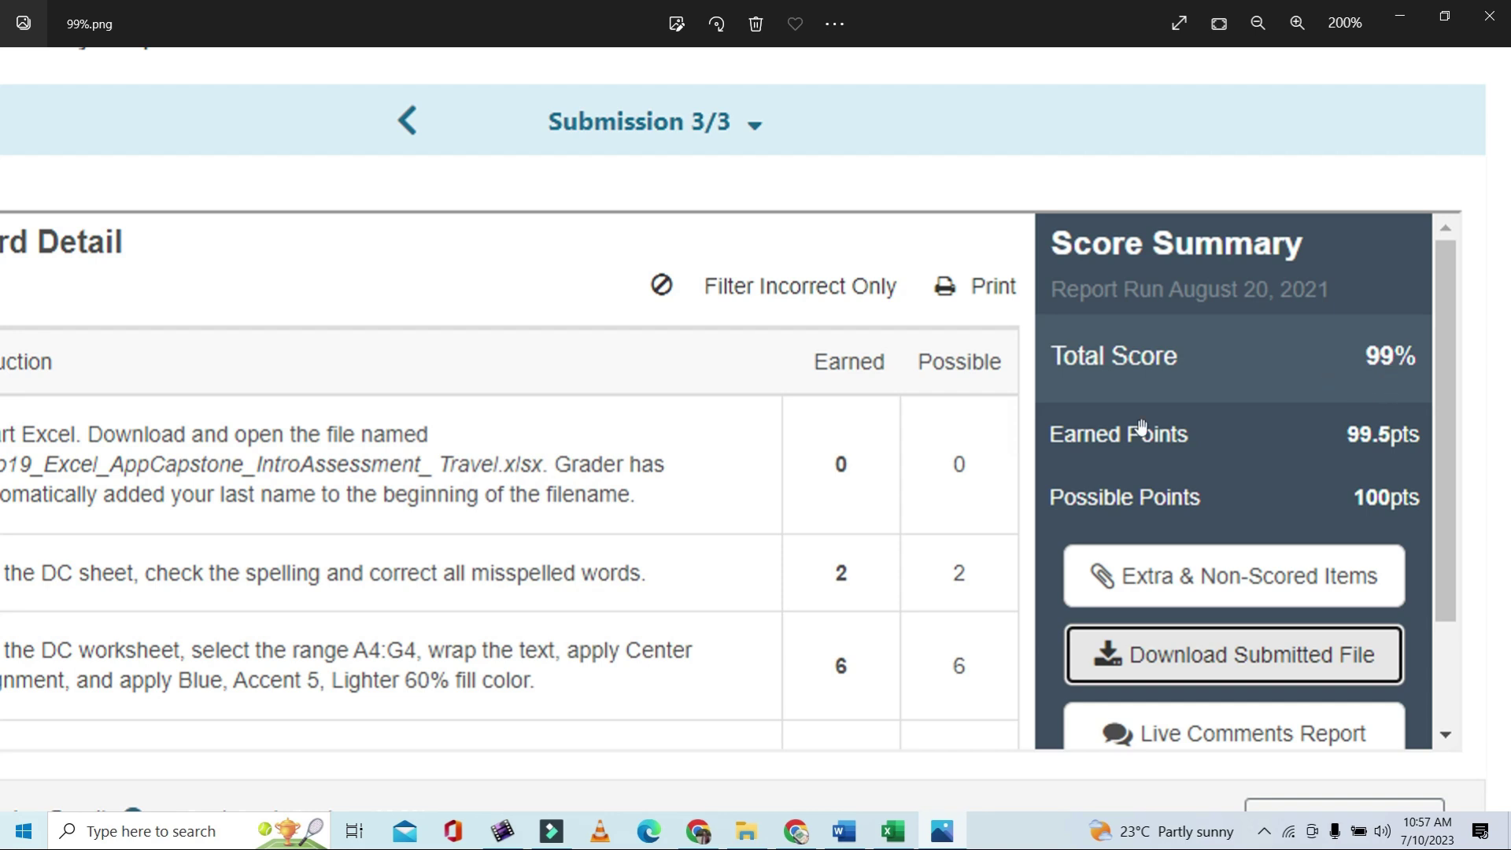
left_click_drag(769, 581, 1070, 551)
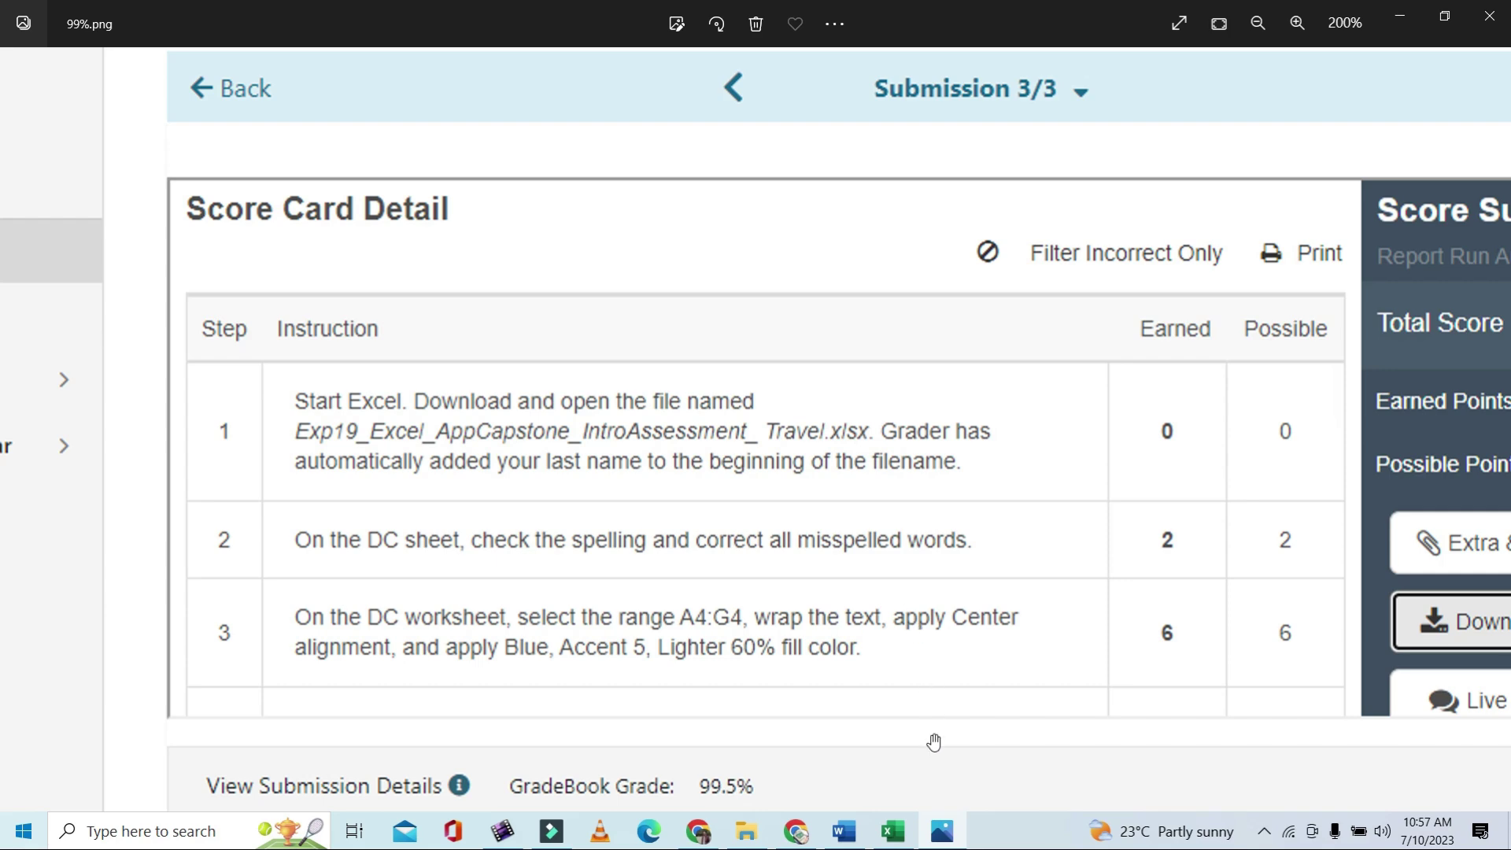
left_click(894, 832)
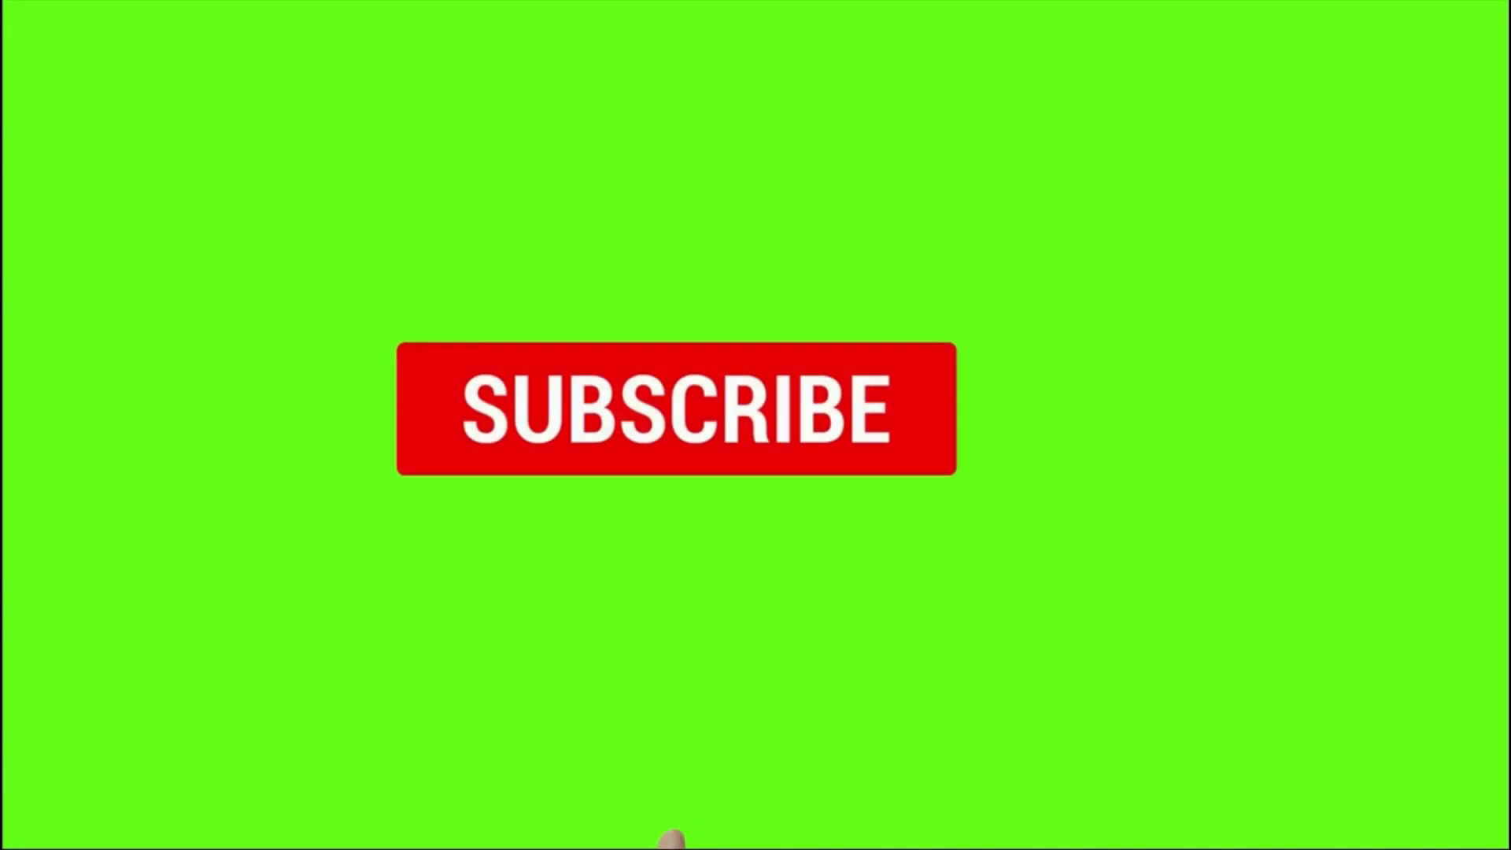